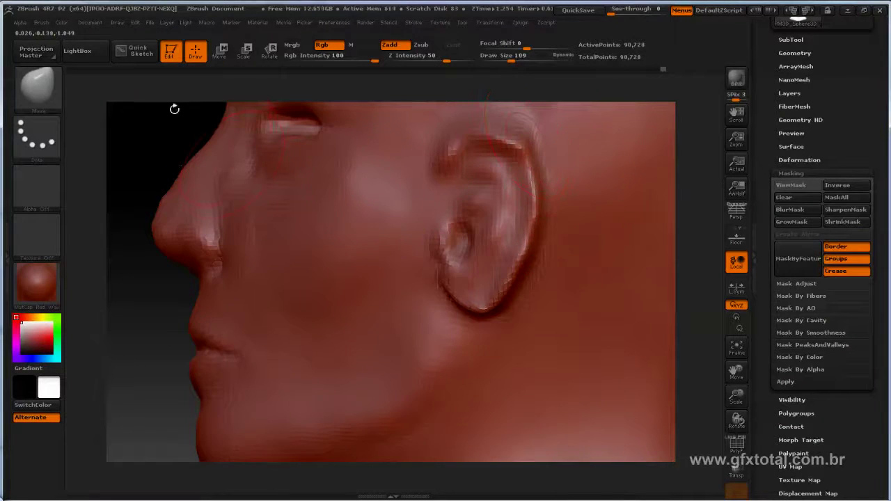
- Mask the inner bowl of the ear and erase the mask along the upper rim
left_click_drag(175, 109, 515, 182)
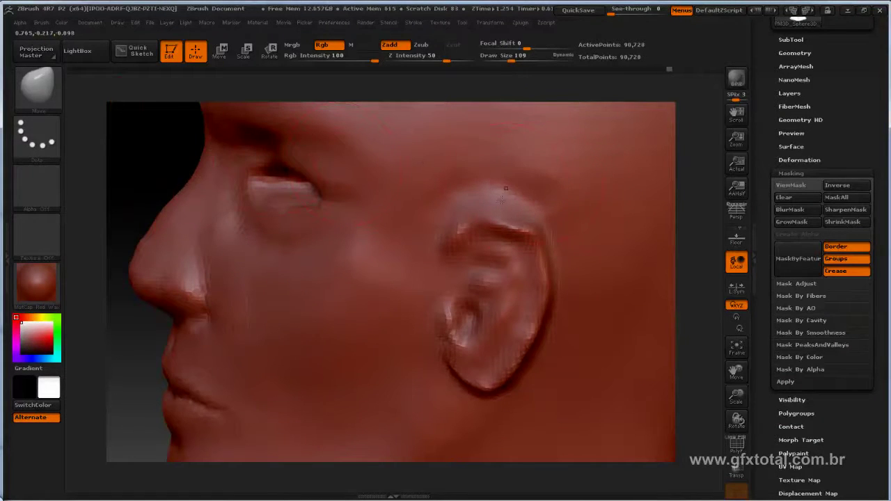
key("ctrl")
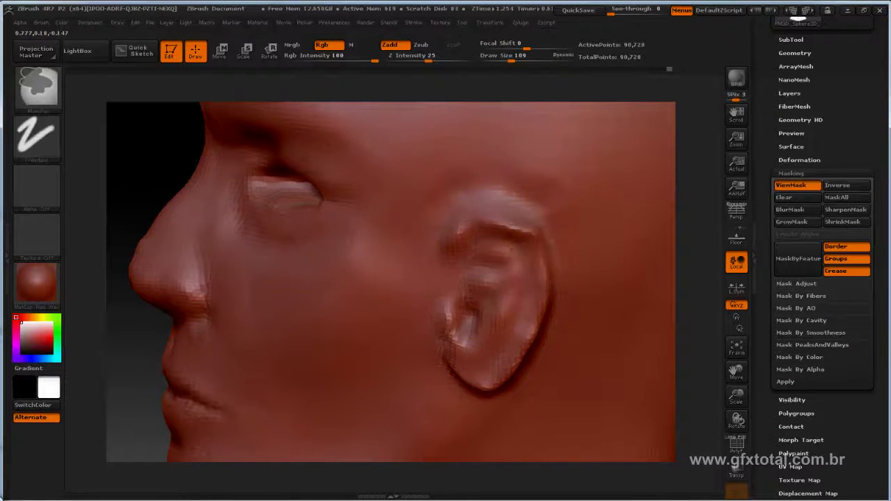
mouse_move(501, 293)
left_mouse_down("ctrl")
mouse_move(488, 258)
mouse_move(460, 230)
mouse_move(529, 237)
mouse_move(495, 349)
mouse_move(463, 376)
mouse_move(471, 312)
left_mouse_up("ctrl")
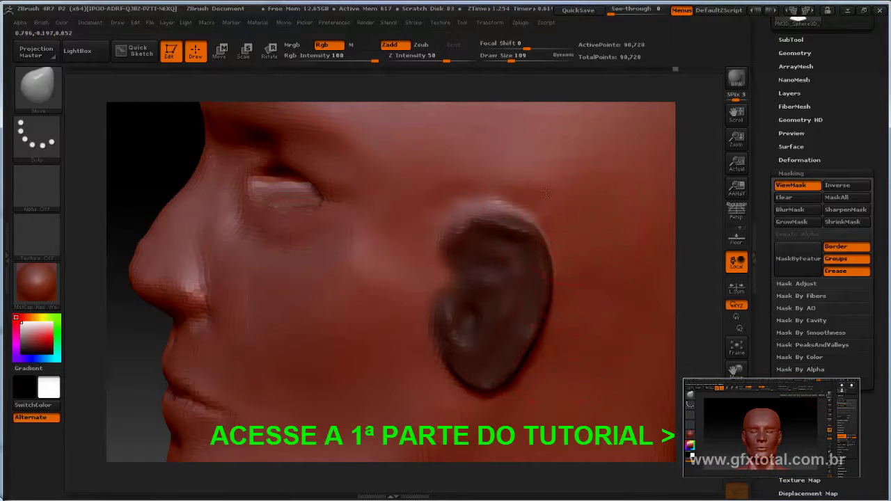
left_click_drag(488, 255, 479, 180, "ctrl+alt")
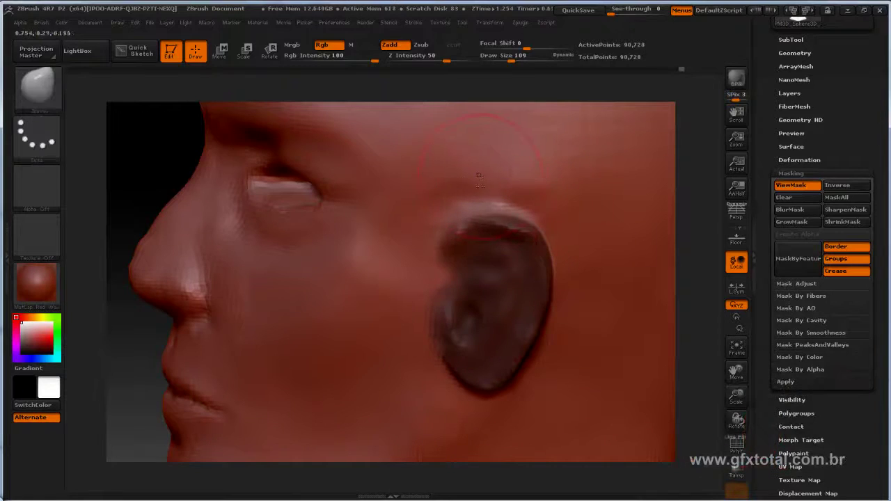
- Build up the ear rim, then clear the ear mask and review the head and neck
key("shift")
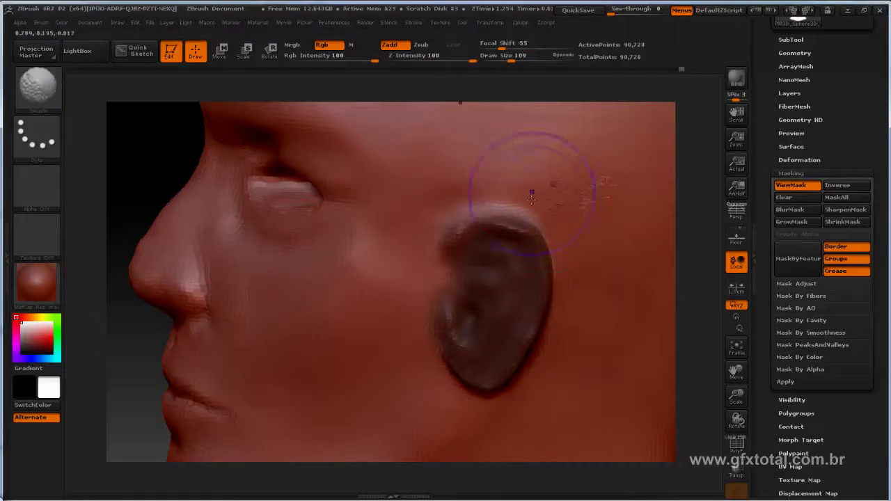
left_click_drag(173, 162, 296, 203)
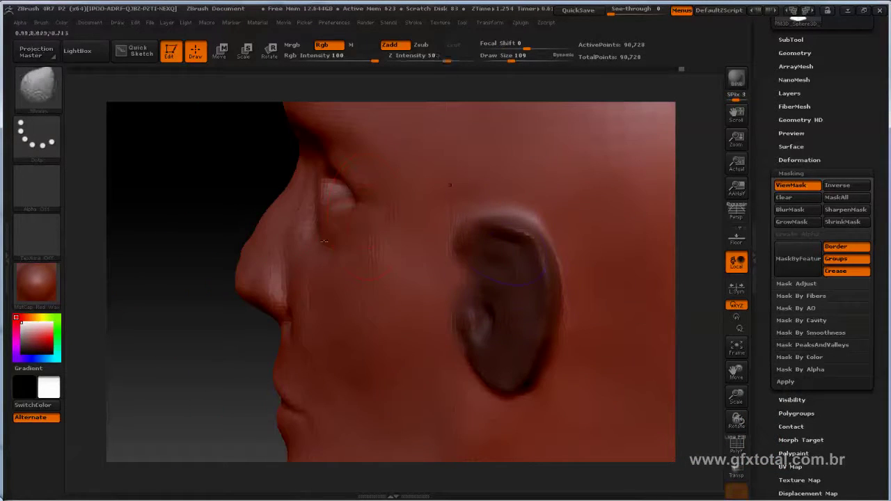
mouse_move(237, 223)
left_mouse_down()
mouse_move(207, 199)
mouse_move(293, 202)
left_mouse_up()
mouse_move(625, 308)
left_mouse_down()
mouse_move(641, 229)
mouse_move(627, 306)
mouse_move(644, 255)
mouse_move(627, 197)
mouse_move(498, 354)
left_mouse_up()
left_click(56, 109)
- Build up the front neck tendon with the ClayBuildup brush at size 165
left_click(200, 104)
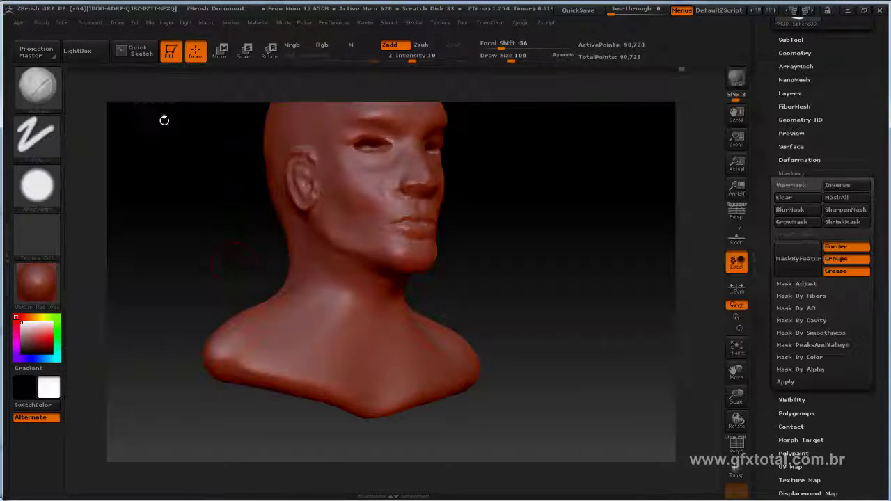
key("space")
mouse_move(487, 244)
left_mouse_down()
mouse_move(544, 285)
mouse_move(322, 261)
left_mouse_up()
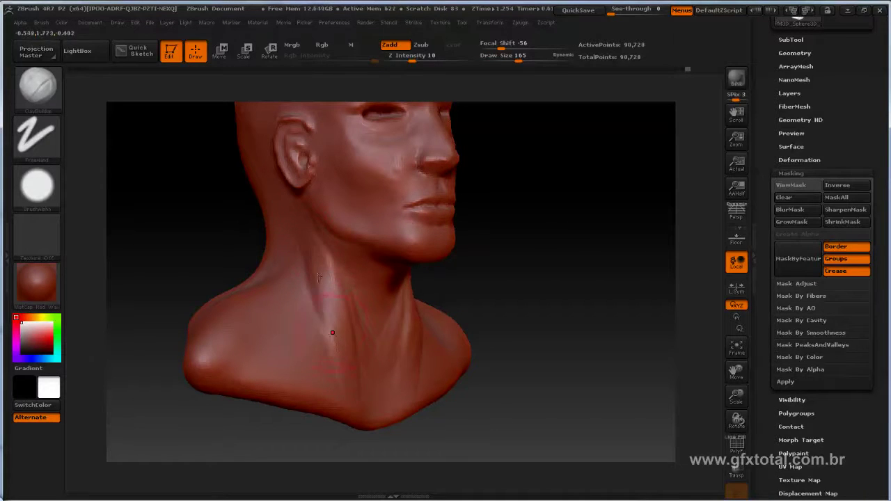
left_click_drag(404, 314, 407, 376)
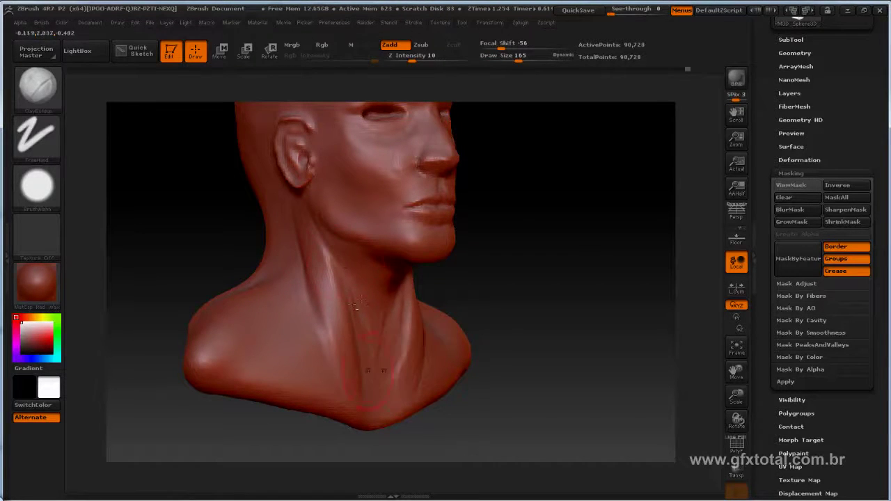
left_click_drag(378, 328, 425, 292)
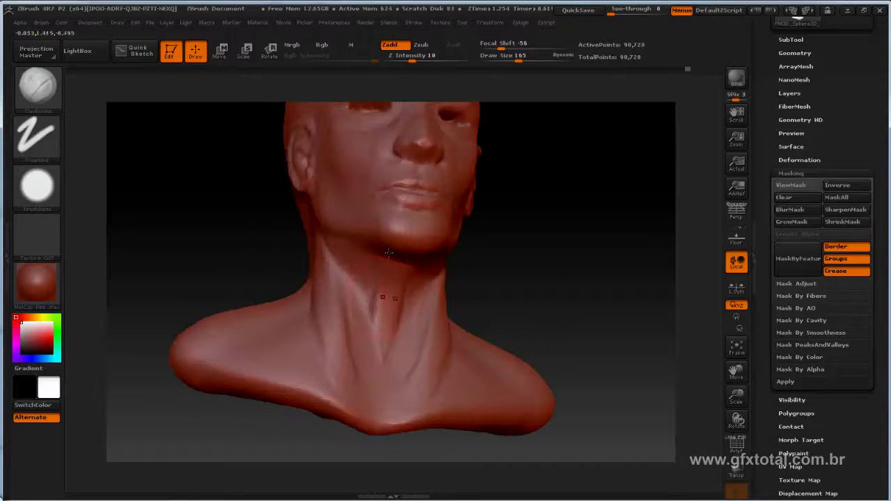
left_click_drag(473, 279, 508, 239)
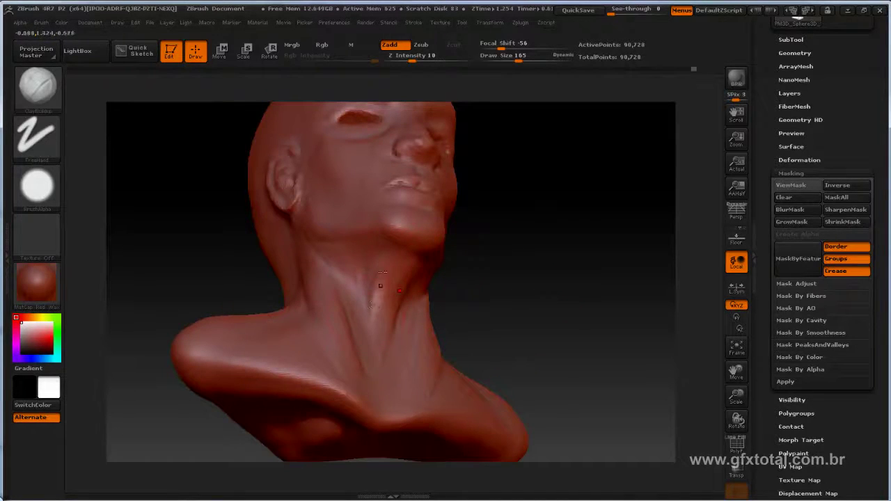
- Smooth the neck surface from several angles and reduce the brush size to 93
key("shift")
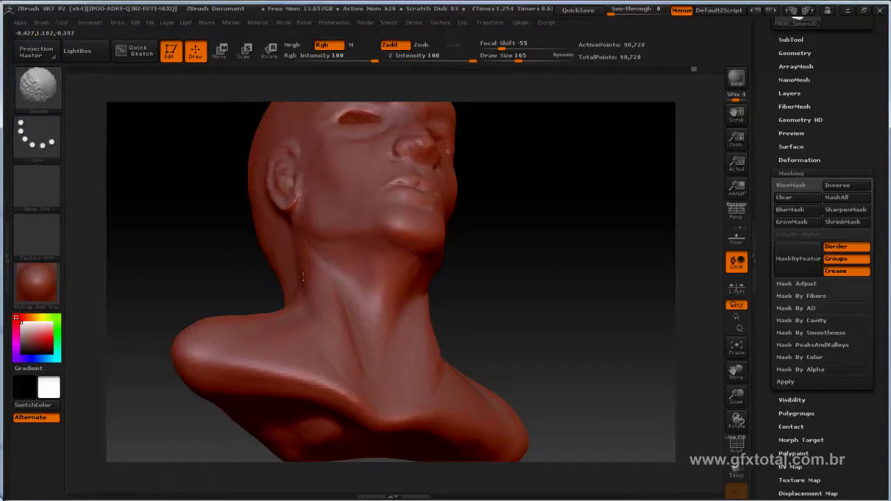
mouse_move(585, 293)
left_mouse_down()
mouse_move(625, 247)
mouse_move(615, 173)
mouse_move(587, 276)
mouse_move(398, 283)
left_mouse_up()
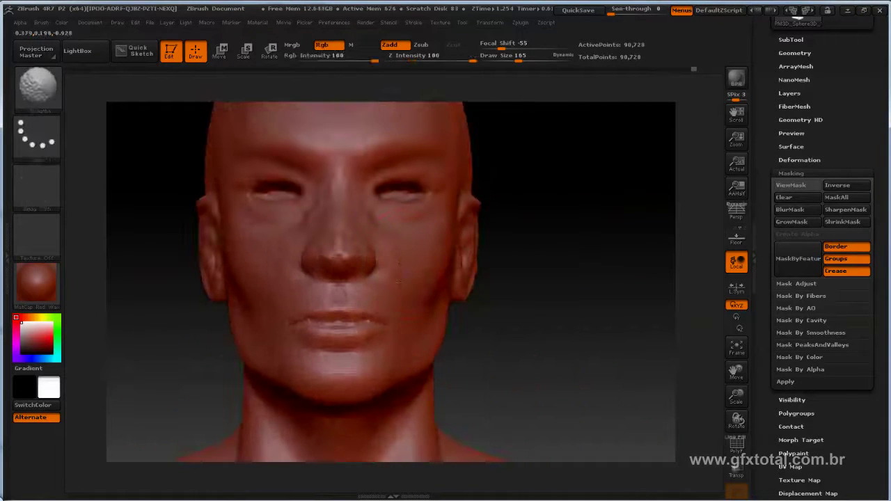
left_click_drag(597, 214, 527, 209, "alt")
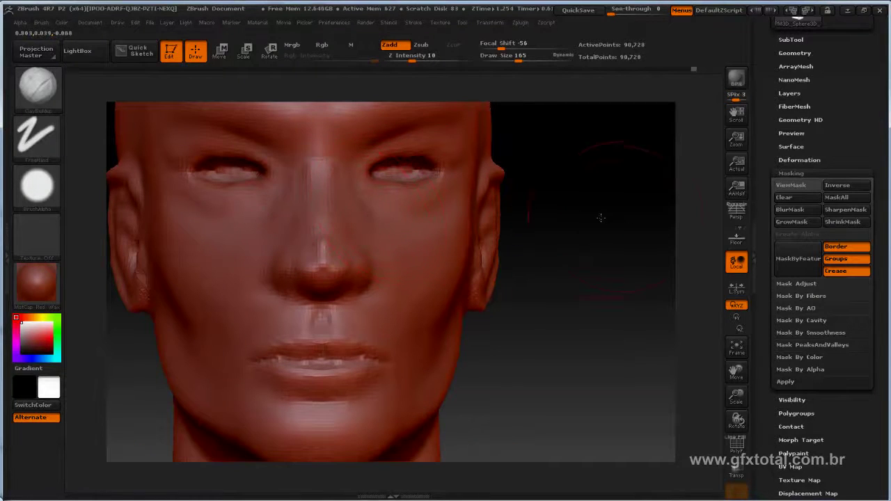
mouse_move(601, 218)
left_mouse_down()
mouse_move(388, 220)
mouse_move(382, 232)
left_mouse_up()
key("space")
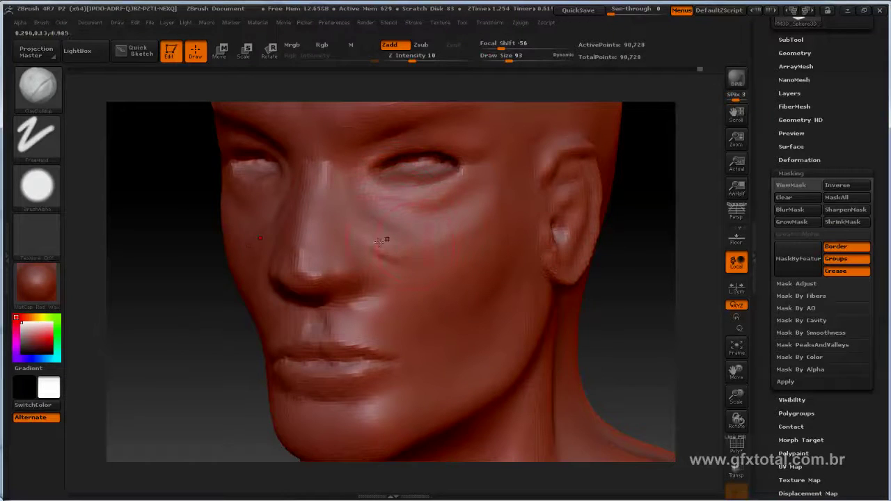
mouse_move(406, 249)
left_mouse_down()
mouse_move(655, 261)
mouse_move(548, 240)
left_mouse_up()
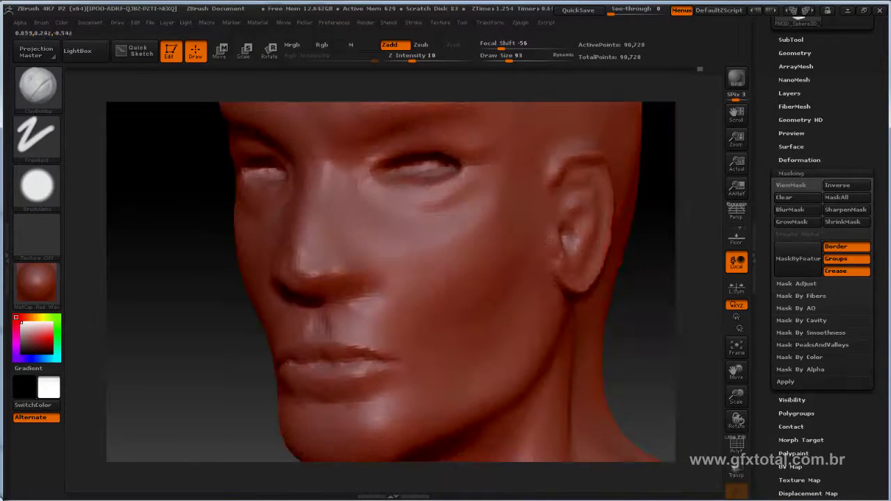
mouse_move(207, 294)
left_mouse_down()
mouse_move(567, 236)
mouse_move(618, 185)
left_mouse_up()
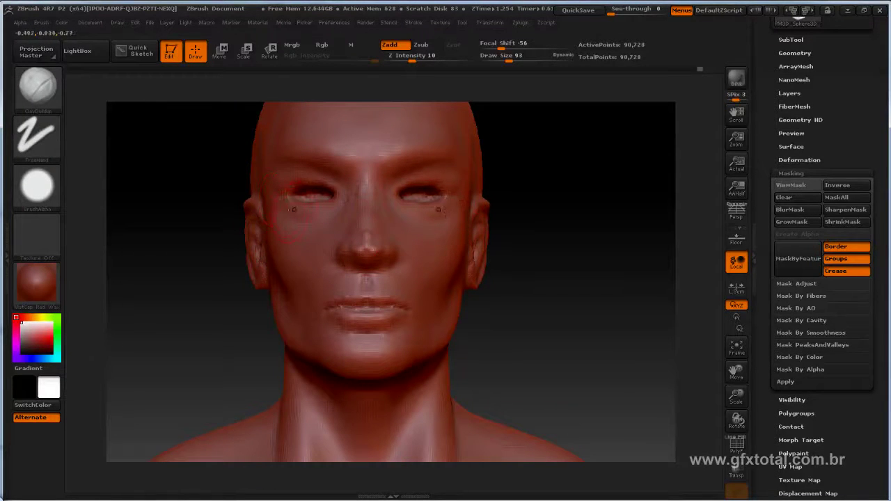
- Pull both eyes narrower with the Move brush at draw size 283, then enlarge it to 442
left_click(49, 97)
left_click(248, 101)
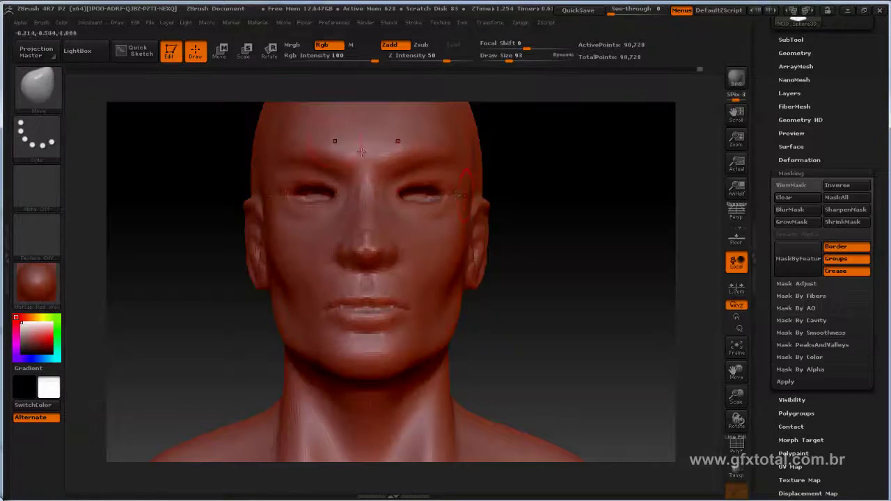
key("space")
left_click_drag(478, 195, 486, 195)
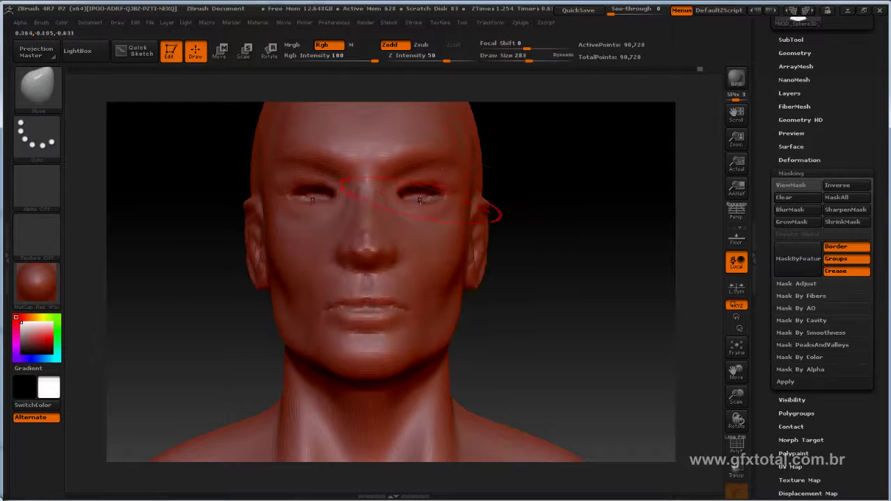
left_click_drag(421, 196, 422, 200)
key("space")
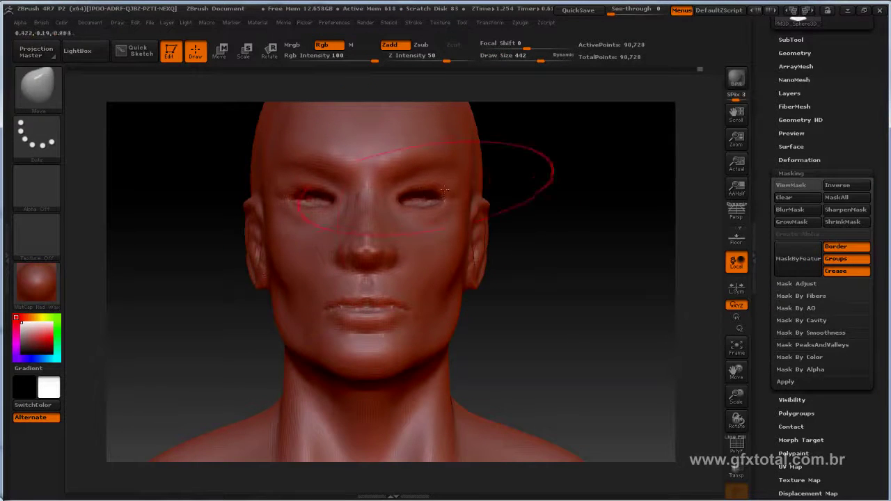
- Reduce the Move brush to 325 and reshape both eyes further from a closer view
key("space")
left_click_drag(456, 194, 435, 202)
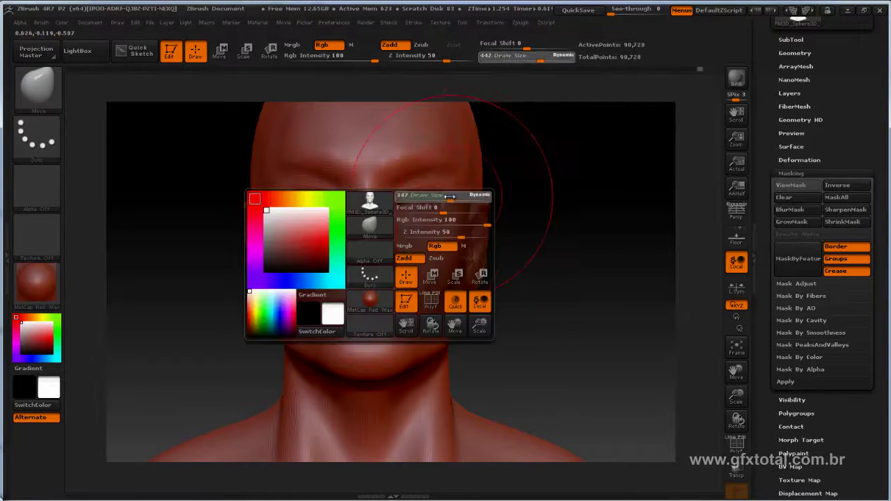
mouse_move(496, 196)
left_mouse_down()
mouse_move(551, 197)
mouse_move(409, 243)
left_mouse_up()
key("space")
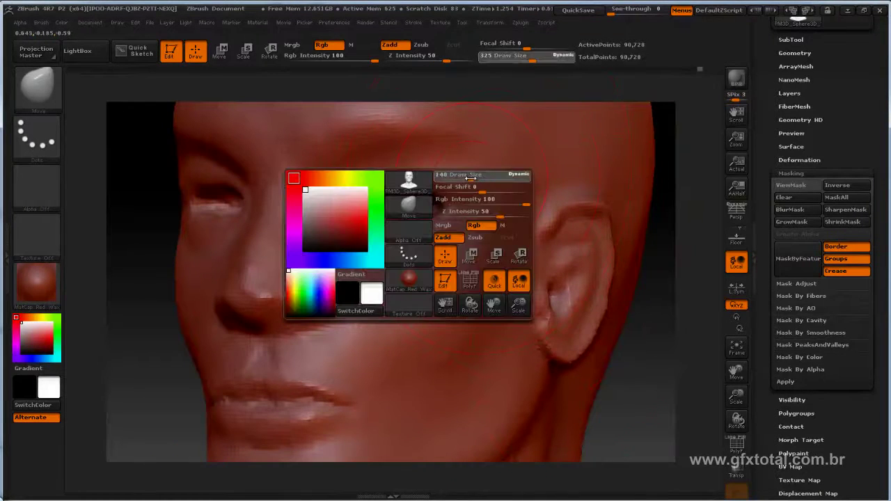
left_click_drag(432, 198, 377, 221)
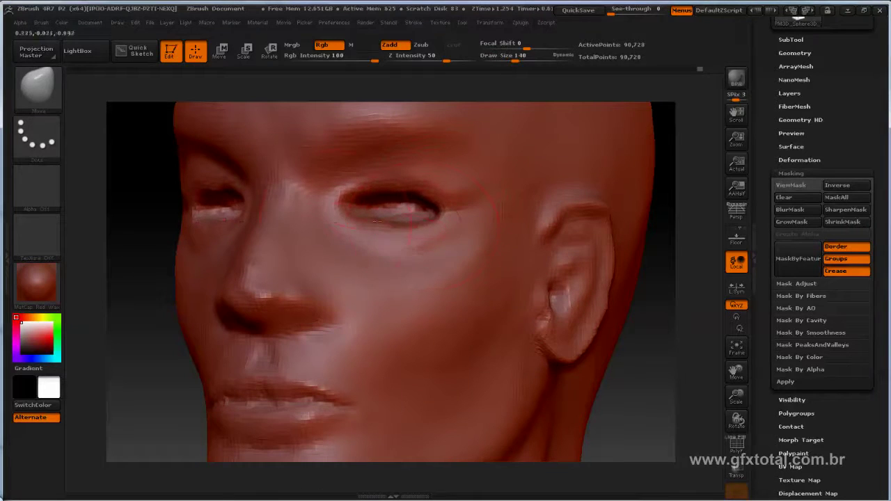
mouse_move(145, 269)
left_mouse_down()
mouse_move(200, 270)
mouse_move(222, 229)
left_mouse_up()
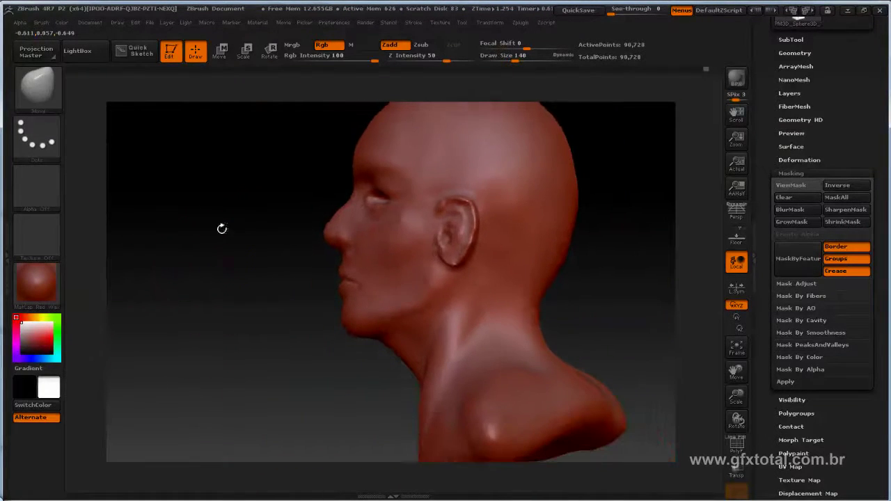
- Insert a sphere as a new subtool from the SubTool insert list
left_click_drag(613, 215, 496, 271, "alt")
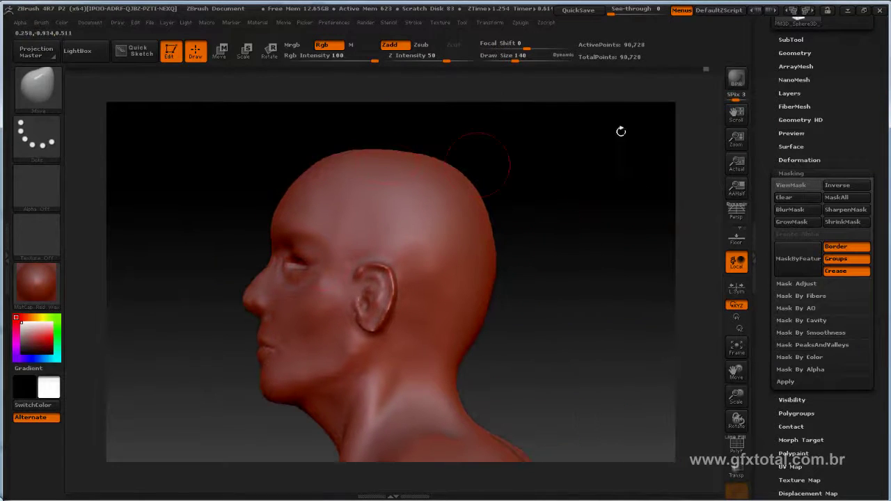
scroll(868, 98, "up", 5)
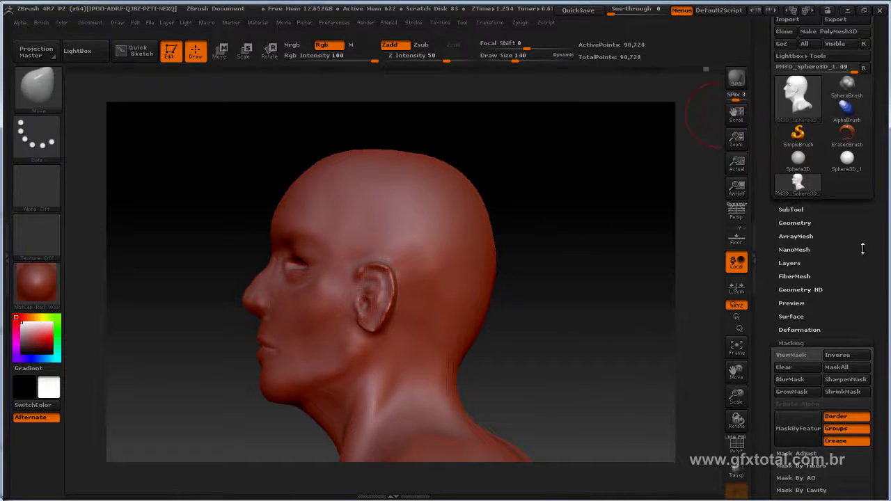
scroll(863, 249, "up", 1)
left_click(794, 233)
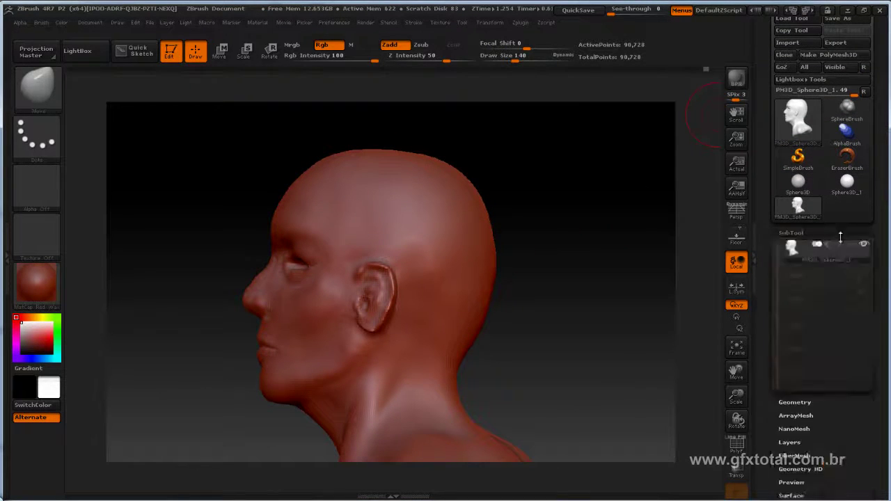
scroll(841, 337, "down", 5)
left_click(843, 382)
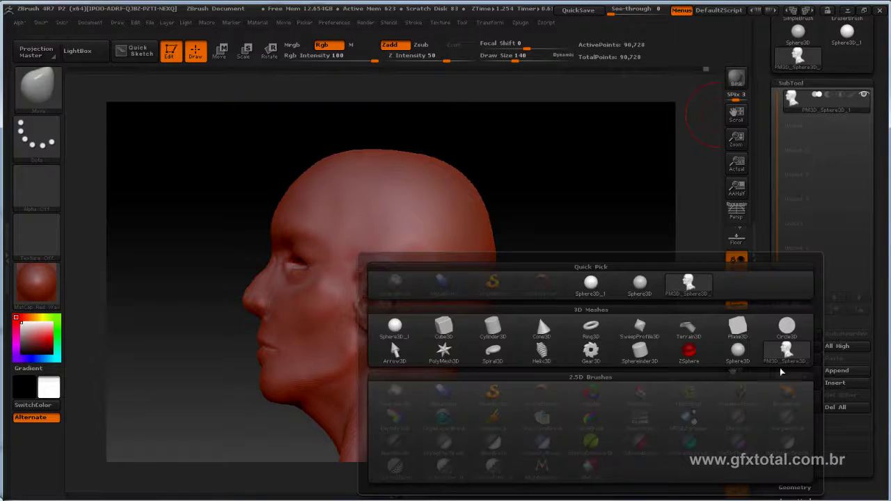
left_click(395, 332)
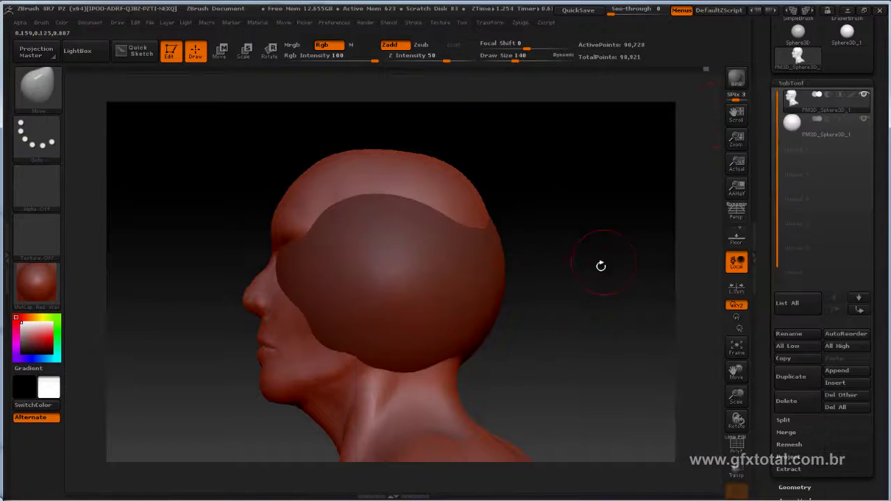
- Select the overlapping sphere as the active subtool and expand its Deformation options
scroll(821, 278, "down", 3)
scroll(807, 259, "down", 3)
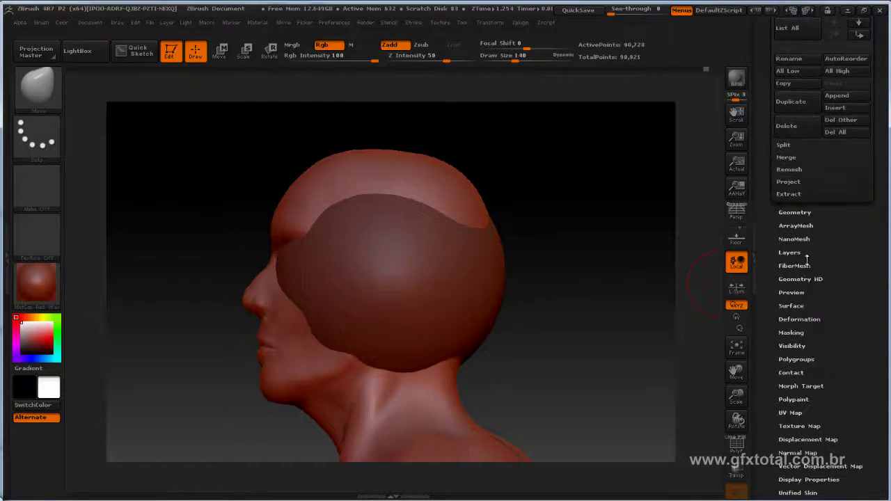
left_click(800, 319)
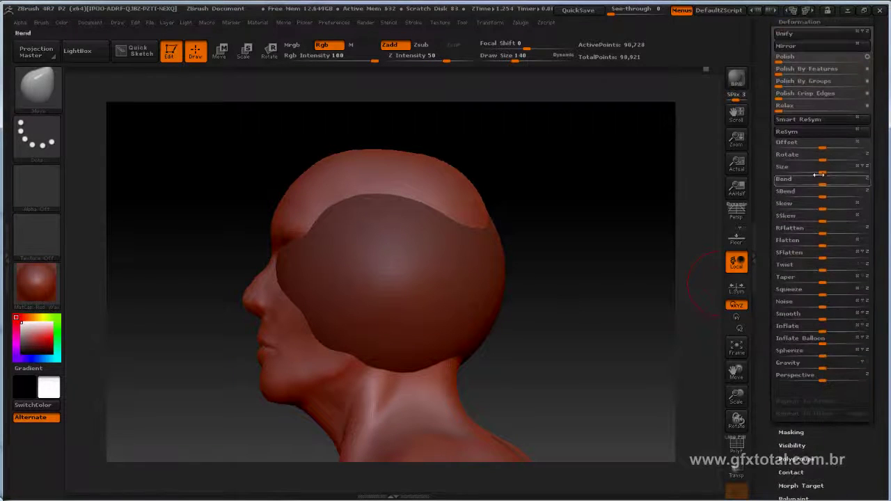
left_click(491, 268, "alt")
scroll(760, 206, "up", 10)
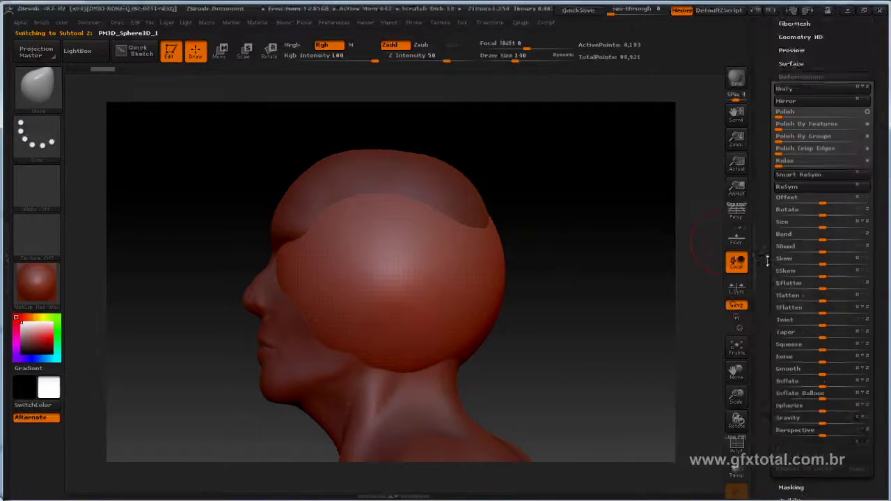
scroll(766, 300, "up", 5)
left_click(808, 217)
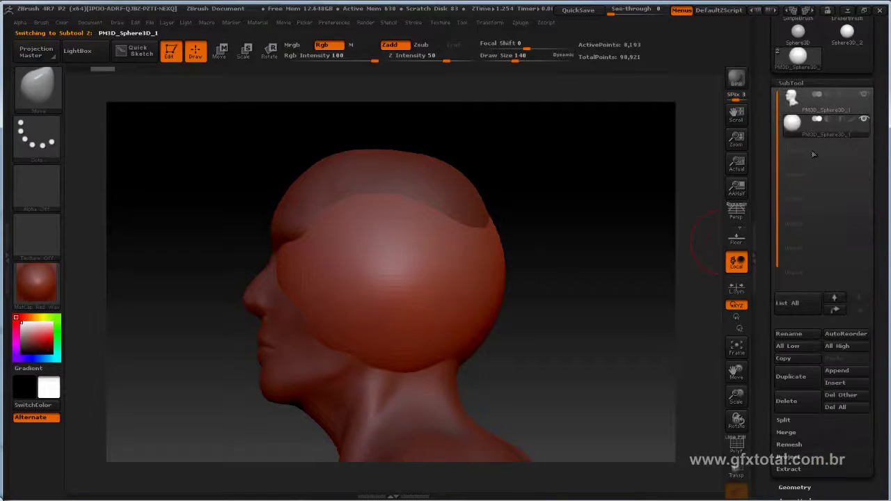
scroll(773, 150, "down", 5)
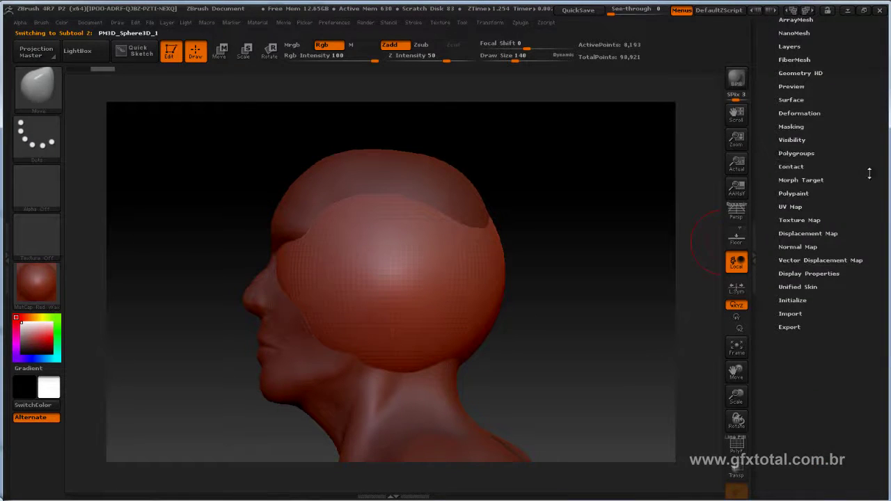
scroll(869, 173, "up", 3)
left_click(812, 188)
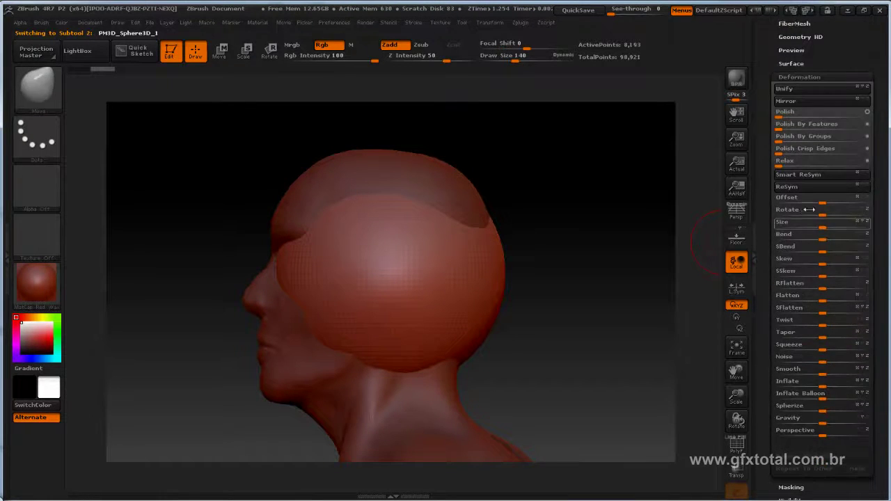
- Shrink the sphere into a small ball with the Deformation Size slider and make the head transparent
left_click_drag(807, 222, 784, 236)
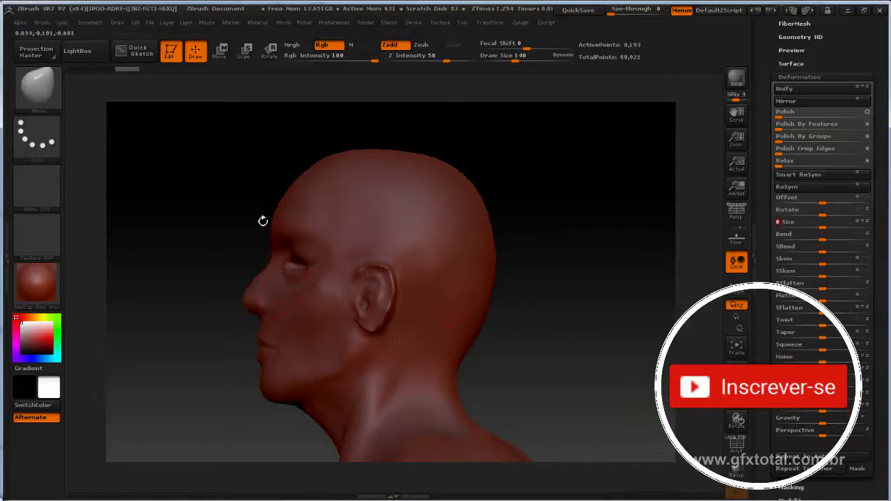
left_click(489, 22)
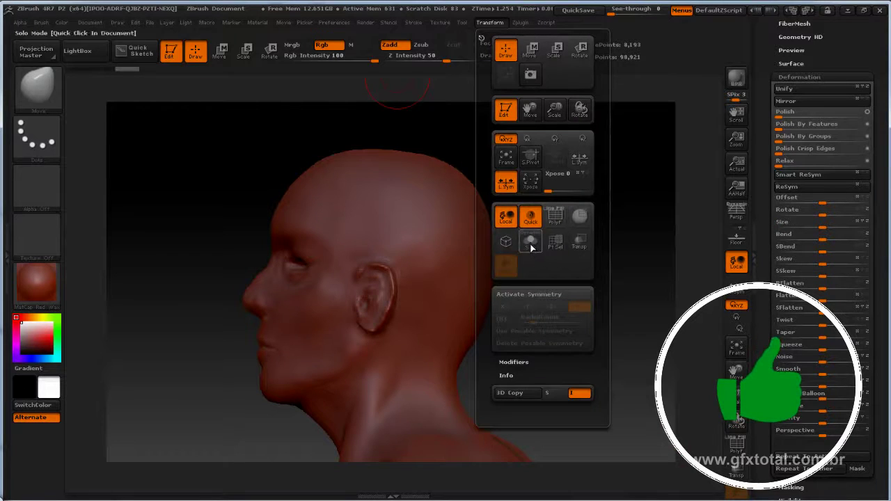
left_click(580, 243)
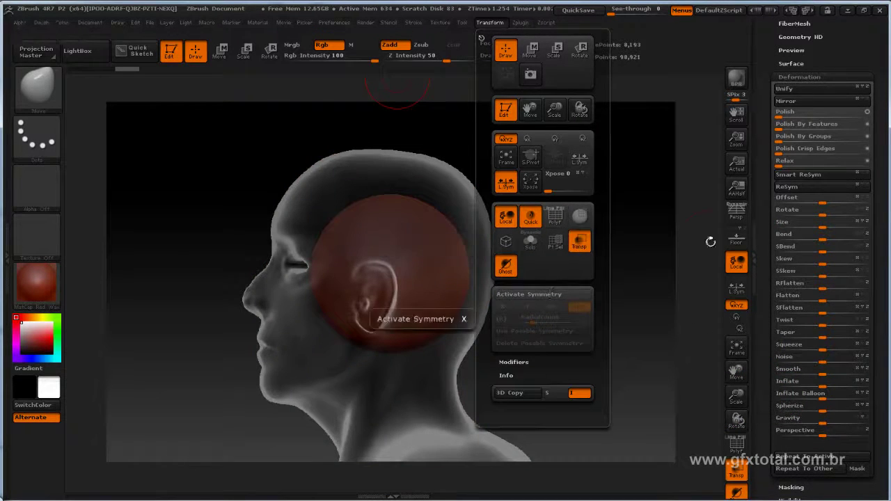
left_click_drag(815, 226, 804, 225)
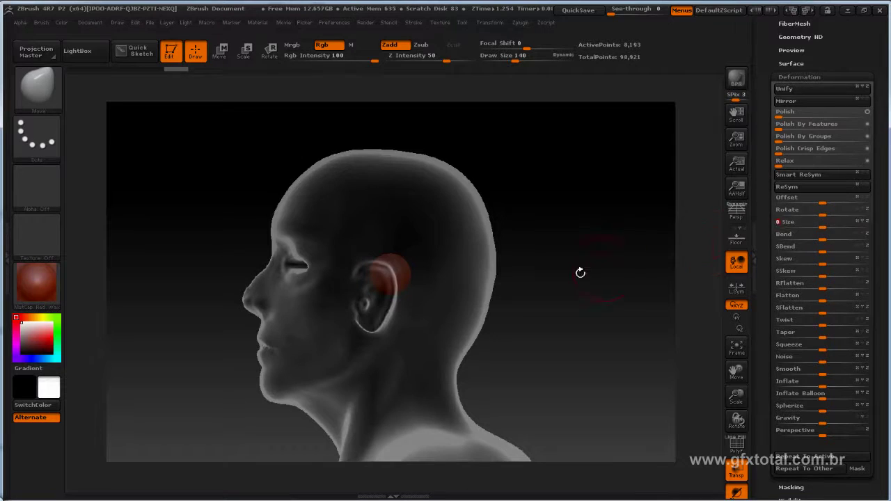
left_click_drag(577, 273, 597, 290)
- Move the sphere into the eye socket with the Move transpose, checking from the front
left_click(221, 50)
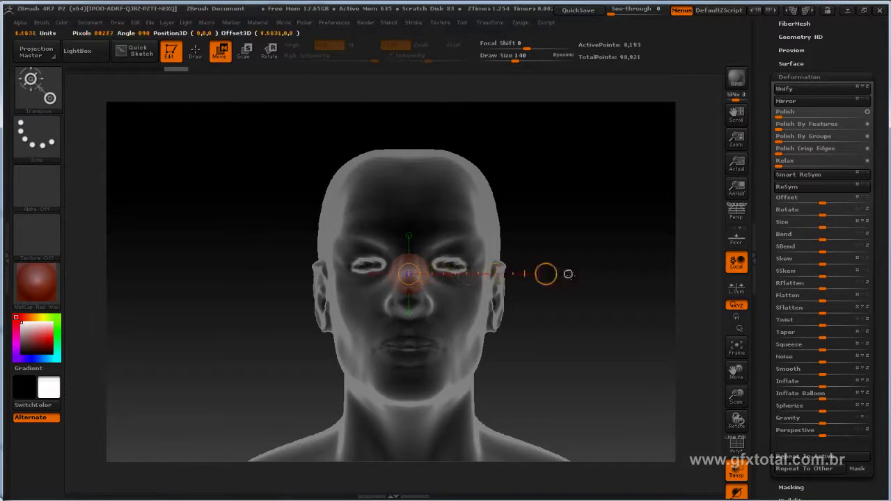
mouse_move(460, 274)
left_mouse_down()
mouse_move(603, 273)
mouse_move(526, 334)
left_mouse_up()
mouse_move(420, 263)
left_mouse_down()
mouse_move(563, 271)
mouse_move(406, 263)
mouse_move(563, 272)
left_mouse_up()
left_click(563, 273)
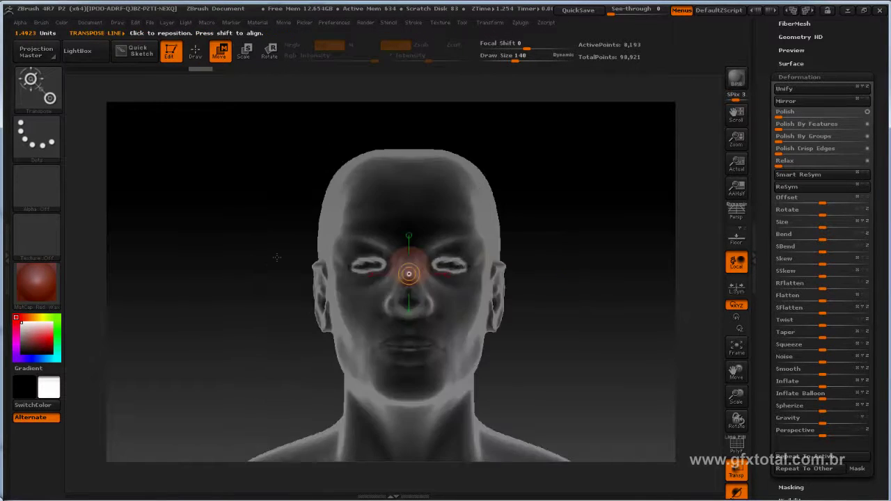
mouse_move(365, 274)
left_mouse_down()
mouse_move(236, 274)
mouse_move(282, 267)
left_mouse_up()
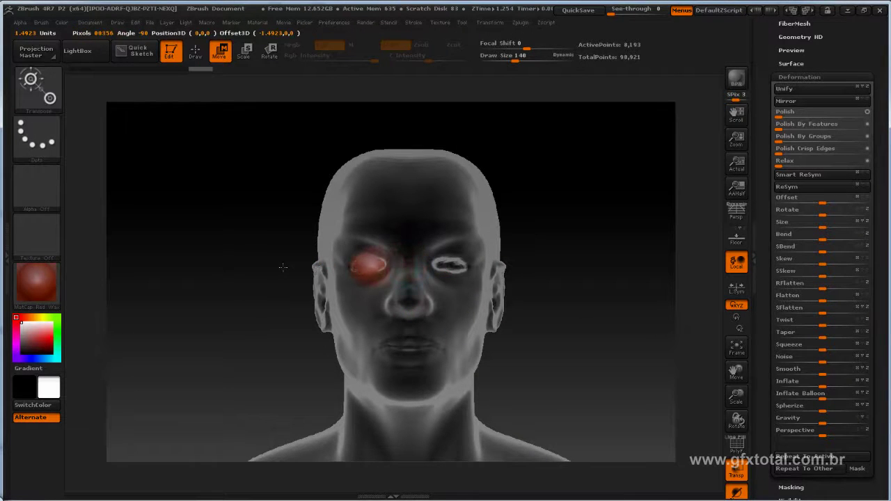
mouse_move(209, 328)
left_mouse_down("shift")
mouse_move(229, 348)
mouse_move(418, 285)
mouse_move(273, 186)
left_mouse_up("shift")
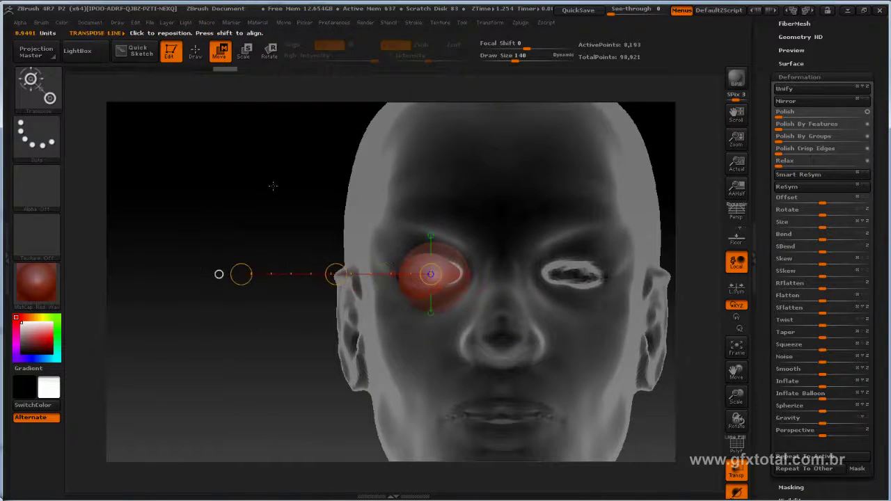
- Scale the eye sphere down slightly and move it forward into the socket
left_click(246, 51)
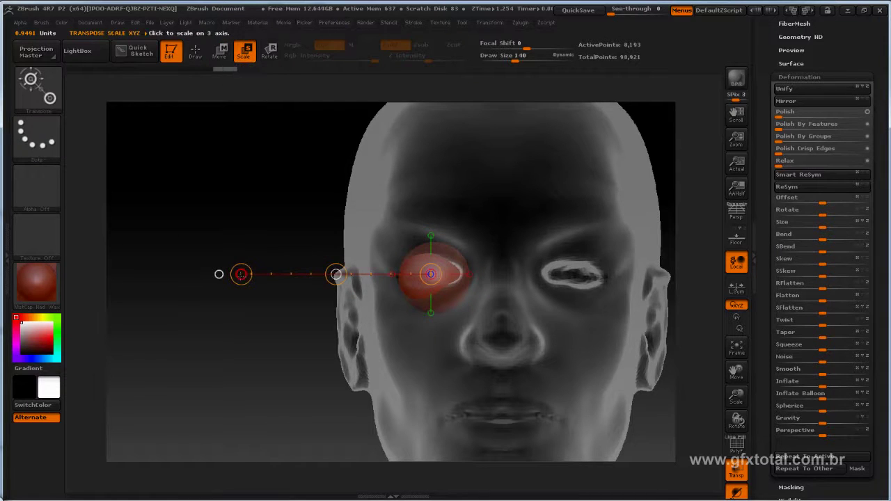
left_click_drag(241, 274, 490, 277)
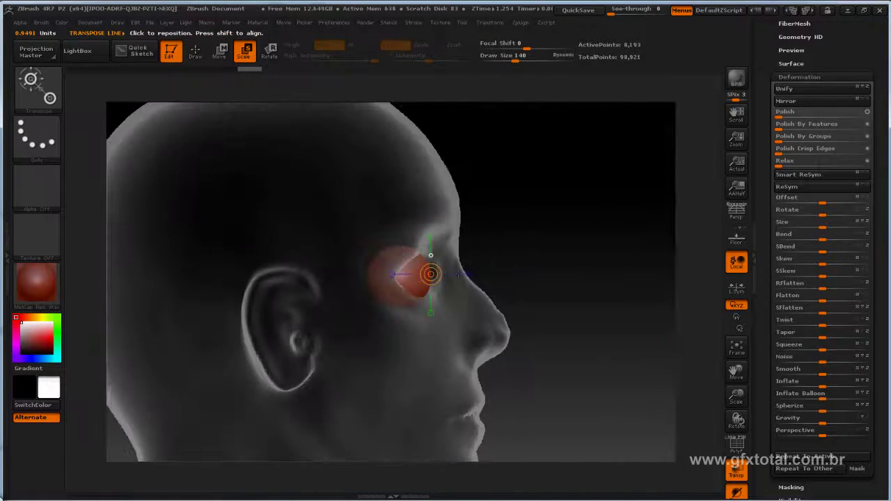
left_click(230, 58)
left_click_drag(430, 274, 518, 273)
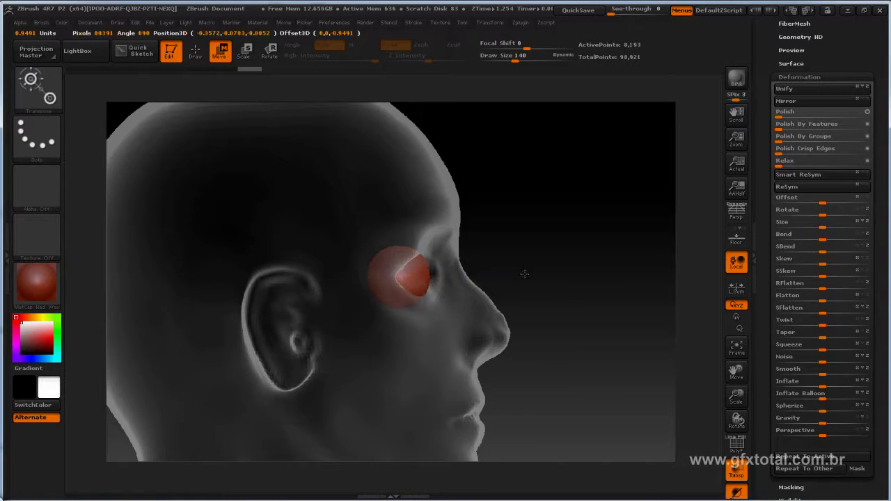
- Return to sculpt mode and turn off Transp so the head renders solid
key("q")
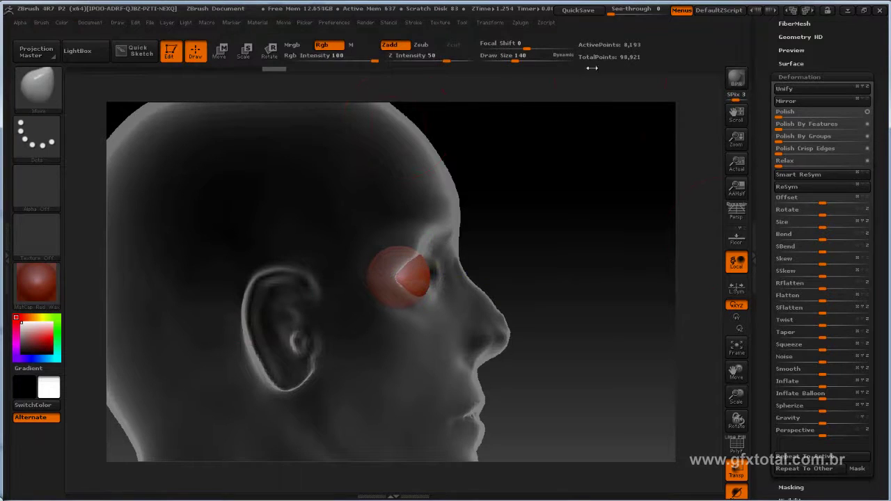
left_click(491, 23)
left_click(579, 247)
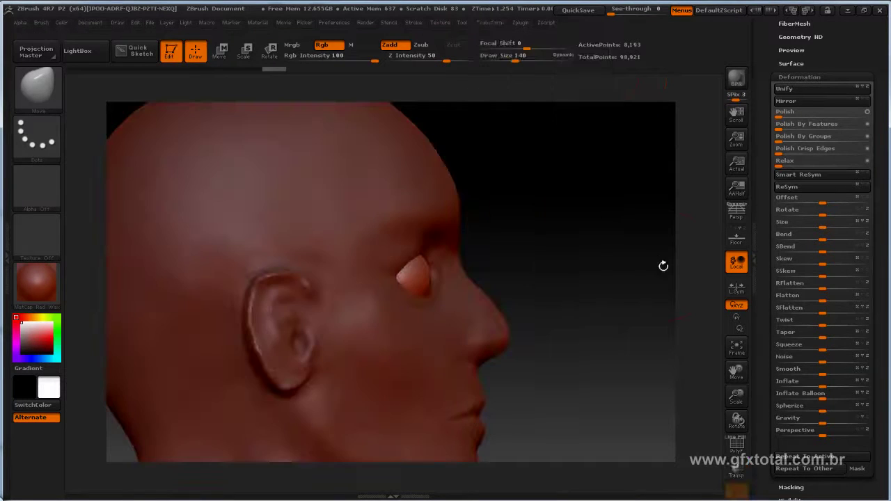
mouse_move(634, 264)
left_mouse_down()
mouse_move(225, 294)
mouse_move(379, 282)
mouse_move(376, 274)
left_mouse_up()
- Enlarge the brush and make the head the active subtool
key("space")
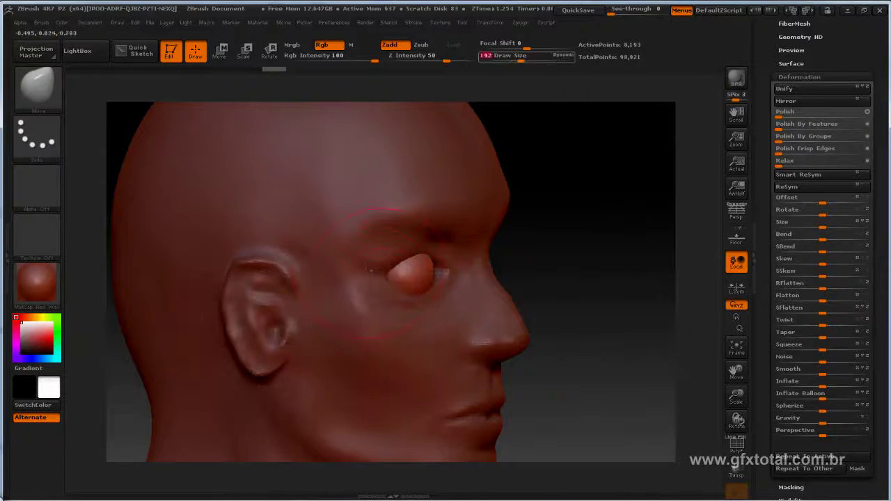
scroll(812, 175, "up", 5)
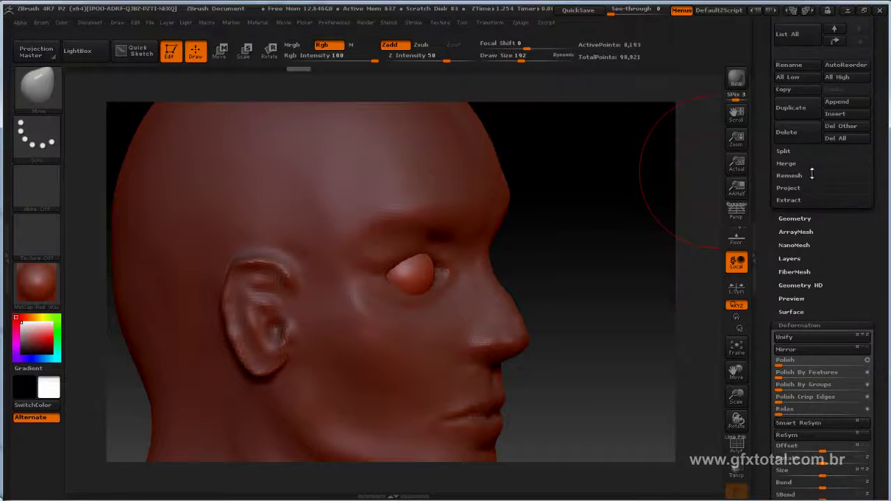
left_click(795, 217)
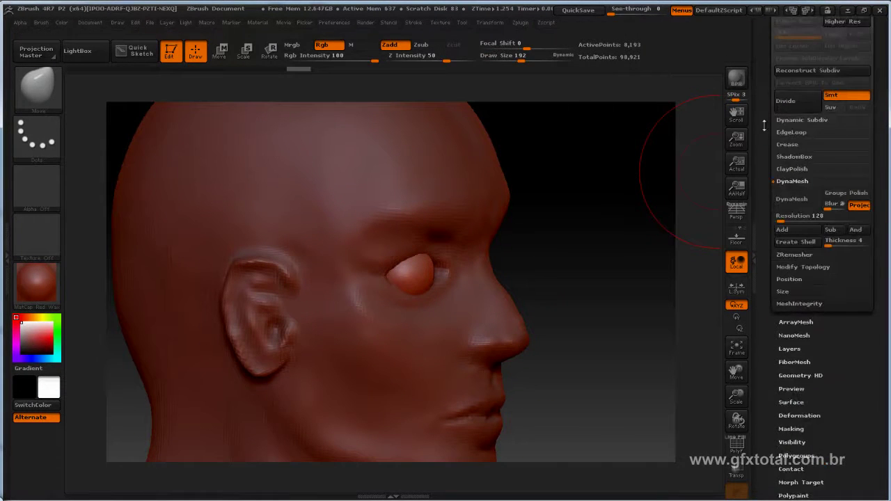
scroll(764, 126, "up", 5)
scroll(800, 99, "down", 2)
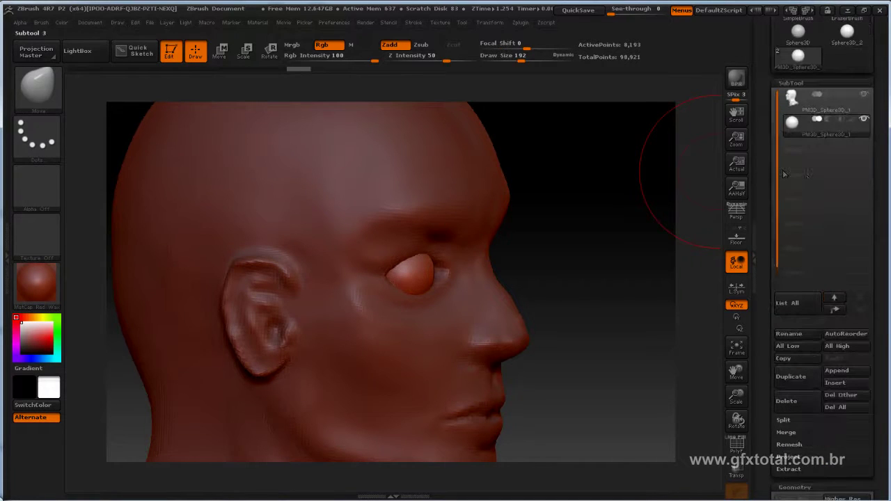
left_click(794, 99)
mouse_move(551, 234)
left_mouse_down()
mouse_move(422, 268)
mouse_move(501, 271)
left_mouse_up()
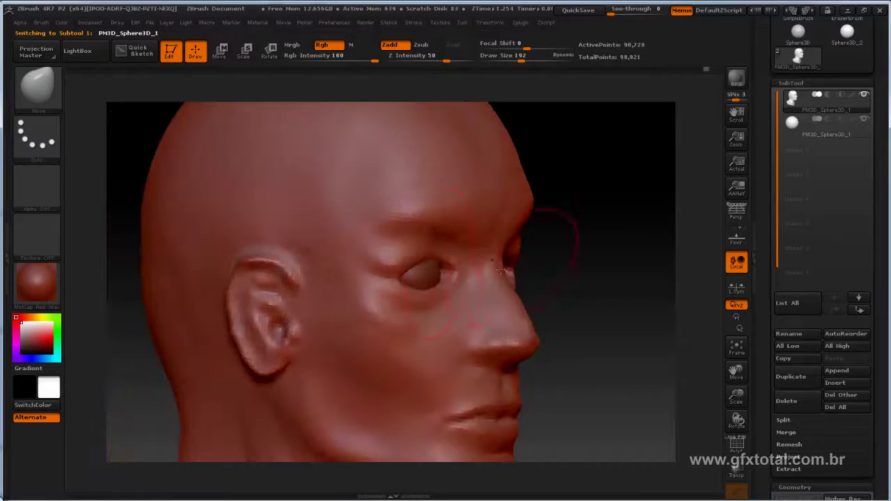
- Shrink the brush and reshape the eyelid snugly around the eyeball
key("space")
left_click_drag(480, 234, 453, 235)
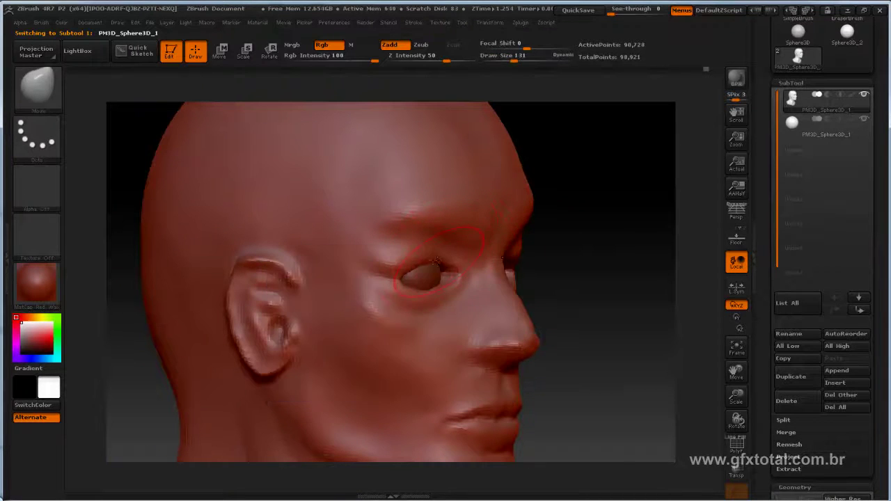
left_click_drag(632, 278, 651, 183)
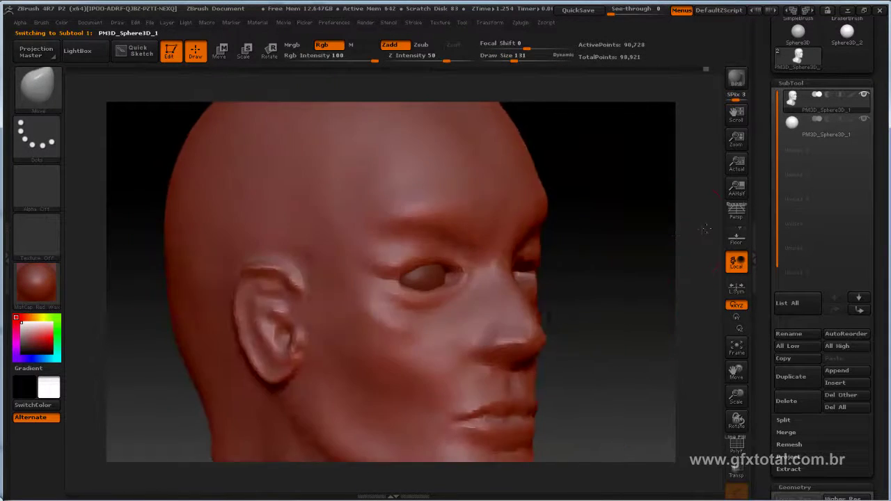
left_click_drag(550, 209, 519, 261, "alt")
key("space")
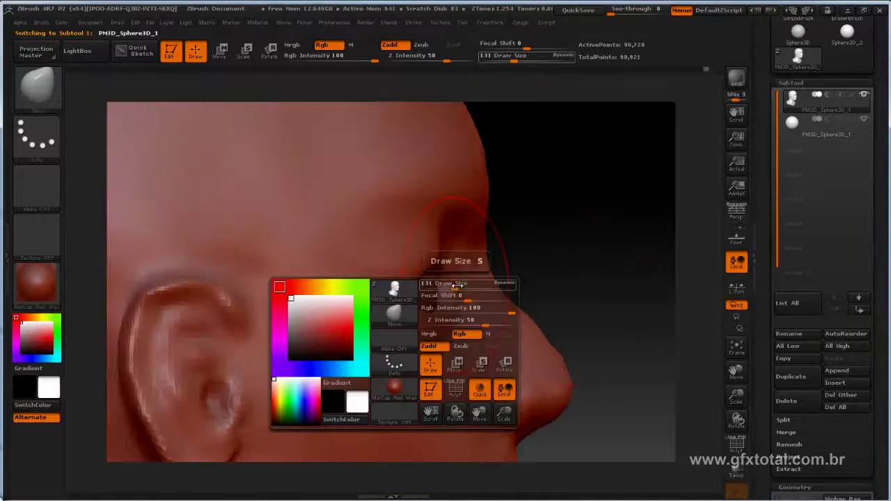
left_click_drag(461, 285, 456, 284)
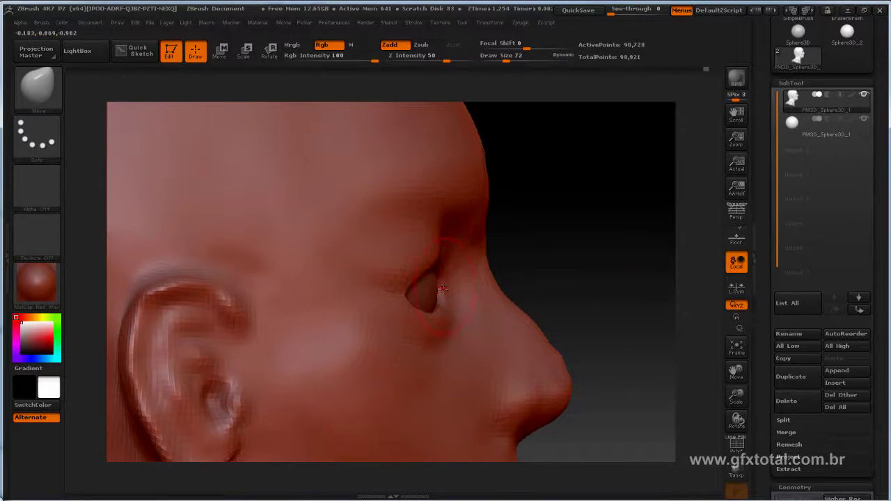
left_click_drag(443, 288, 445, 287)
- Review the eye from several angles and set the brush draw size to 165
left_click_drag(557, 262, 454, 290)
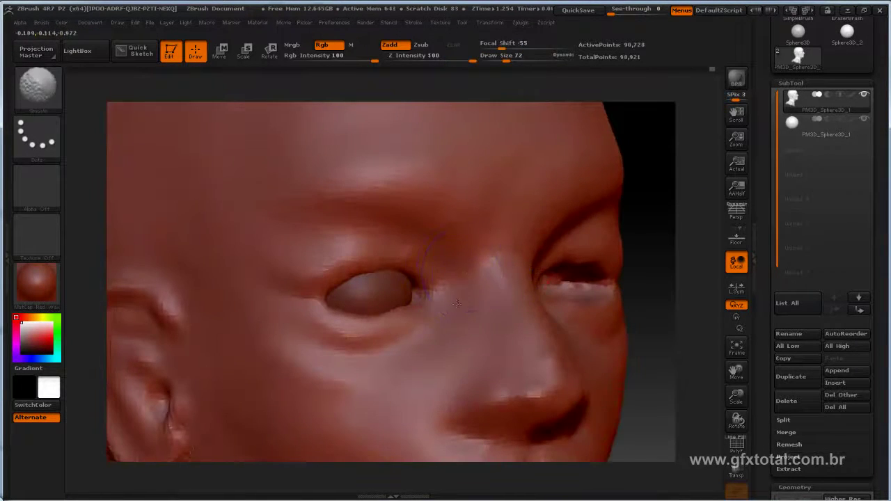
left_click_drag(707, 211, 678, 230)
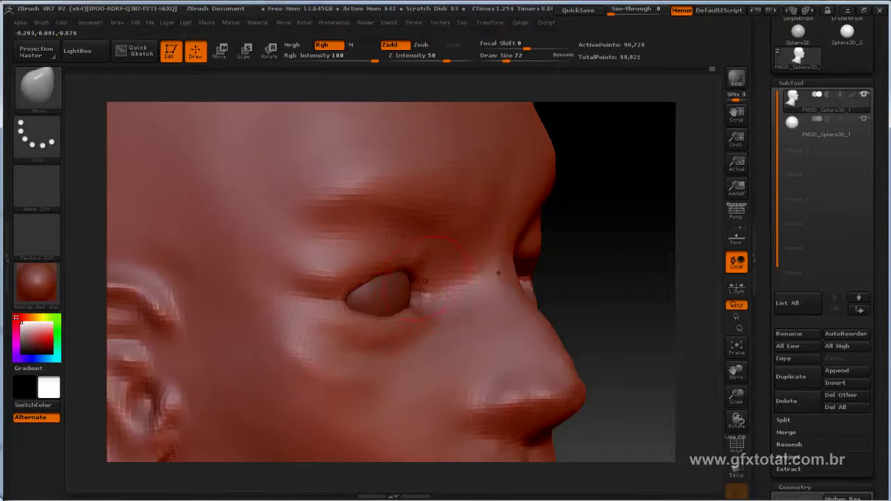
left_click_drag(592, 267, 405, 321)
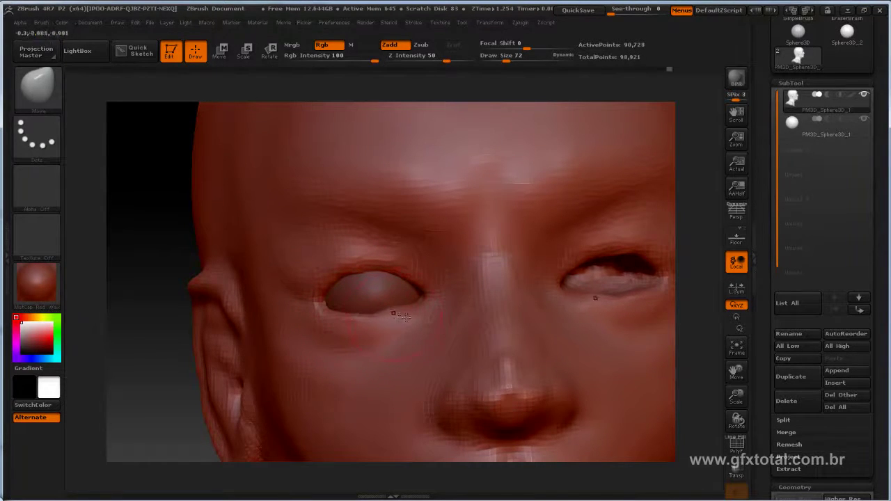
key("space")
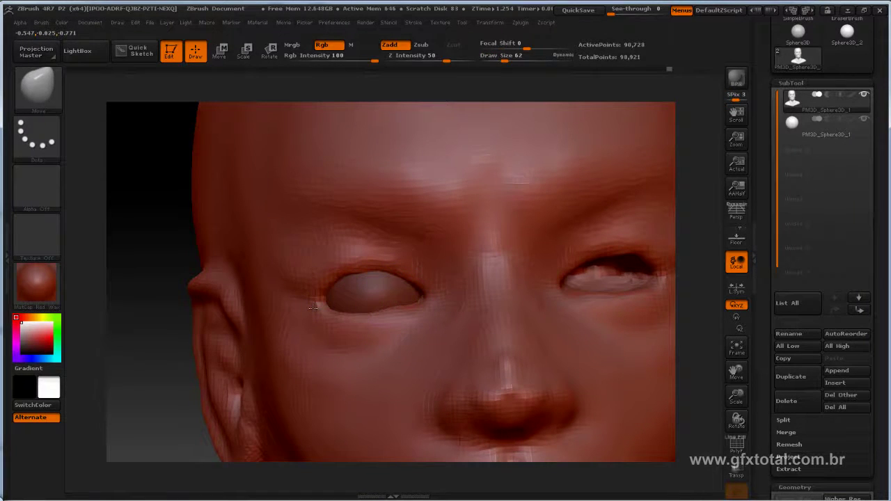
key("space")
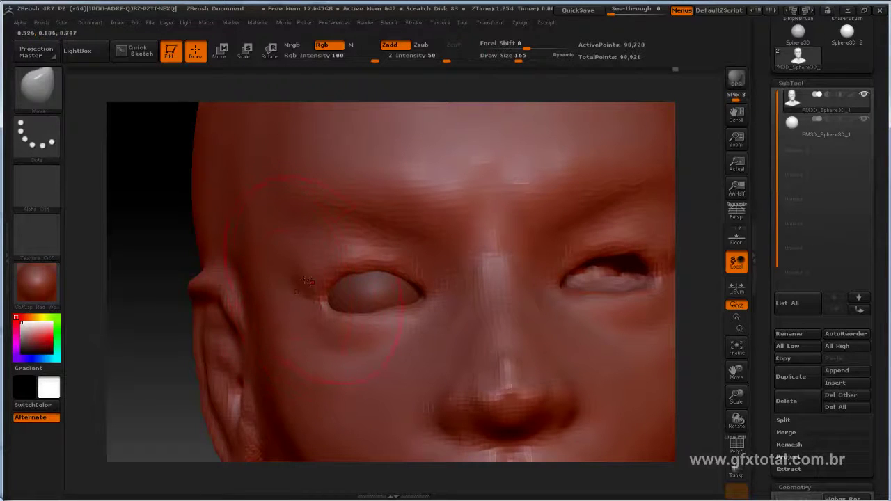
left_click_drag(150, 254, 506, 220, "alt")
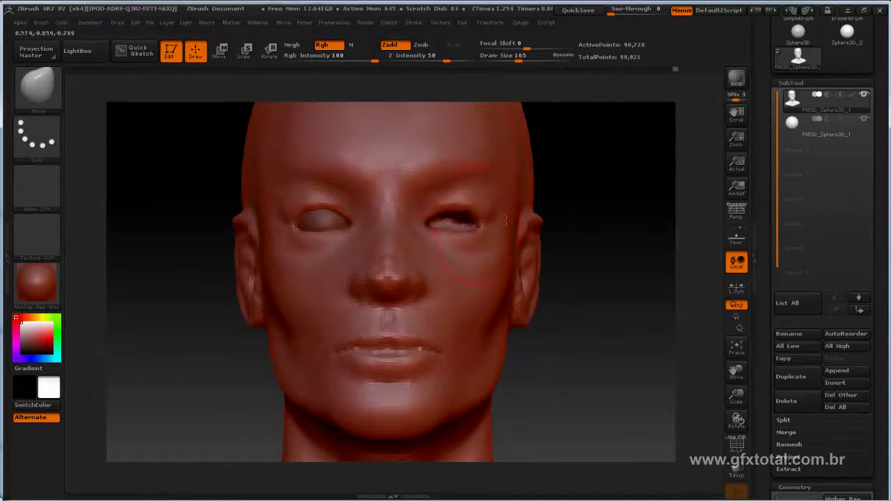
- Select the eye sphere subtool and duplicate it
left_click(797, 125)
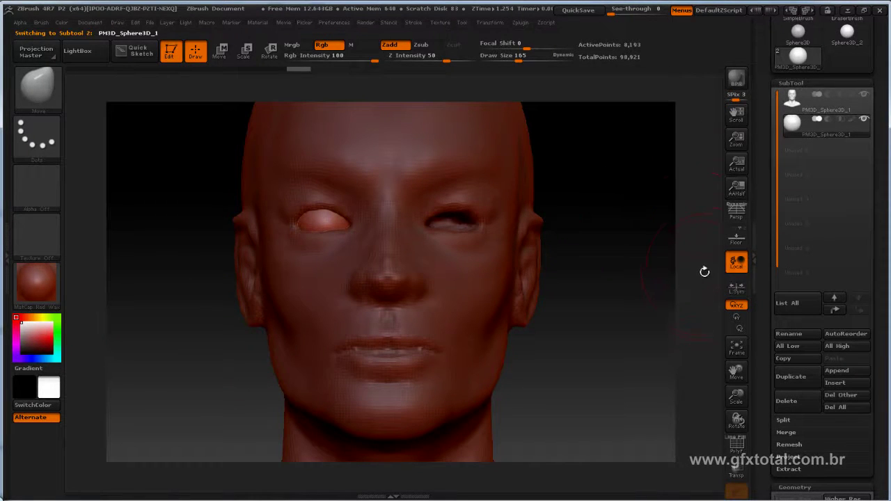
key("ctrl+shift")
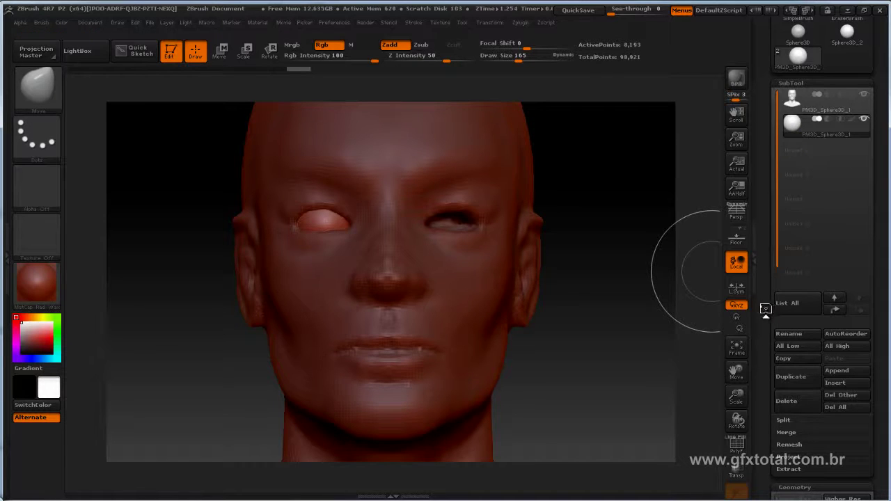
scroll(791, 341, "down", 2)
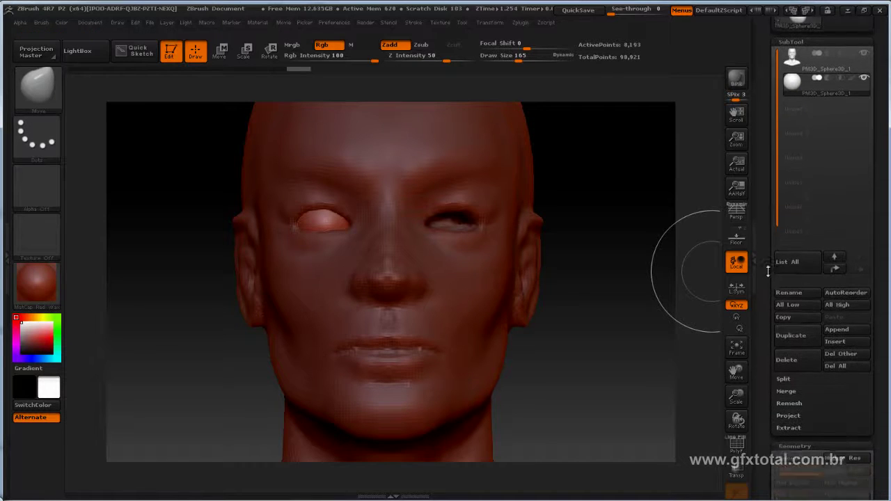
left_click(793, 326)
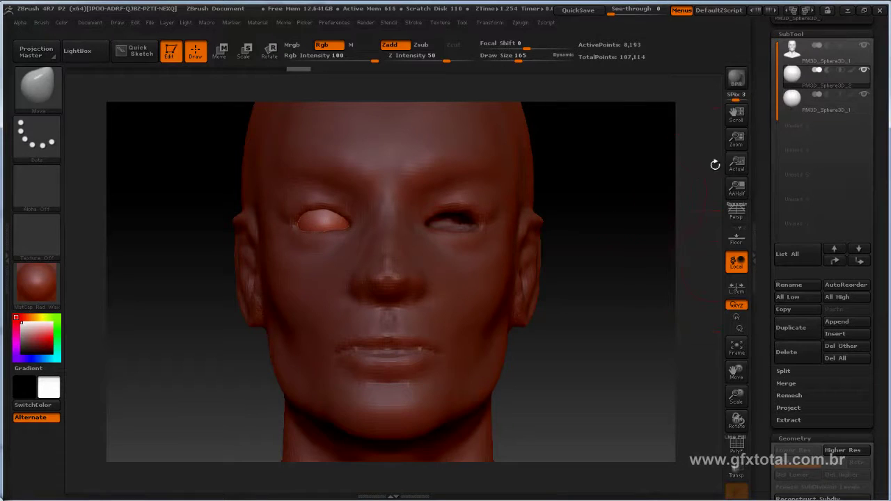
- Mirror the duplicated eyeball into the other eye socket with Deformation > Mirror
scroll(764, 210, "up", 1)
scroll(859, 357, "down", 3)
scroll(859, 357, "down", 3)
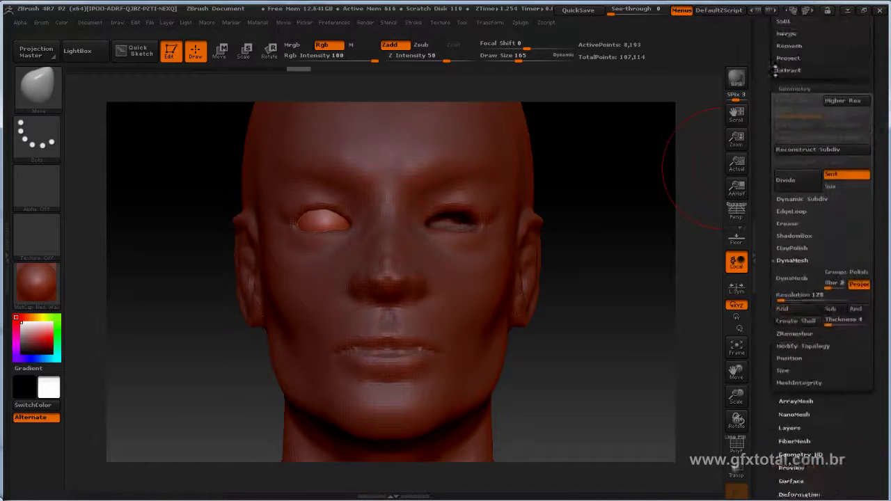
scroll(859, 357, "down", 2)
scroll(833, 300, "down", 2)
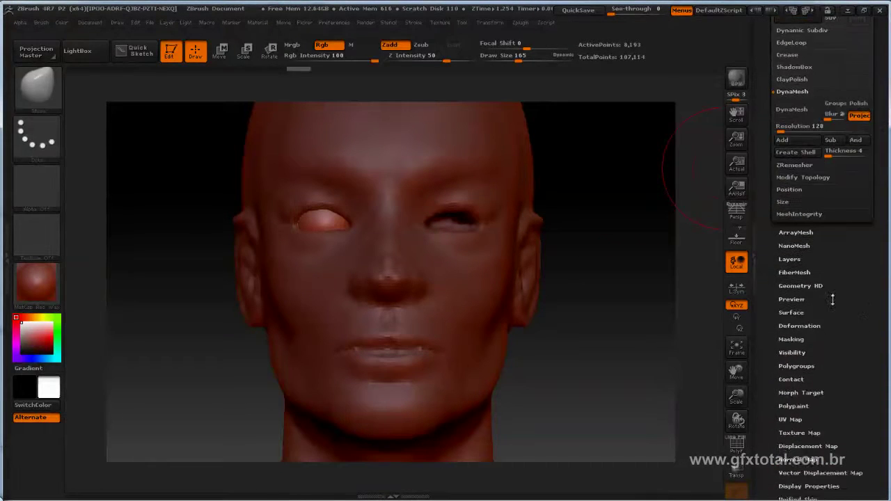
left_click(799, 326)
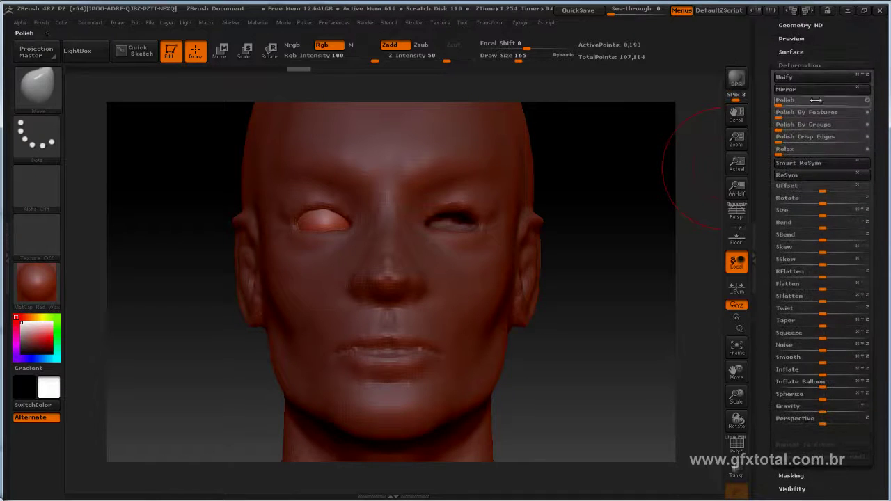
left_click(807, 89)
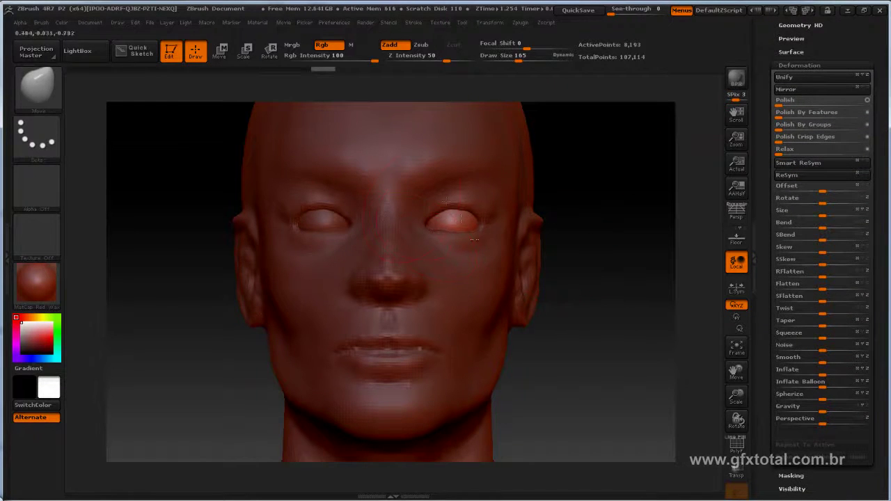
scroll(770, 131, "up", 1)
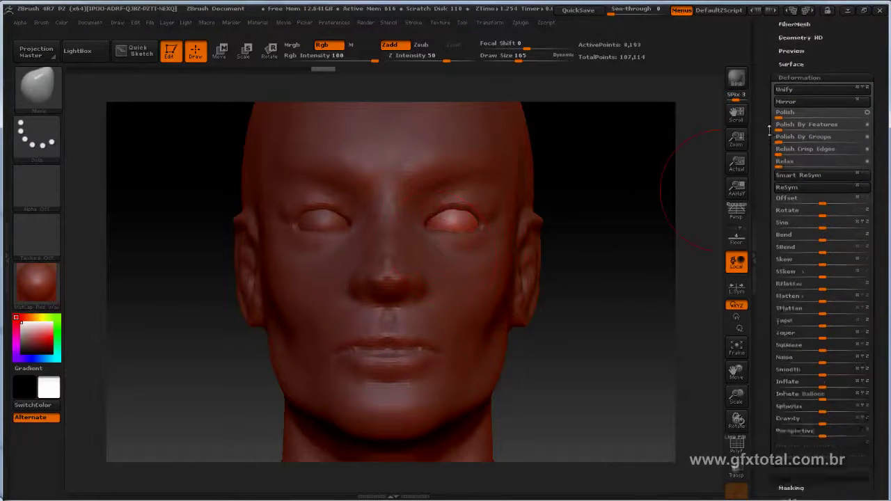
scroll(770, 131, "up", 5)
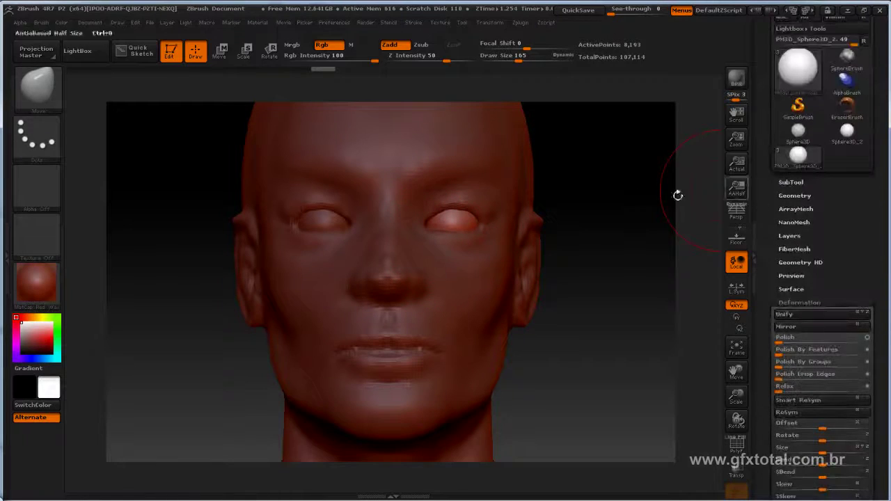
- Merge the copied eyeball down into the first eyeball subtool with MergeDown
left_click(796, 184)
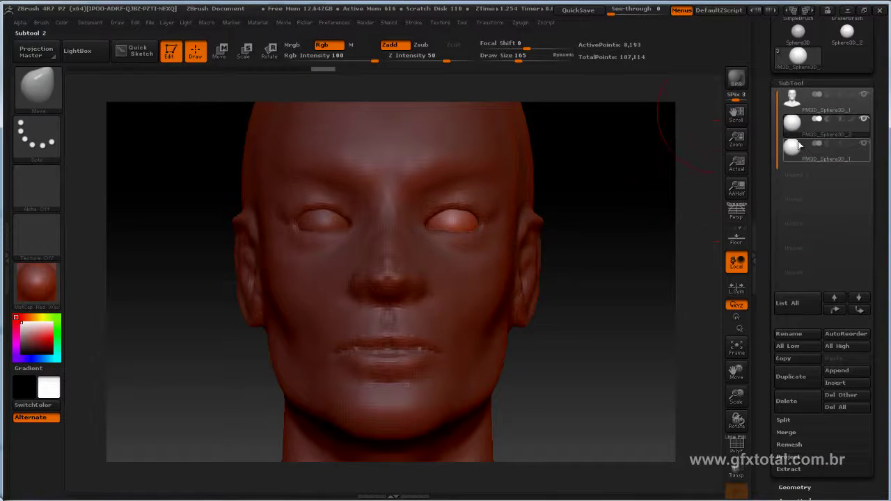
left_click(799, 144)
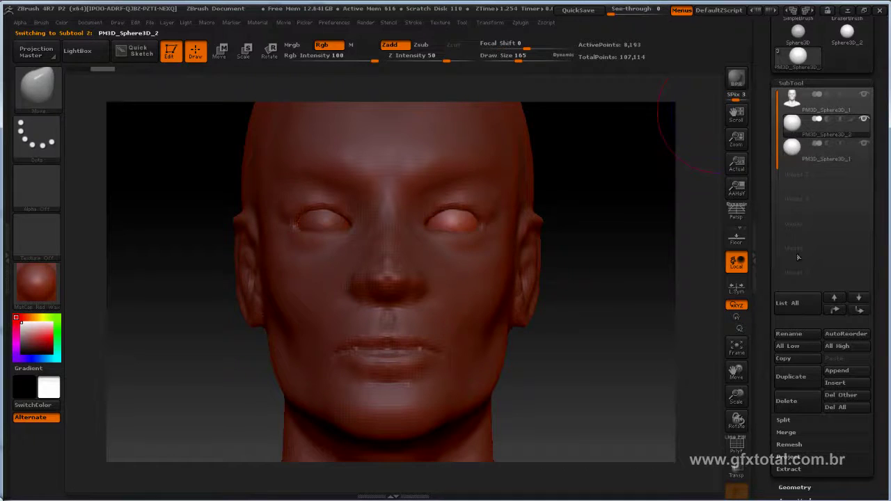
left_click(794, 432)
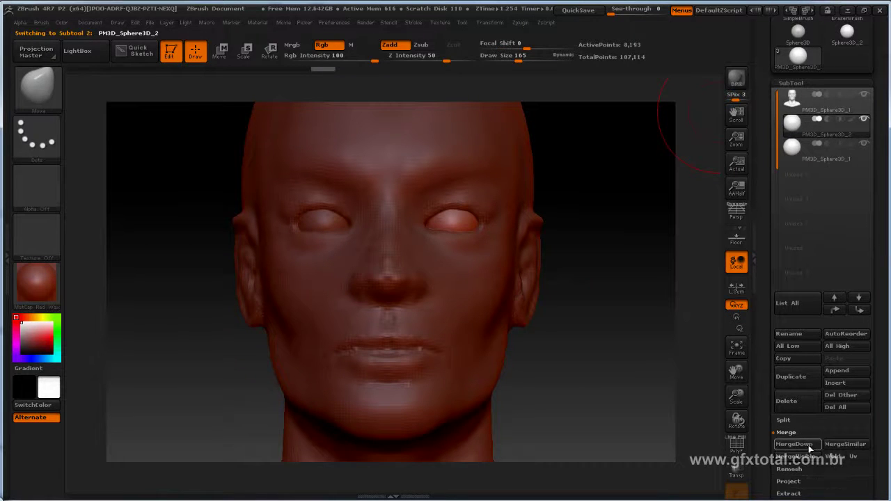
left_click(809, 445)
left_click(678, 462)
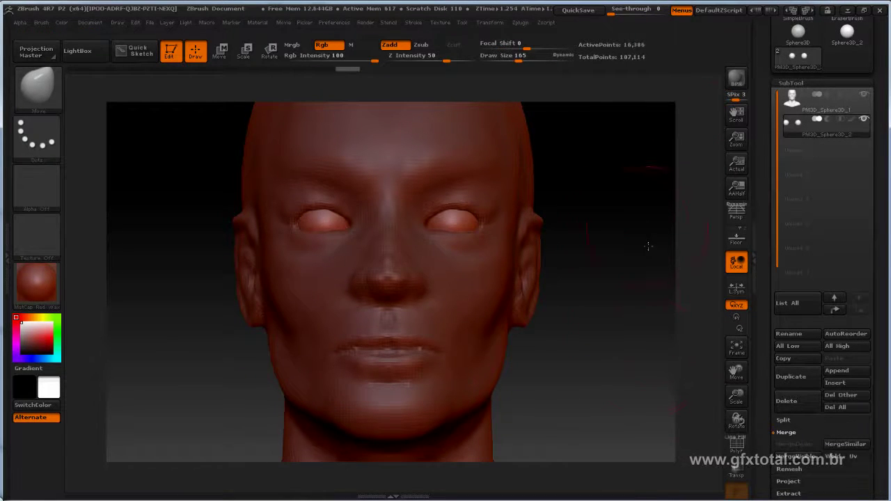
mouse_move(649, 245)
left_mouse_down()
mouse_move(651, 231)
mouse_move(601, 248)
left_mouse_up()
- Reshape both eyeballs with one mirrored stroke at size 232, then drop size to 165
key("space")
left_click_drag(503, 198, 535, 198)
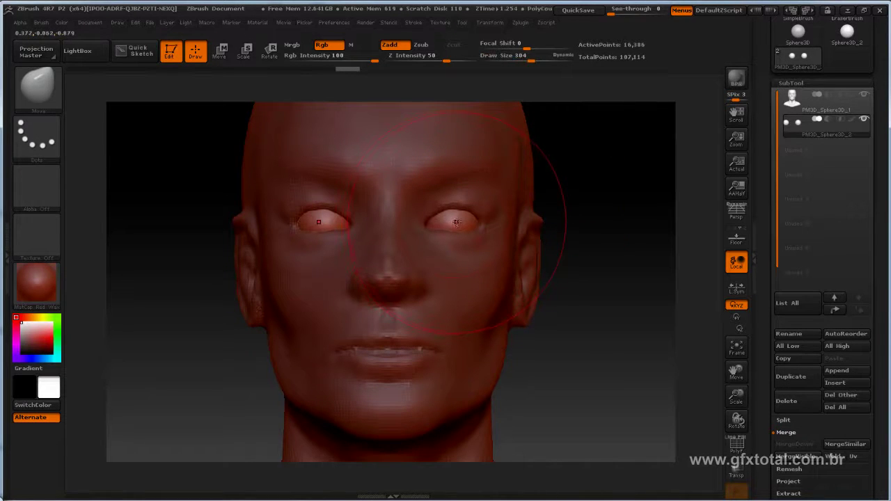
left_click_drag(452, 222, 447, 221)
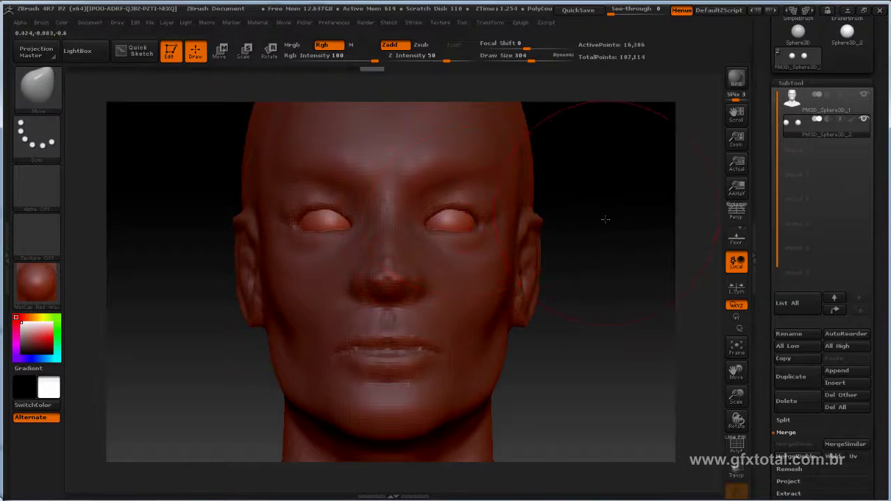
mouse_move(604, 217)
left_mouse_down()
mouse_move(622, 226)
mouse_move(307, 199)
left_mouse_up()
key("space")
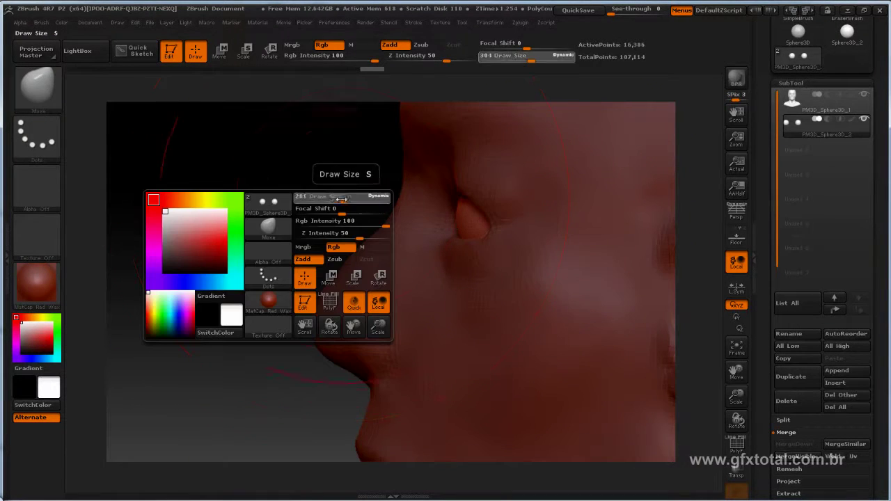
- Reselect the head, shrink the brush from 118 to 72, and switch to Move (B-M-V)
left_click(528, 200, "alt")
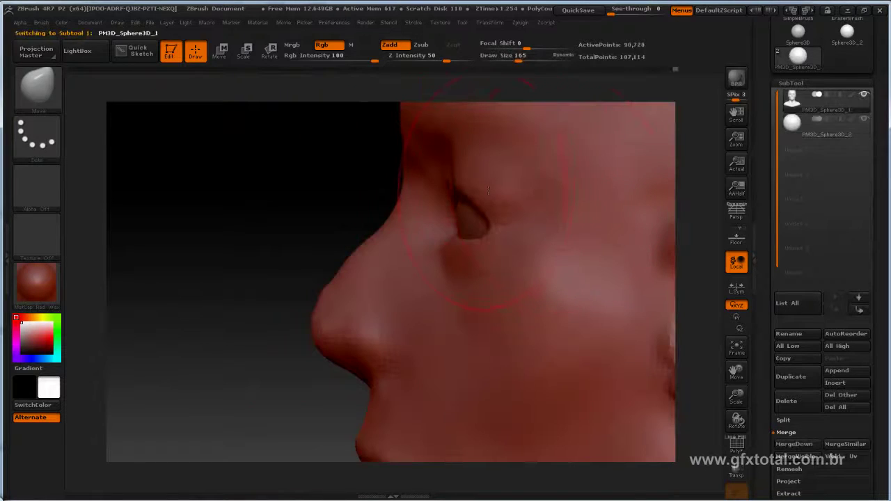
key("space")
left_click_drag(488, 190, 476, 187)
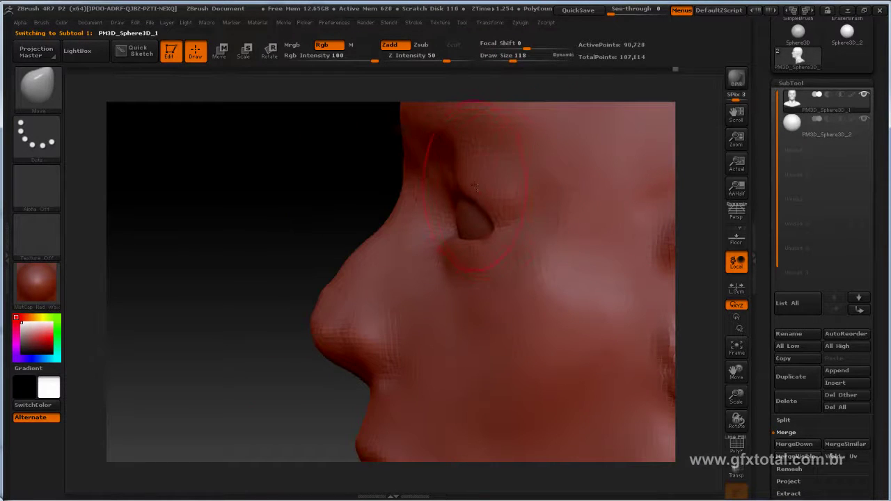
key("space")
mouse_move(502, 232)
left_mouse_down()
mouse_move(471, 255)
mouse_move(491, 248)
left_mouse_up()
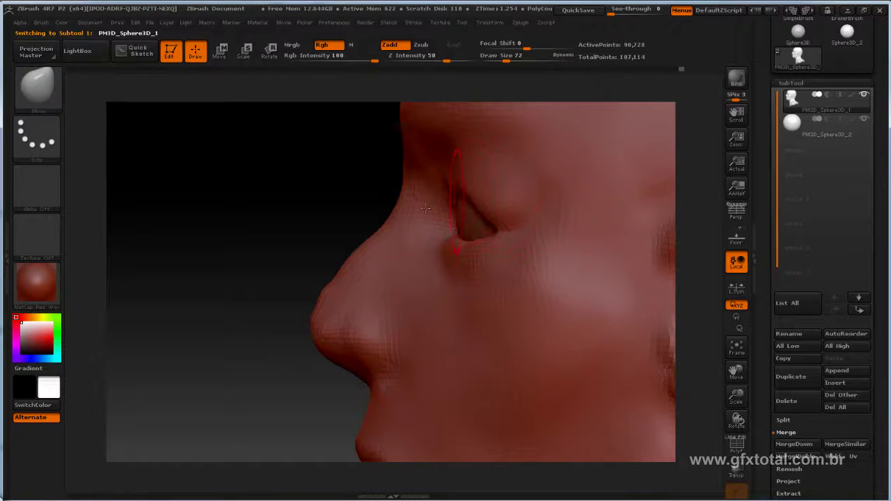
mouse_move(308, 199)
left_mouse_down()
mouse_move(174, 225)
mouse_move(292, 209)
left_mouse_up()
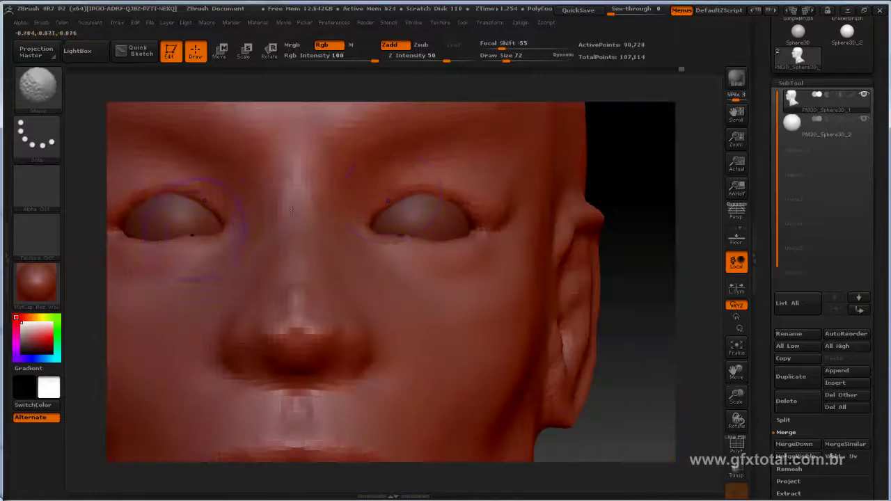
key("b")
key("m")
key("v")
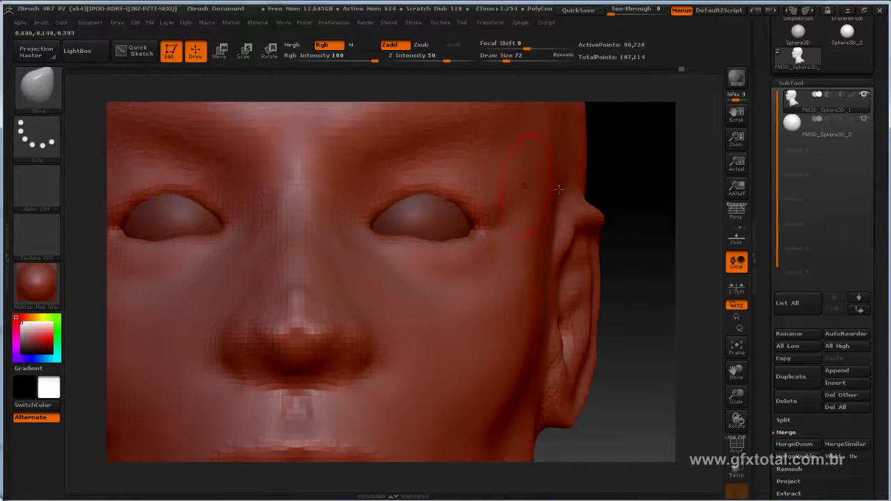
mouse_move(560, 189)
left_mouse_down("alt")
mouse_move(638, 256)
mouse_move(647, 310)
mouse_move(629, 288)
left_mouse_up("alt")
- Build up the cheek below the eye with ClayBuildup at Z Intensity 10, then smooth it
left_click(39, 87)
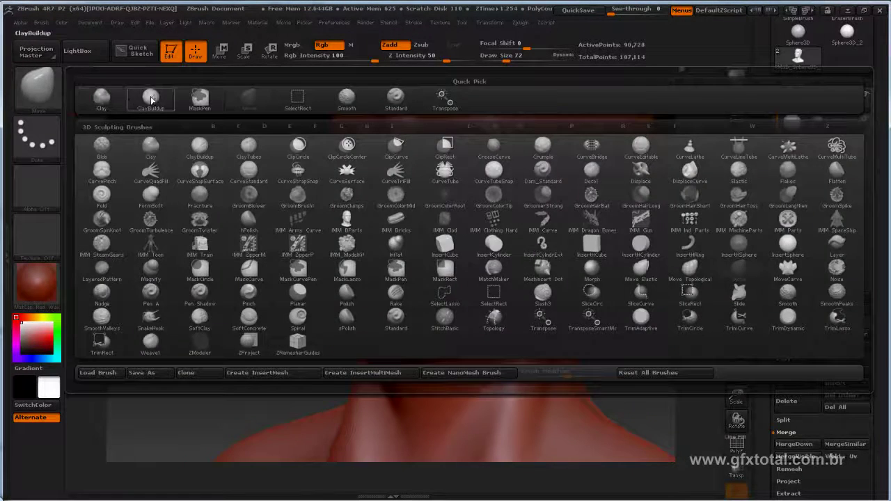
left_click(151, 101)
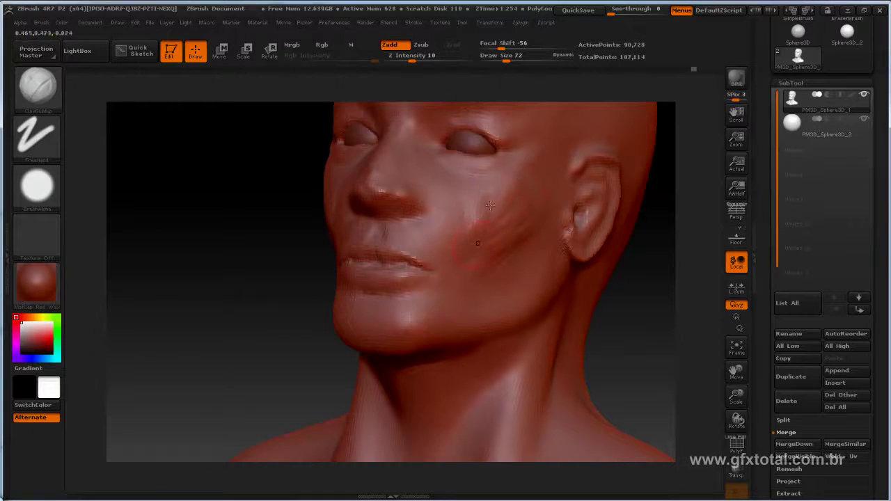
key("shift")
mouse_move(686, 333)
left_mouse_down()
mouse_move(668, 341)
mouse_move(692, 344)
left_mouse_up()
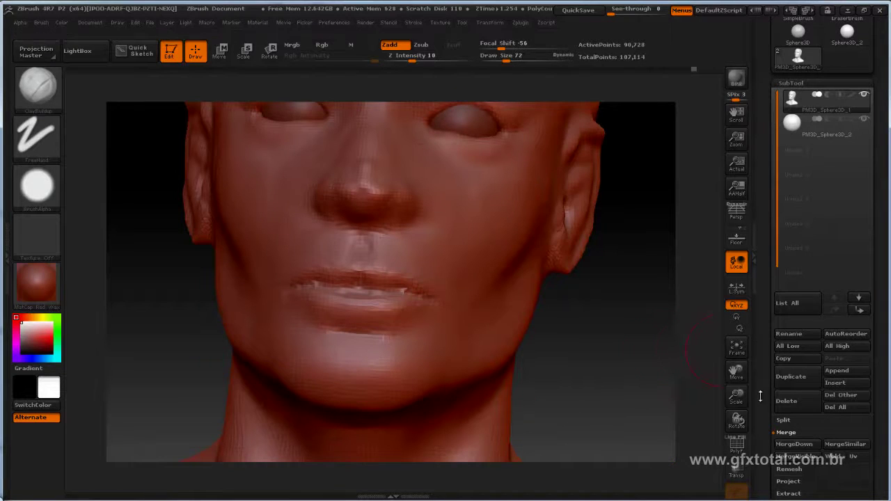
scroll(822, 390, "down", 5)
- Turn off Smt and divide the head once to SDiv 2, then zoom in on the mouth
left_click(790, 205)
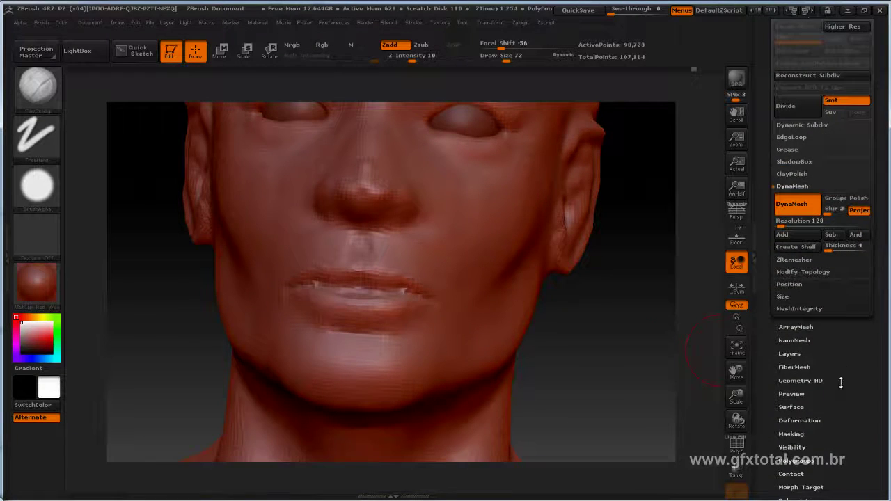
scroll(824, 208, "up", 3)
left_click(842, 189)
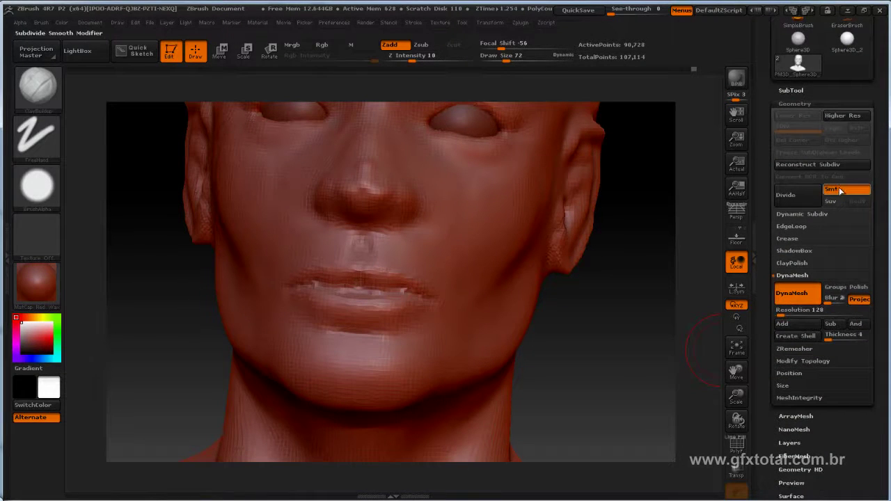
left_click(813, 198)
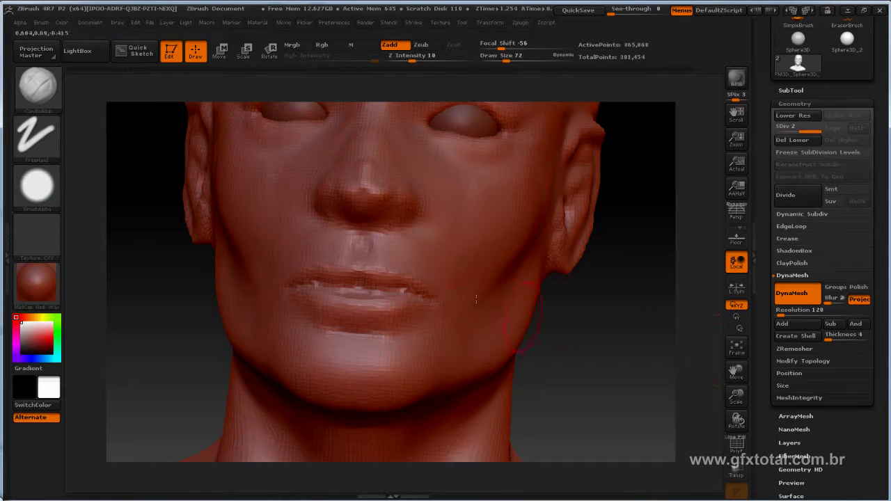
mouse_move(457, 198)
left_mouse_down()
mouse_move(454, 245)
mouse_move(505, 282)
left_mouse_up()
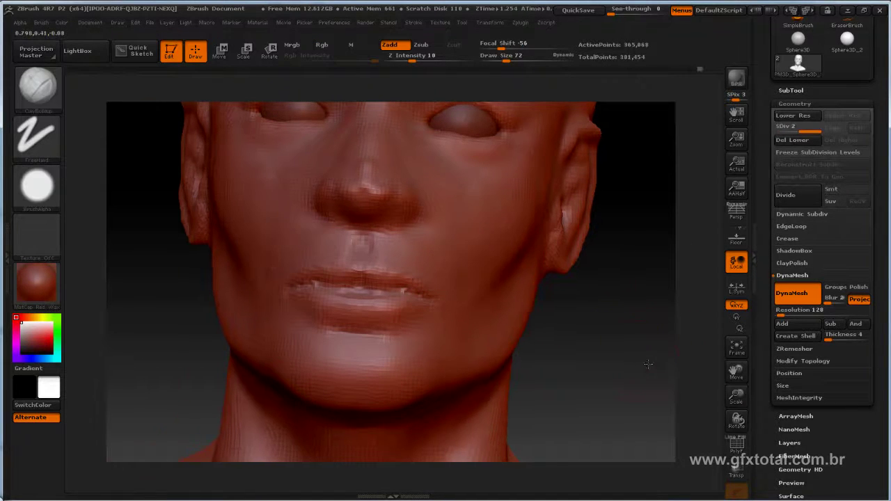
left_click_drag(627, 344, 610, 301, "alt")
- Shrink the brush to 68, then build up and smooth the lower lip and mouth corner
key("space")
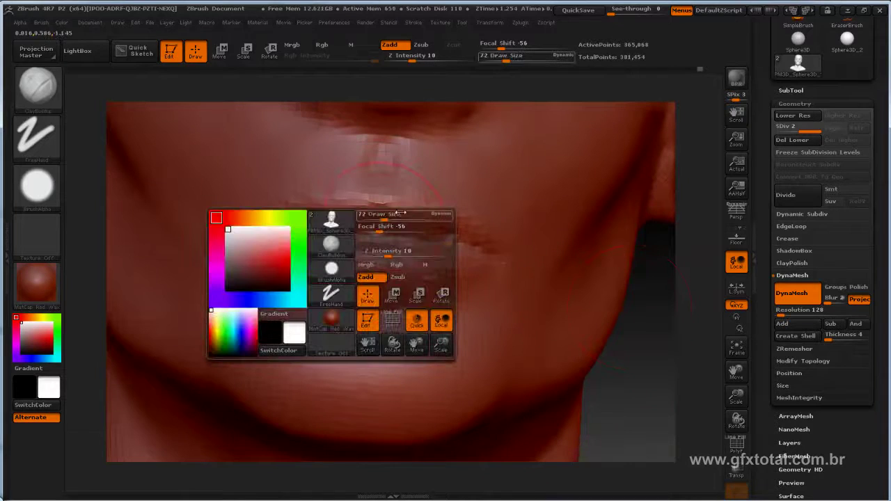
left_click_drag(402, 215, 387, 214)
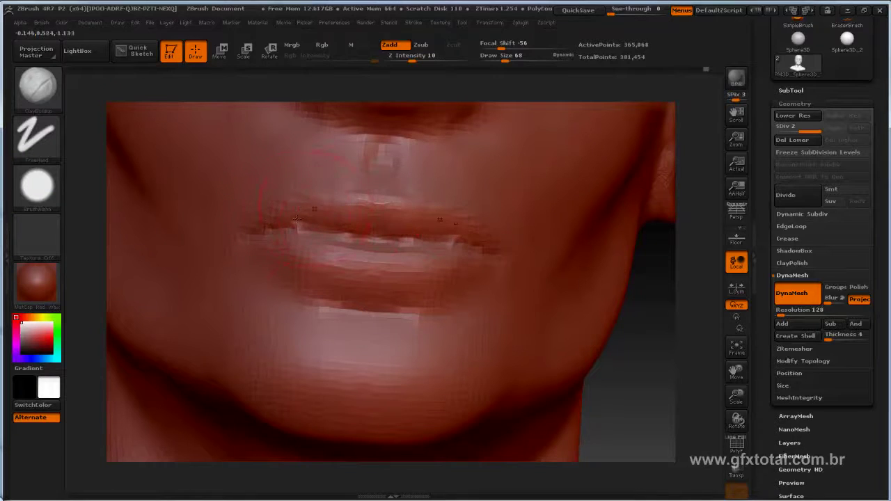
left_click_drag(340, 248, 408, 255)
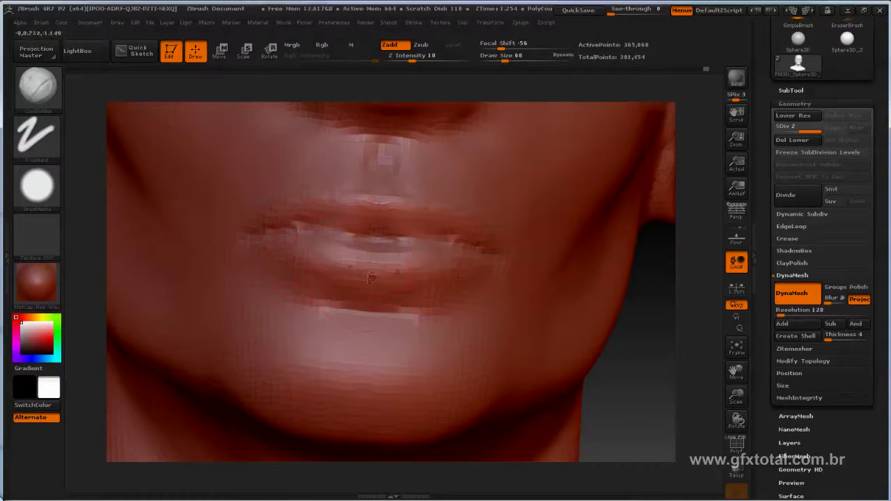
key("g")
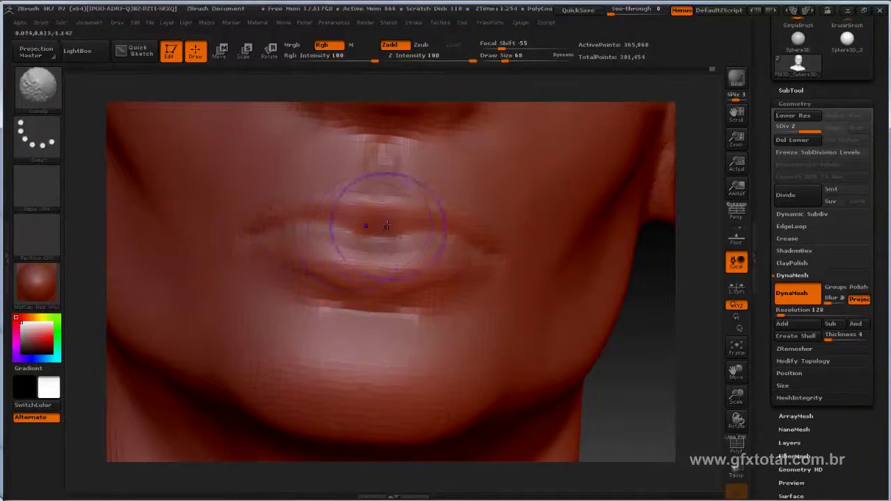
key("b")
key("c")
key("b")
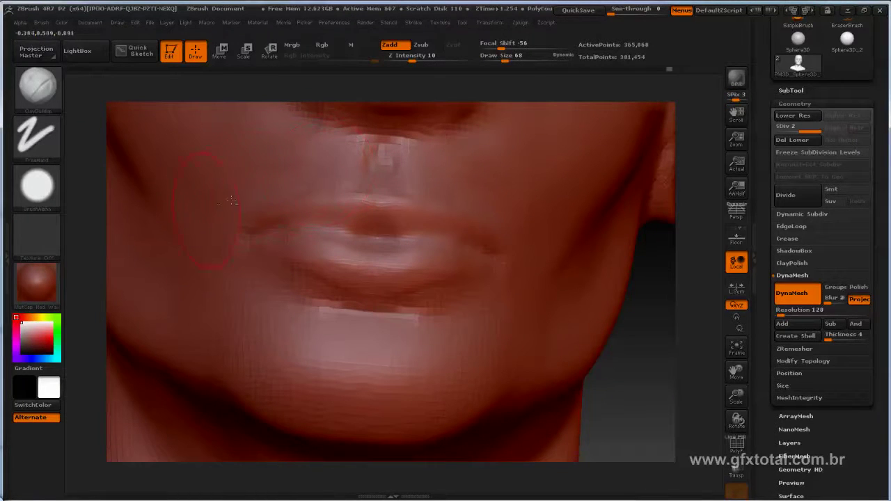
left_click_drag(267, 189, 258, 223)
- Set Draw Size to 37 and angle the view onto the nose
key("space")
left_click_drag(366, 149, 381, 154)
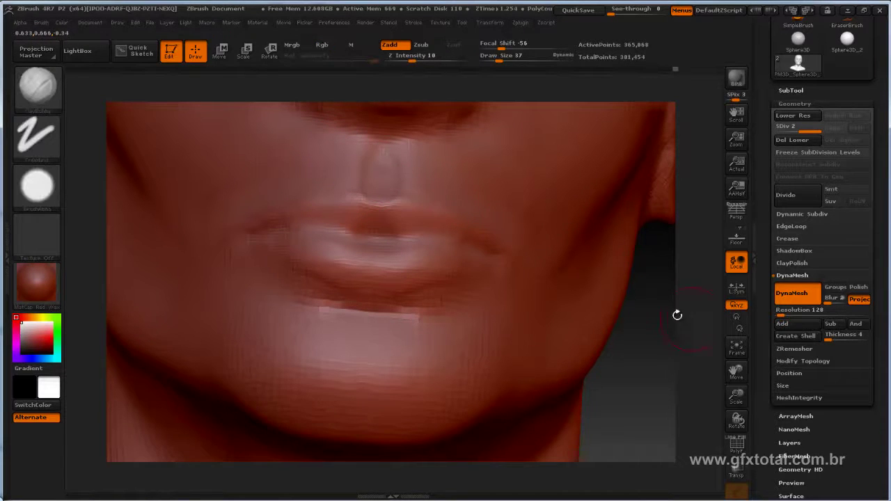
mouse_move(676, 313)
left_mouse_down()
mouse_move(627, 399)
mouse_move(574, 359)
left_mouse_up()
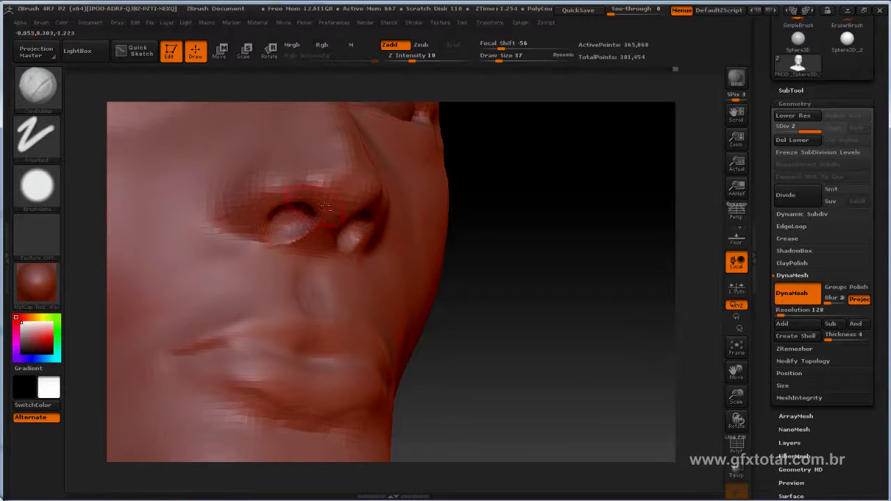
- Reshape the left nostril, then deepen and smooth the crease beside the nose wing
left_click_drag(342, 205, 315, 233)
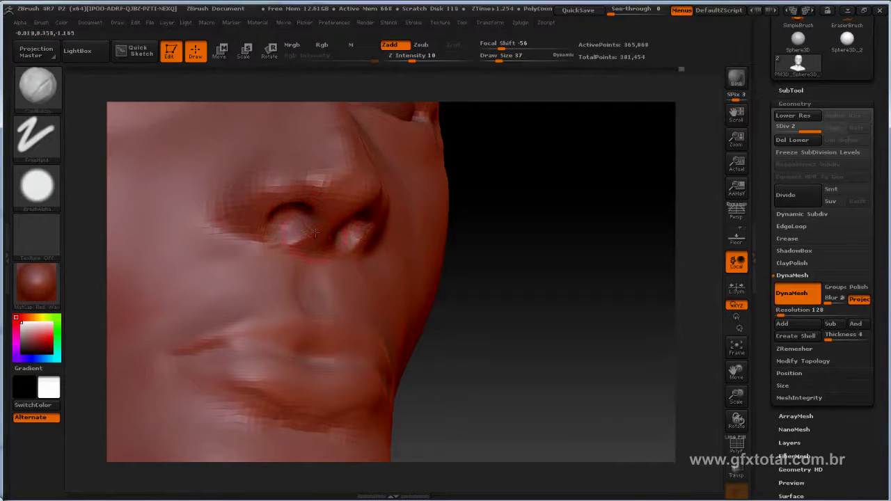
mouse_move(486, 152)
left_mouse_down()
mouse_move(548, 189)
mouse_move(307, 258)
left_mouse_up()
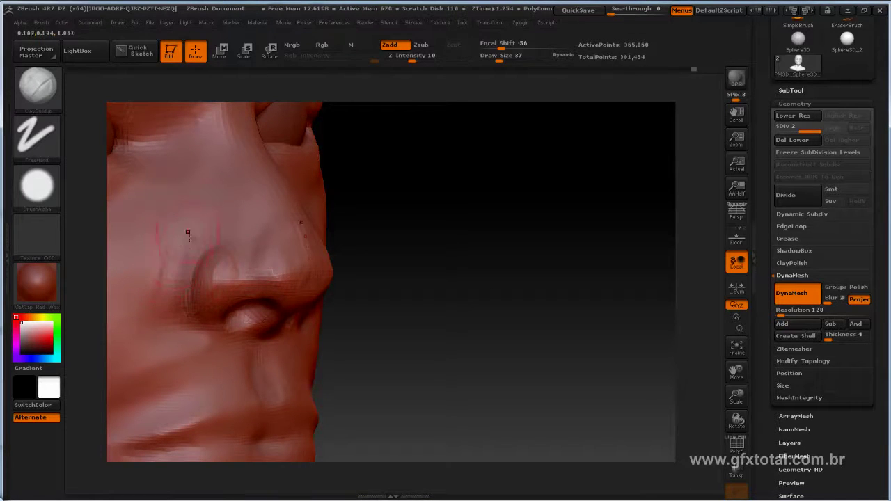
left_click_drag(180, 250, 161, 298)
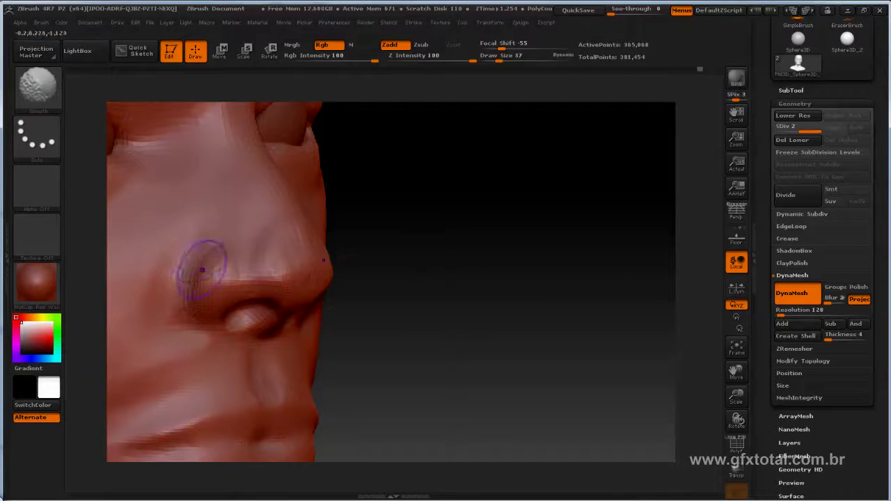
mouse_move(195, 259)
left_mouse_down("shift")
mouse_move(223, 266)
mouse_move(260, 236)
left_mouse_up("shift")
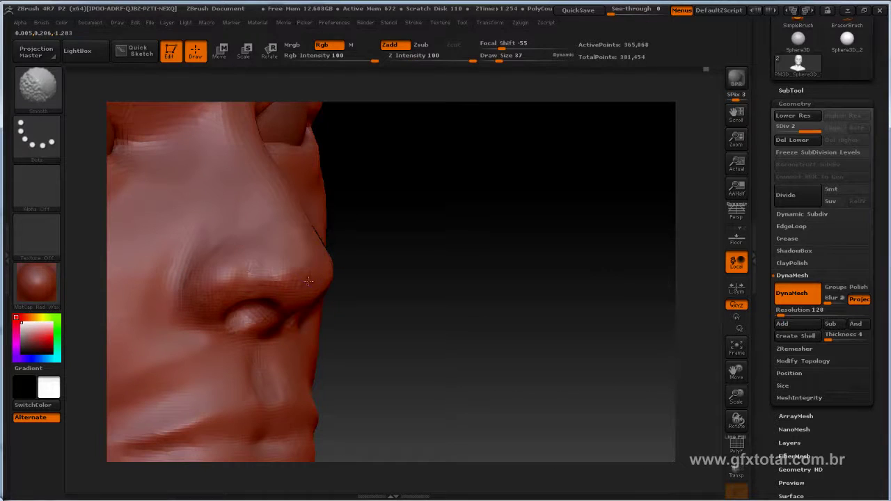
mouse_move(406, 207)
left_mouse_down()
mouse_move(518, 223)
mouse_move(329, 229)
mouse_move(340, 229)
left_mouse_up()
key("space")
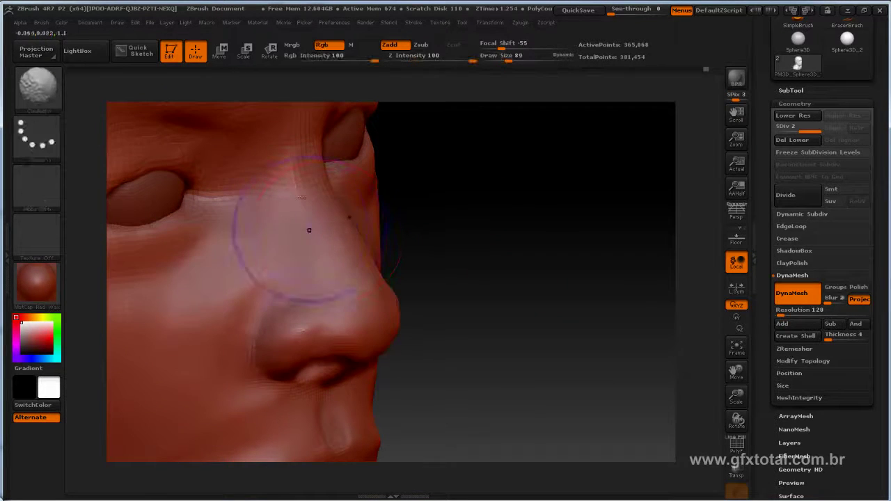
- At Draw Size 42, sculpt a diagonal crease under the left eye, then soften it
mouse_move(256, 288)
left_mouse_down("alt")
mouse_move(508, 276)
mouse_move(215, 303)
left_mouse_up("alt")
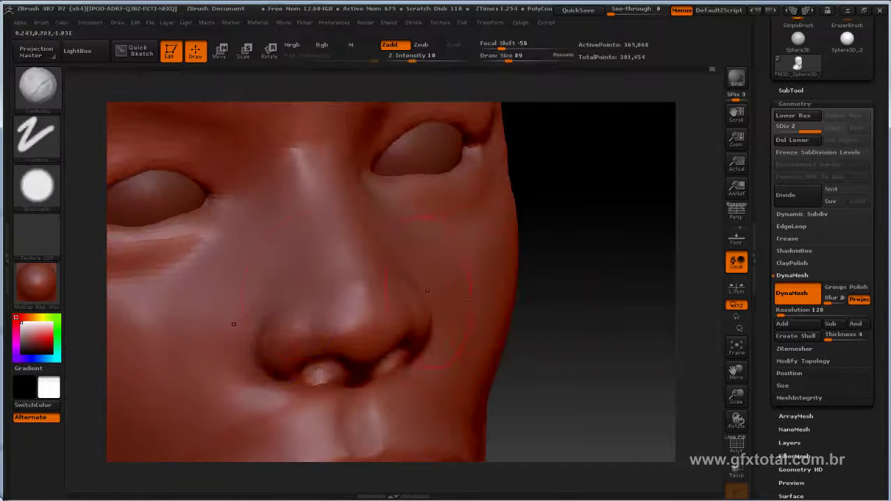
left_click_drag(623, 283, 250, 231, "alt")
key("space")
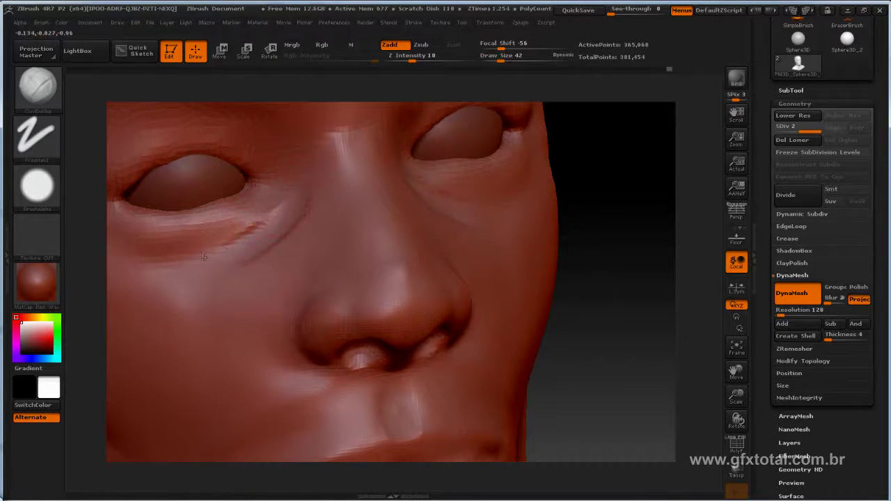
mouse_move(293, 212)
left_mouse_down()
mouse_move(209, 240)
mouse_move(261, 223)
mouse_move(250, 180)
left_mouse_up()
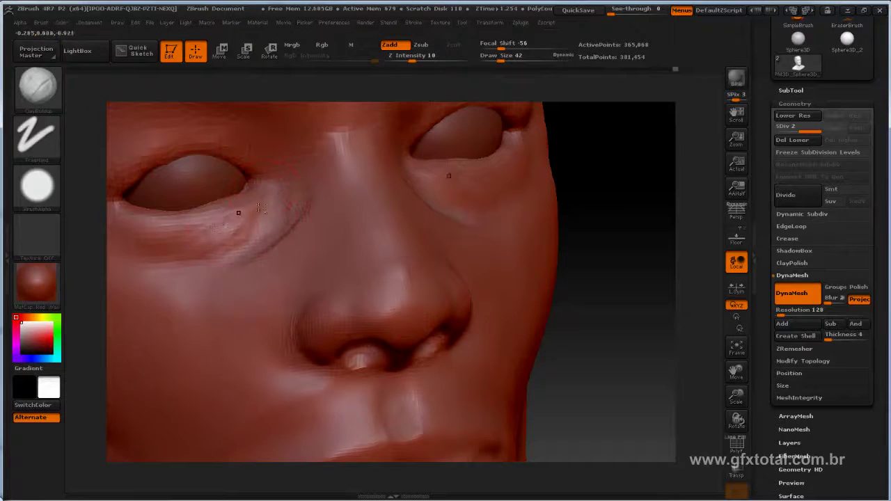
mouse_move(239, 205)
left_mouse_down("shift")
mouse_move(223, 241)
mouse_move(173, 256)
left_mouse_up("shift")
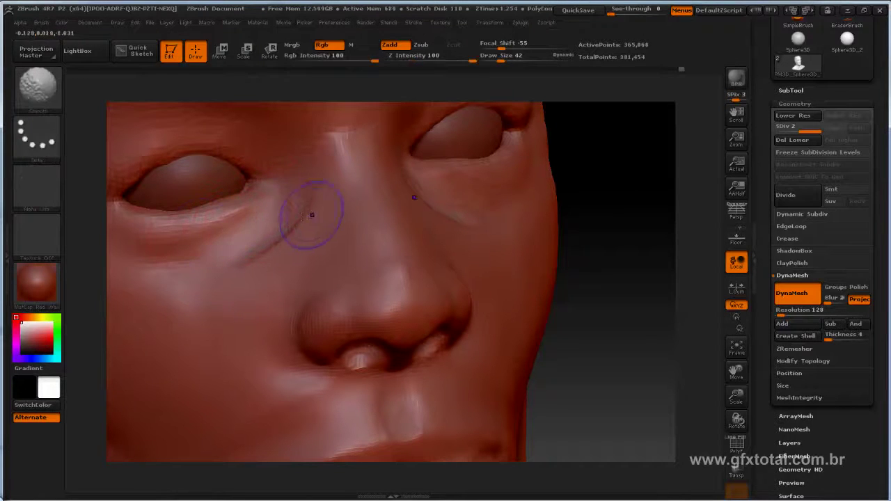
left_click_drag(308, 215, 243, 280, "shift")
mouse_move(679, 253)
left_mouse_down()
mouse_move(697, 251)
mouse_move(678, 271)
mouse_move(623, 232)
mouse_move(670, 224)
left_mouse_up()
mouse_move(690, 185)
left_mouse_down()
mouse_move(690, 135)
mouse_move(477, 209)
left_mouse_up()
- Select the Move brush and raise Draw Size to 197
left_click(37, 85)
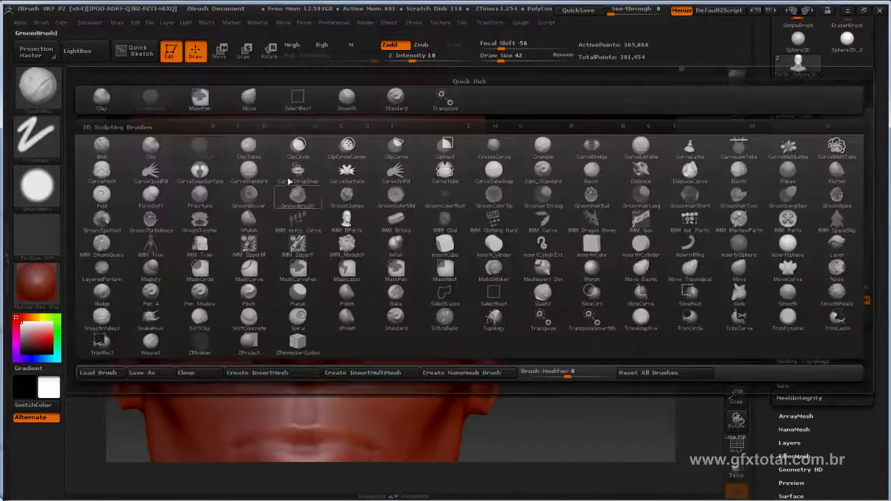
left_click(301, 106)
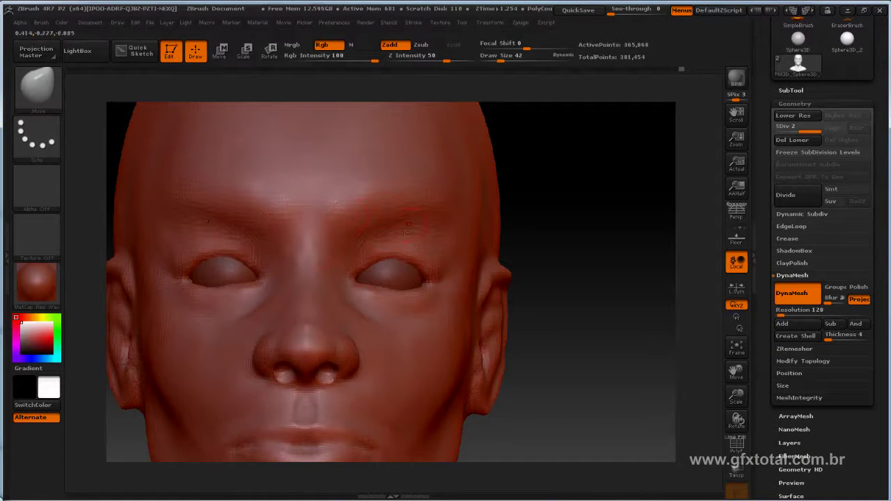
key("space")
left_click_drag(436, 209, 460, 208)
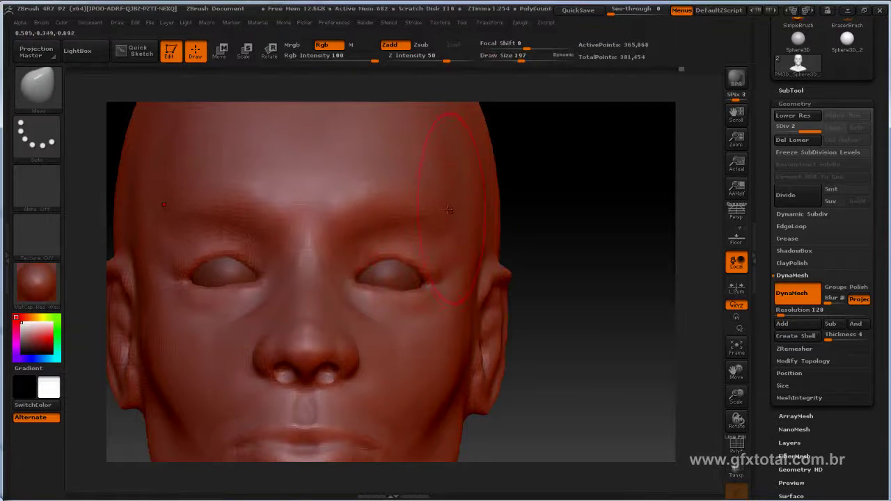
- Rotate the head through right profile and front views to centre on the ear
left_click_drag(502, 208, 448, 205)
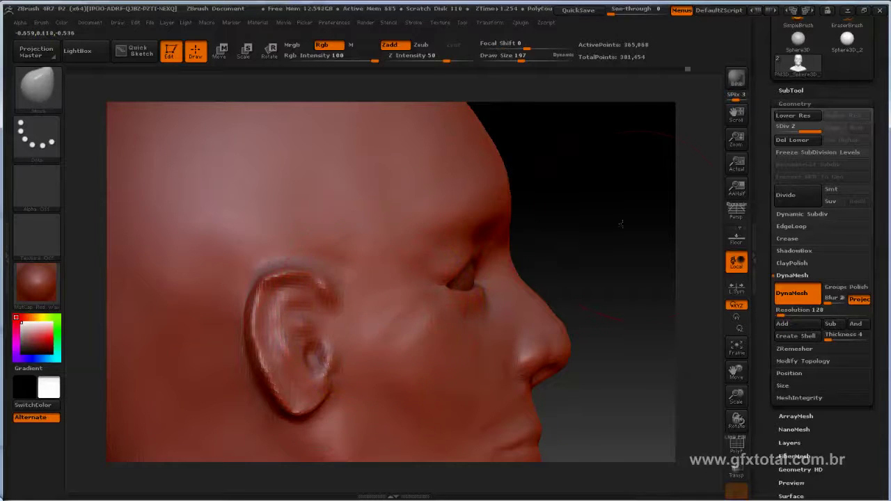
mouse_move(617, 205)
left_mouse_down()
mouse_move(253, 248)
mouse_move(122, 200)
mouse_move(509, 229)
mouse_move(588, 245)
mouse_move(659, 202)
left_mouse_up()
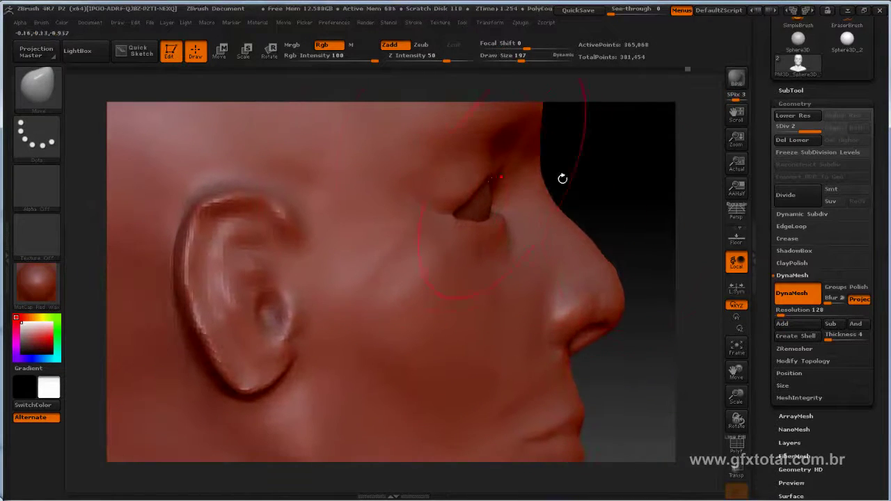
left_click_drag(563, 177, 606, 183)
left_click(49, 97)
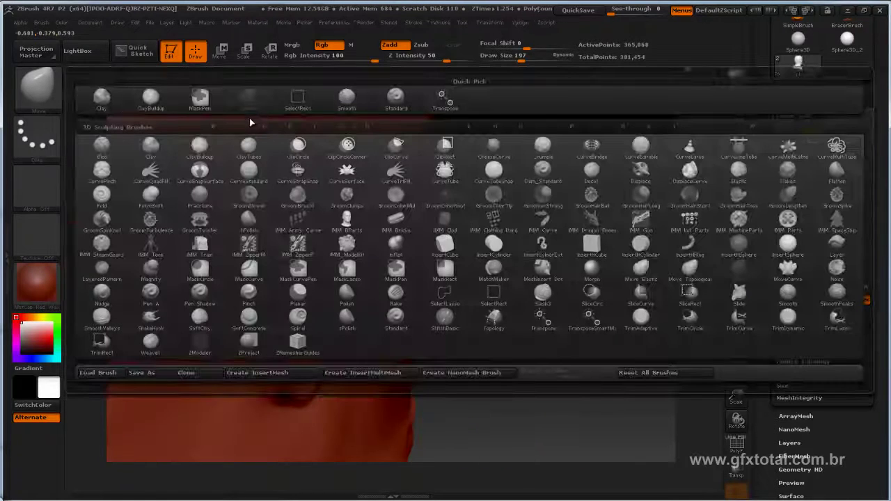
- Choose the Standard brush and set Draw Size to 30
left_click(395, 102)
left_click_drag(571, 229, 603, 243)
key("space")
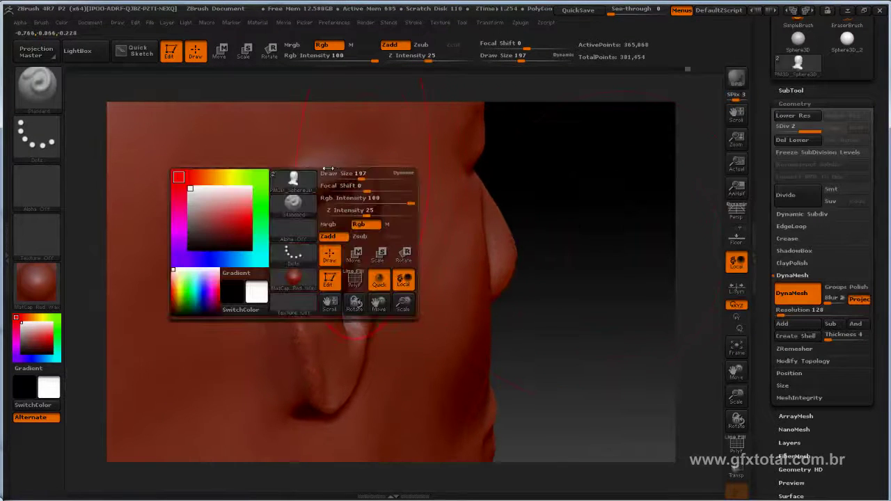
mouse_move(322, 174)
left_mouse_down()
mouse_move(364, 186)
mouse_move(300, 259)
mouse_move(296, 317)
mouse_move(334, 411)
left_mouse_up()
key("space")
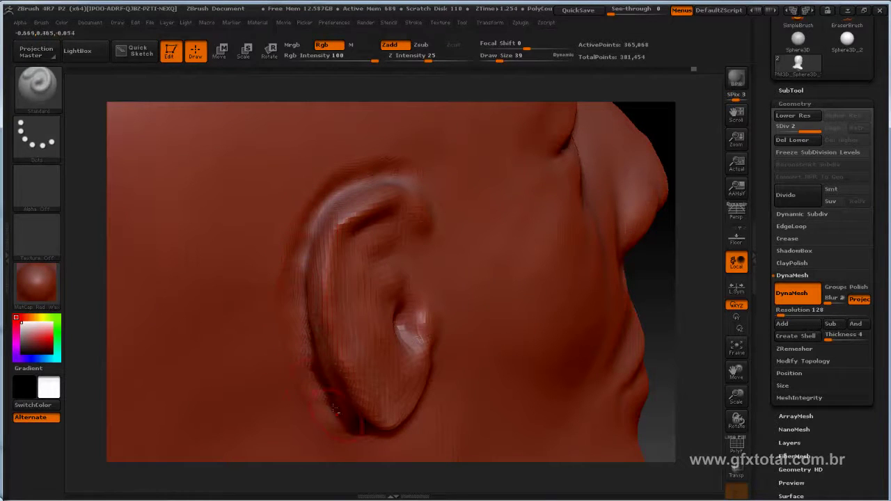
- Sculpt and smooth the ear rim from its lower to upper edge, viewed side-on
mouse_move(679, 288)
left_mouse_down()
mouse_move(629, 205)
mouse_move(613, 230)
left_mouse_up()
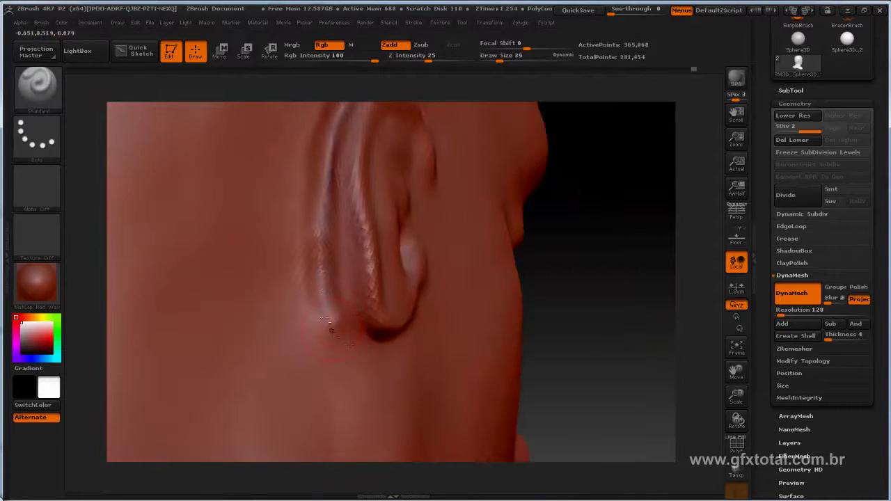
mouse_move(353, 338)
left_mouse_down("shift")
mouse_move(331, 275)
mouse_move(341, 163)
left_mouse_up("shift")
left_click_drag(557, 230, 365, 239)
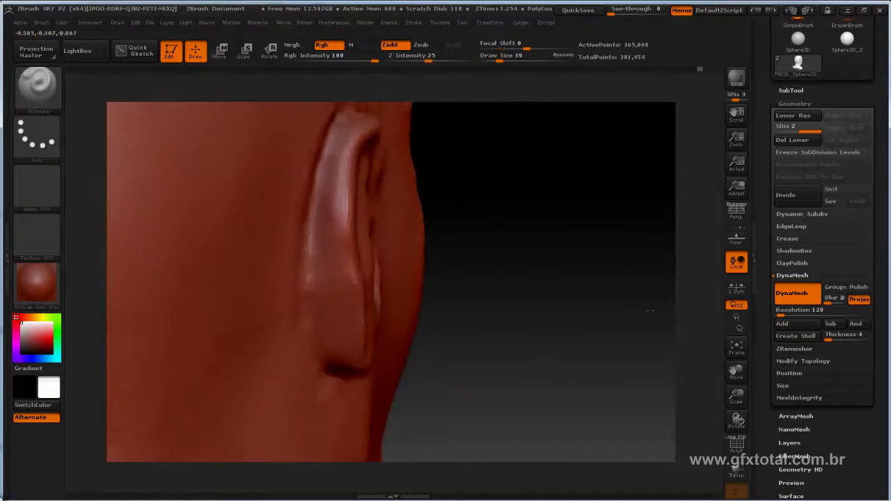
key("shift")
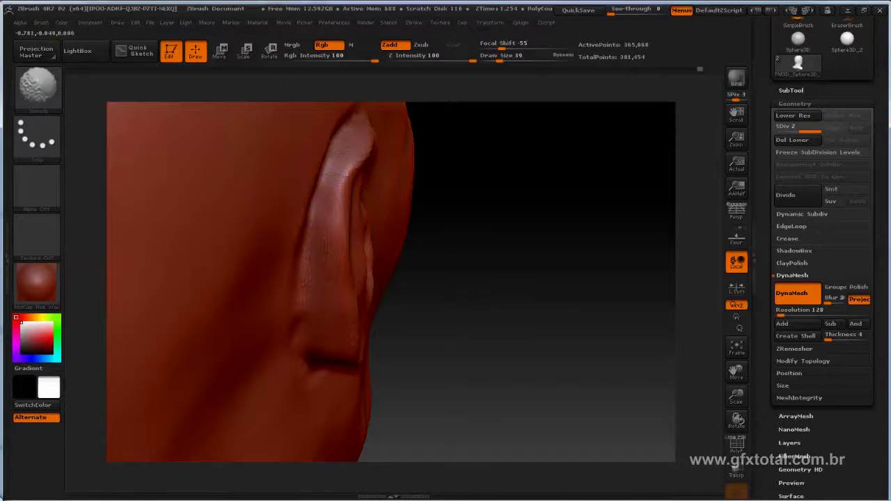
left_click_drag(529, 225, 346, 215)
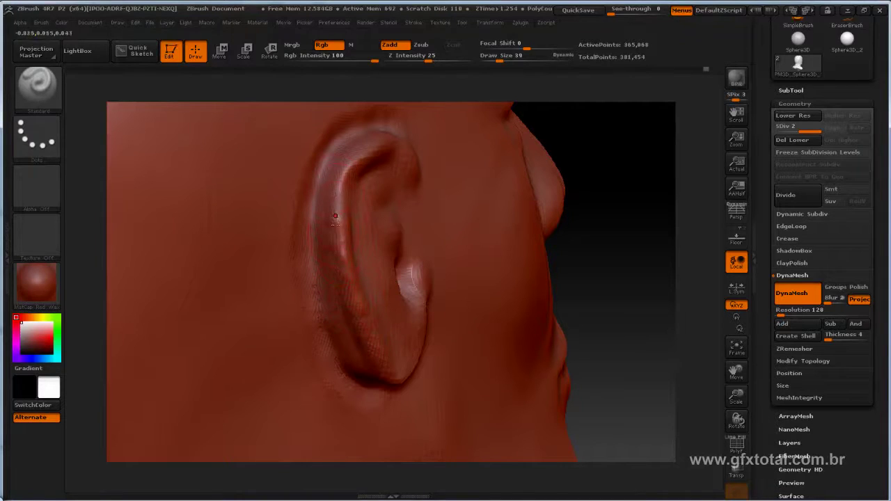
key("shift")
left_click_drag(636, 223, 381, 212)
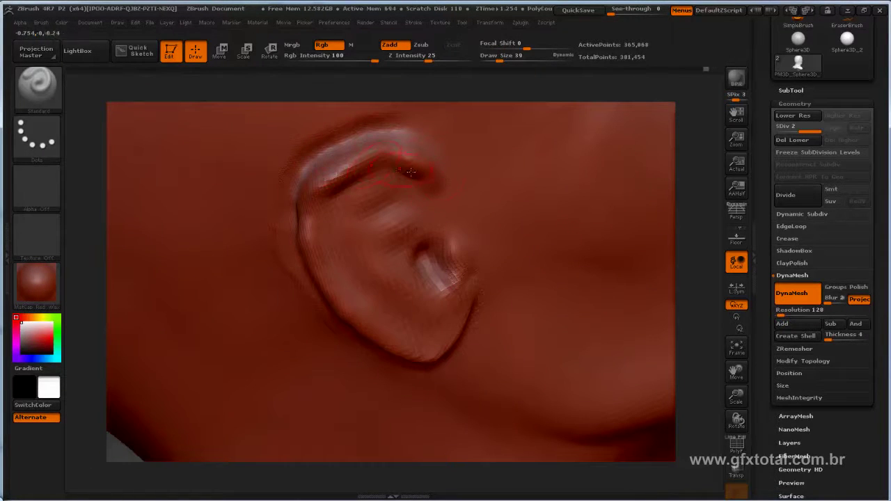
mouse_move(394, 166)
left_mouse_down("shift")
mouse_move(326, 190)
mouse_move(311, 210)
left_mouse_up("shift")
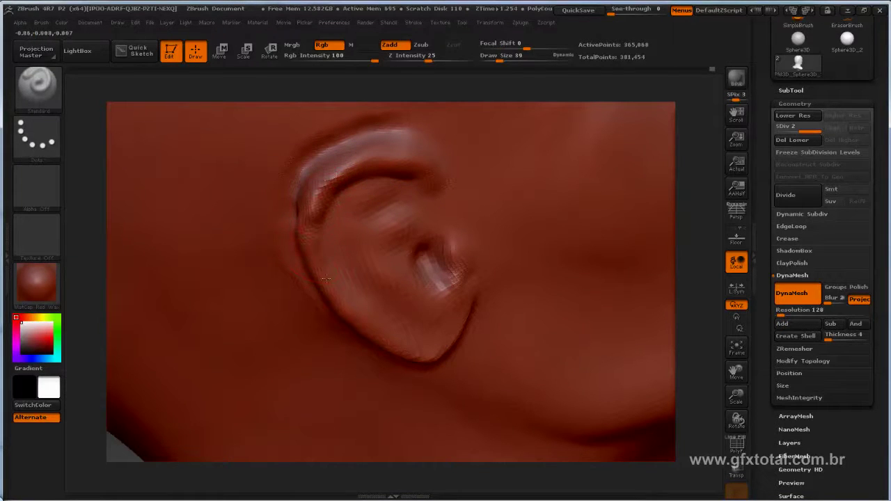
key("shift")
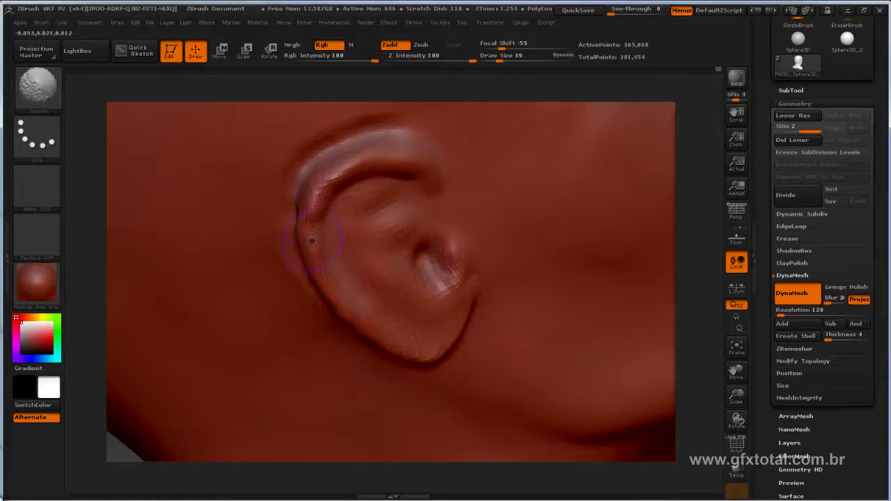
left_click_drag(331, 205, 310, 213, "shift")
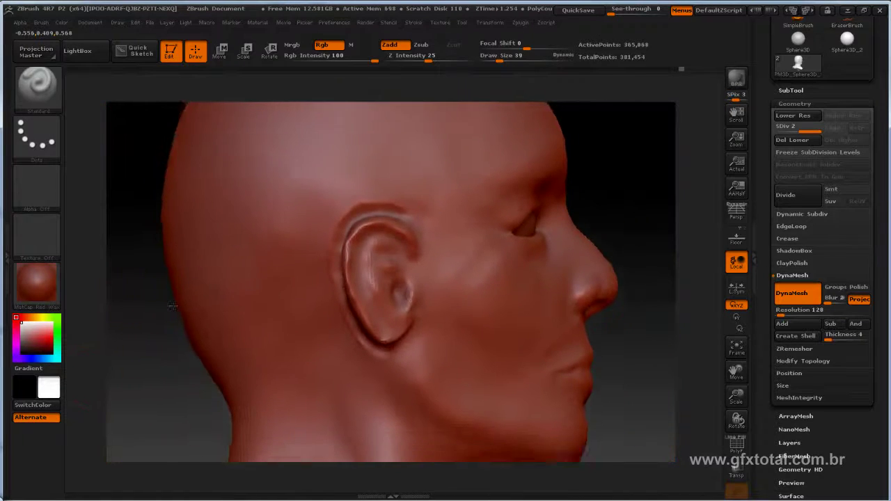
- Push the ear's outer contour and lobe with a size-155 Move brush, then shrink the brush
left_click(37, 87)
left_click(248, 98)
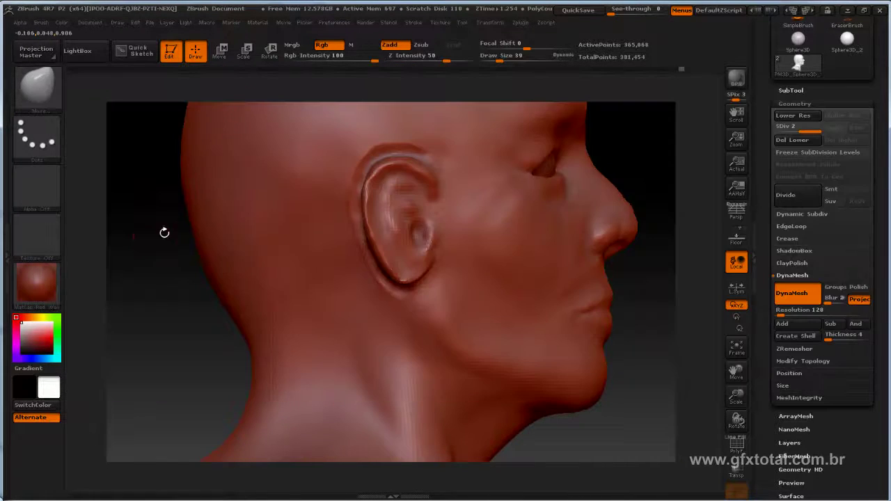
key("space")
left_click_drag(407, 209, 428, 209)
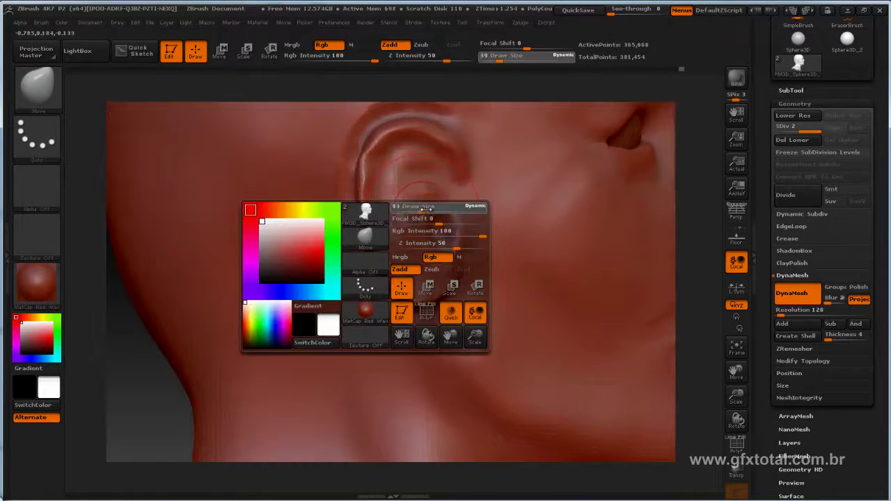
mouse_move(390, 237)
left_mouse_down()
mouse_move(400, 241)
mouse_move(411, 223)
left_mouse_up()
key("space")
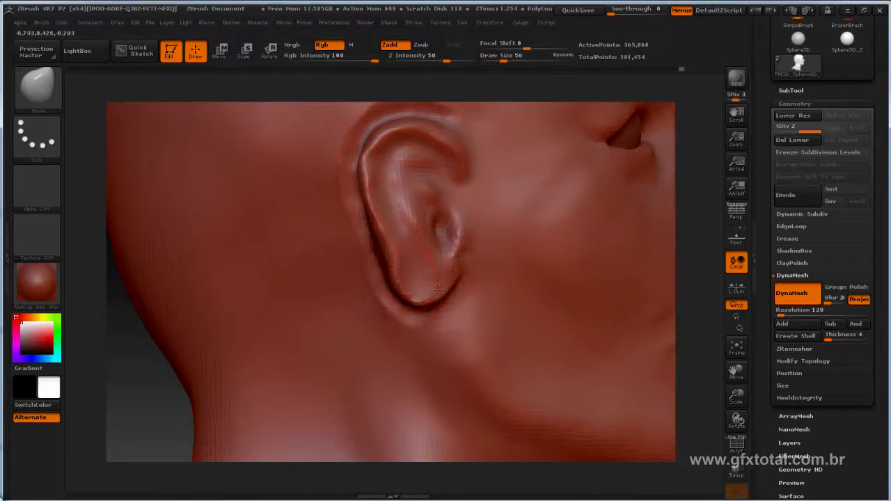
- Smooth the inner ear folds
key("b")
key("s")
key("t")
mouse_move(418, 264)
left_mouse_down("shift")
mouse_move(408, 156)
mouse_move(374, 184)
mouse_move(438, 202)
left_mouse_up("shift")
- Switch back to the Move brush (B, M, V) and turn the head toward the ear
key("b")
key("m")
key("v")
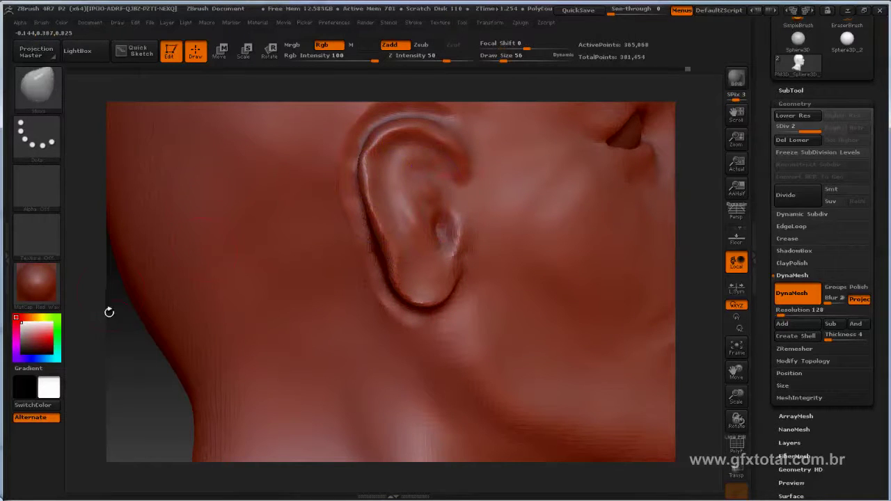
left_click_drag(109, 312, 161, 328)
- Sharpen the upper ear rim with the Standard brush at Draw Size 35
left_click(38, 84)
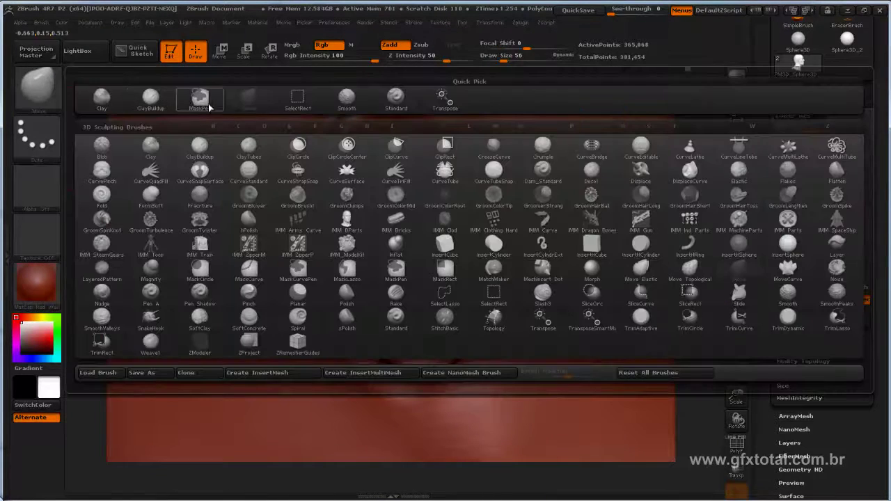
left_click(397, 98)
key("space")
mouse_move(420, 175)
left_mouse_down()
mouse_move(412, 177)
mouse_move(403, 303)
left_mouse_up()
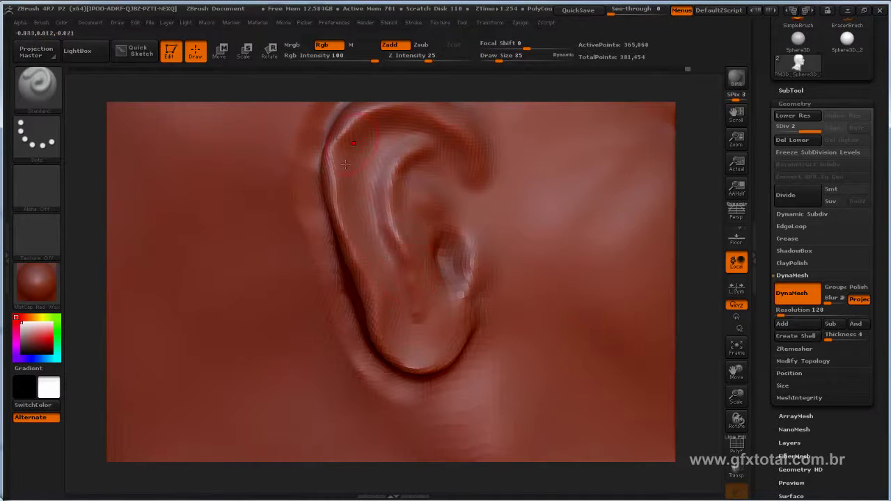
mouse_move(452, 132)
left_mouse_down()
mouse_move(404, 112)
mouse_move(390, 139)
mouse_move(375, 253)
left_mouse_up()
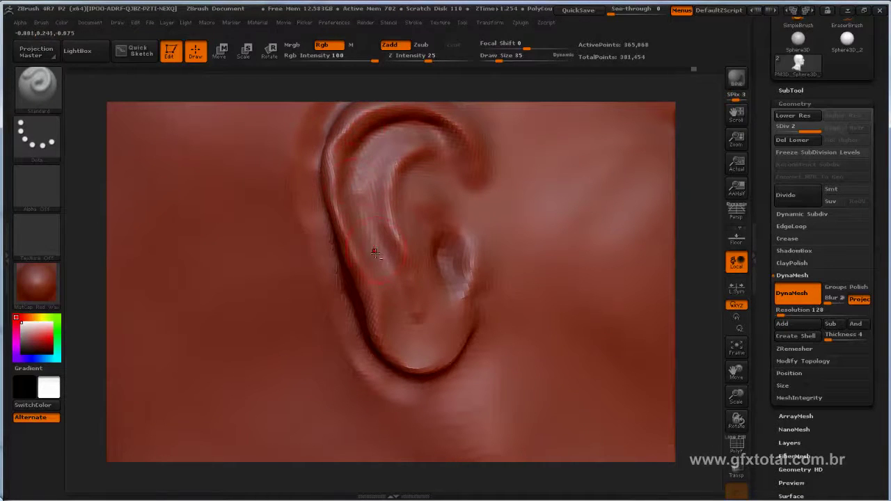
mouse_move(384, 183)
left_mouse_down()
mouse_move(460, 230)
mouse_move(480, 219)
mouse_move(468, 265)
mouse_move(456, 230)
mouse_move(460, 268)
mouse_move(447, 227)
left_mouse_up()
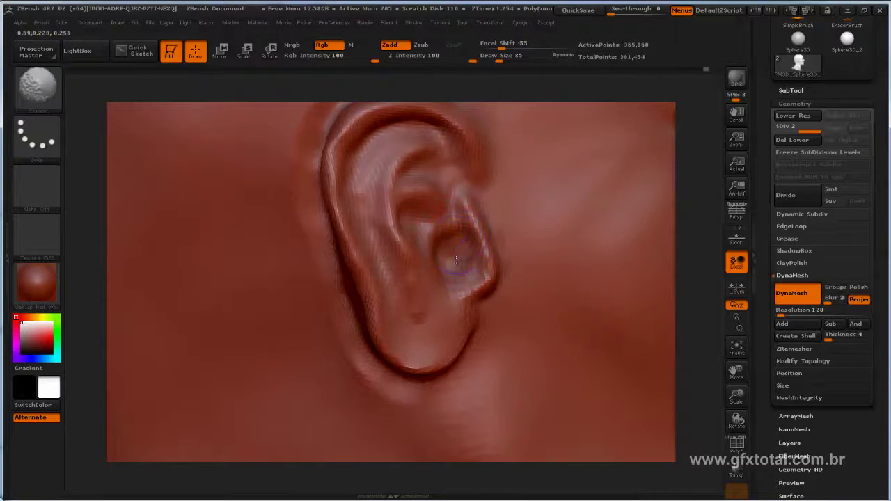
- Smooth the antitragus, concha, inner ridge and upper rim, then turn the ear forward
mouse_move(468, 284)
left_mouse_down("shift")
mouse_move(388, 328)
mouse_move(434, 284)
mouse_move(402, 243)
left_mouse_up("shift")
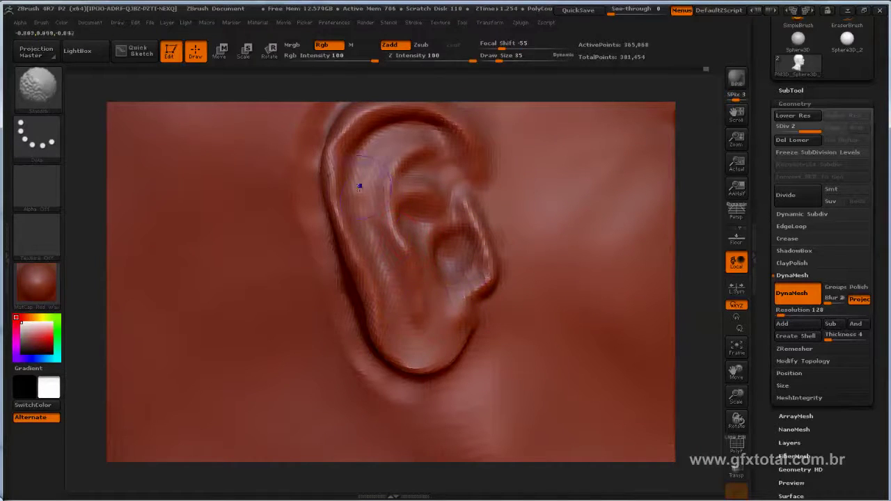
left_click_drag(408, 199, 401, 243, "shift")
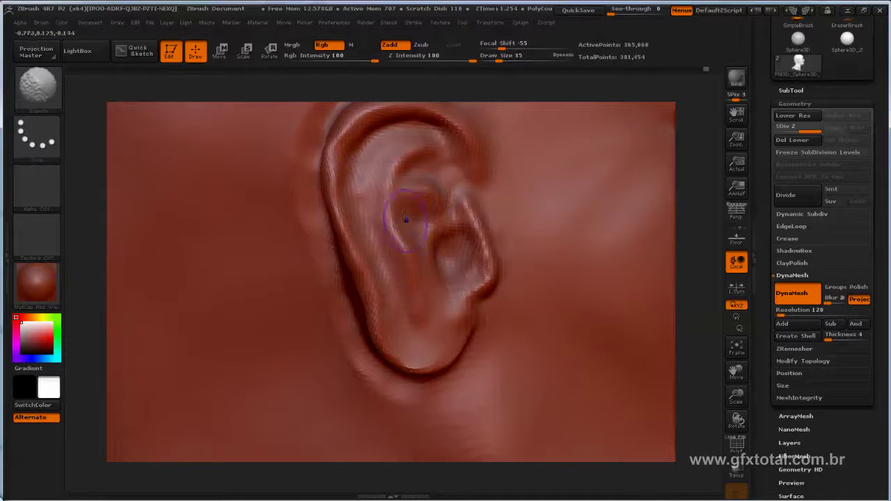
mouse_move(412, 280)
left_mouse_down("shift")
mouse_move(342, 179)
mouse_move(374, 268)
left_mouse_up("shift")
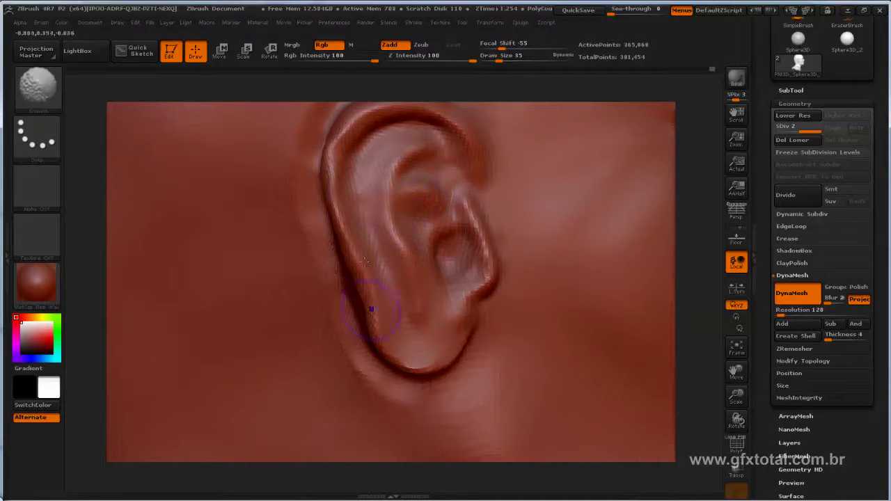
left_click_drag(371, 309, 344, 150, "shift")
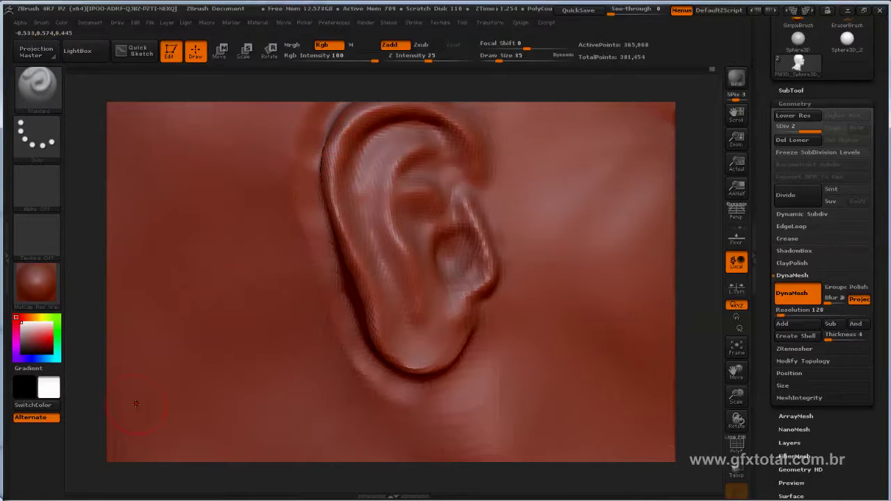
mouse_move(702, 346)
left_mouse_down()
mouse_move(667, 360)
mouse_move(337, 358)
left_mouse_up()
mouse_move(282, 366)
left_mouse_down()
mouse_move(269, 380)
mouse_move(293, 360)
mouse_move(276, 364)
left_mouse_up()
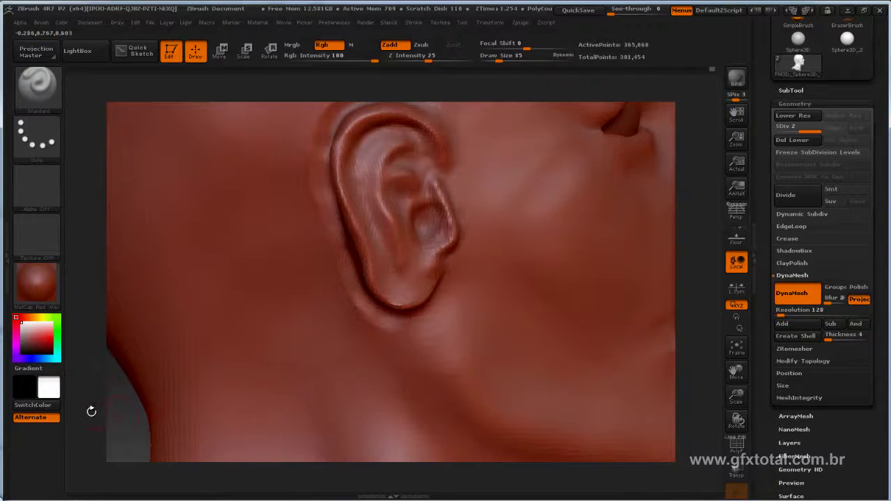
- Check the face from the front and below, softening the surface around the nostrils
left_click_drag(126, 412, 130, 269)
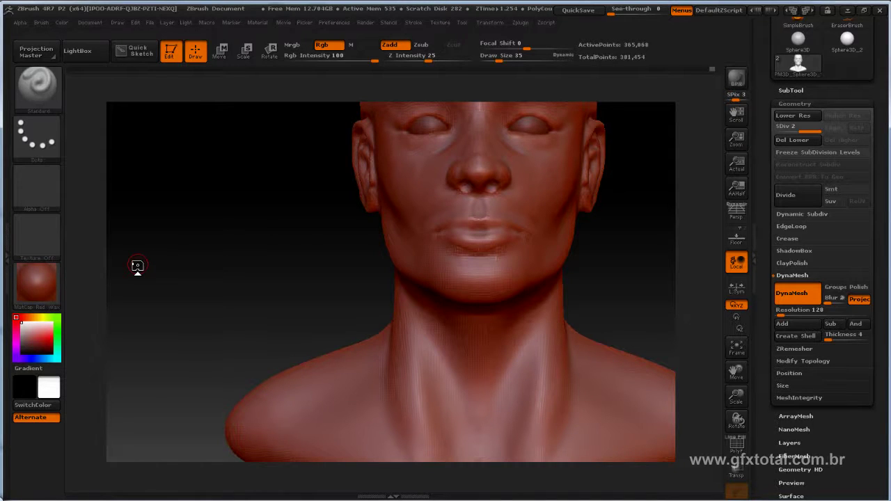
mouse_move(279, 249)
left_mouse_down()
mouse_move(255, 273)
mouse_move(265, 239)
mouse_move(263, 339)
left_mouse_up()
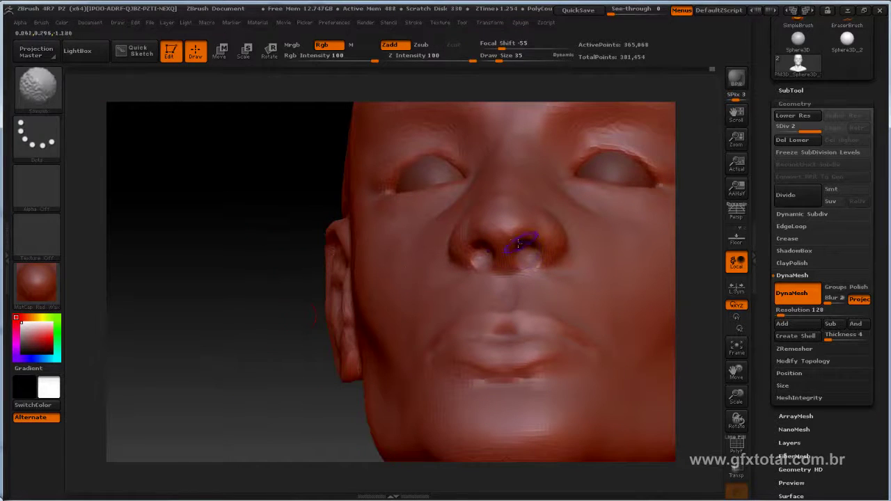
left_click_drag(514, 259, 511, 249, "shift")
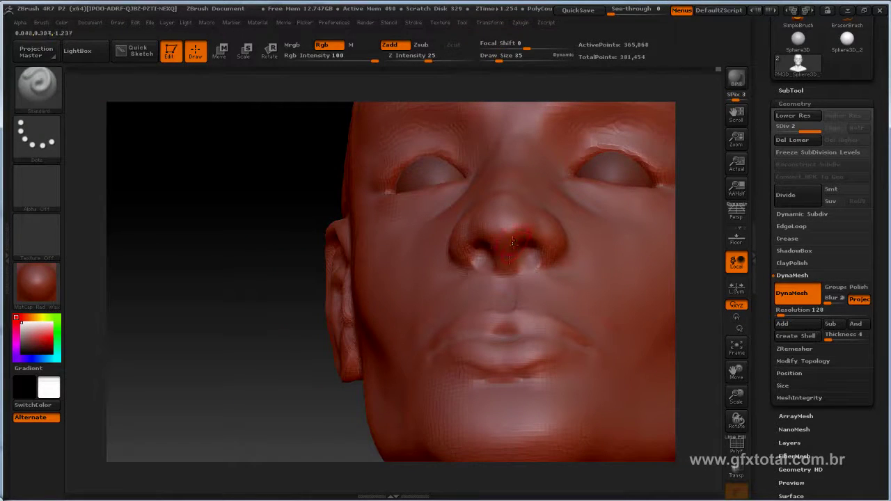
mouse_move(293, 273)
left_mouse_down()
mouse_move(243, 328)
mouse_move(521, 202)
mouse_move(132, 222)
left_mouse_up()
- Pick the Pinch brush from the library's P group, then reopen the brush library
left_click(36, 86)
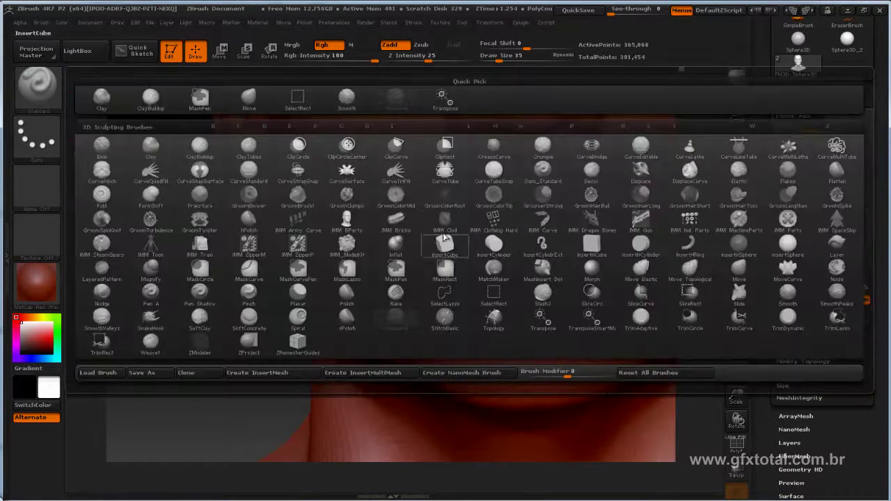
key("p")
left_click(296, 293)
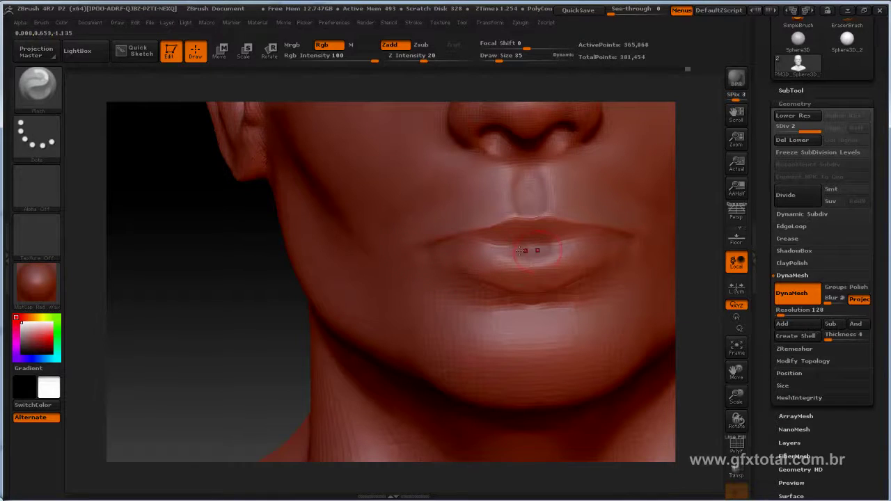
left_click(37, 87)
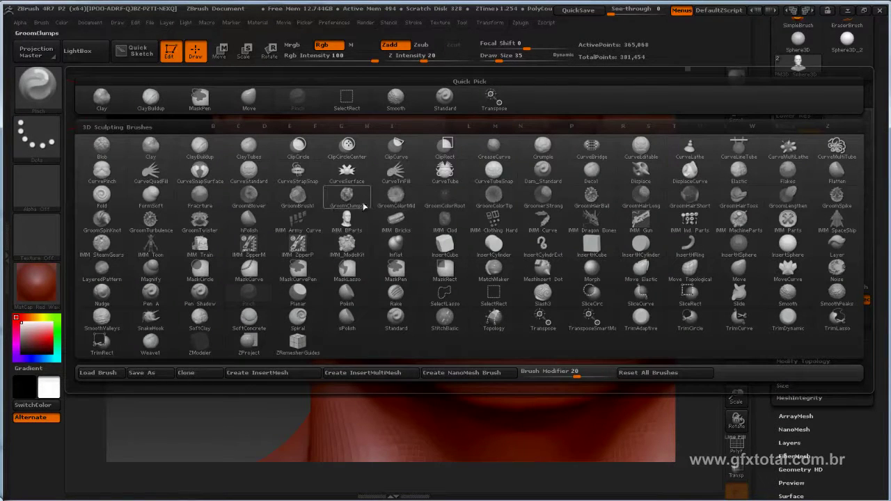
- With Dam_Standard, carve deeper mouth-corner creases, soften them, and check the profile
key("d")
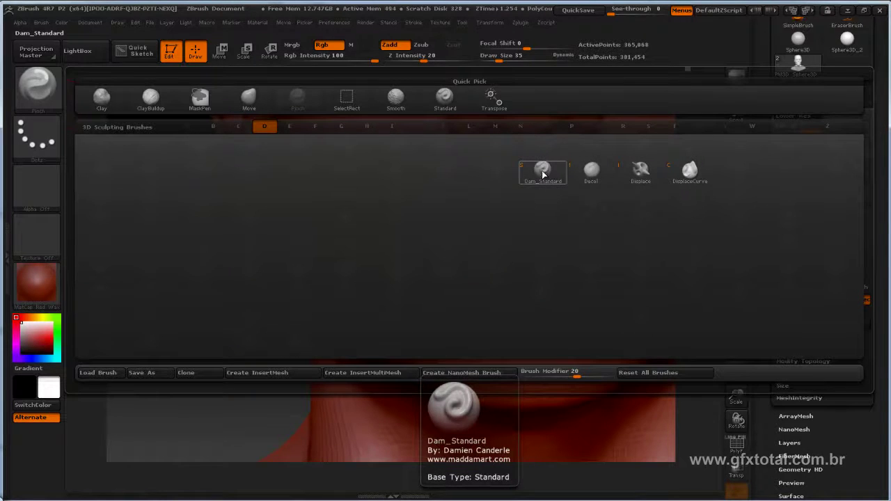
left_click(543, 174)
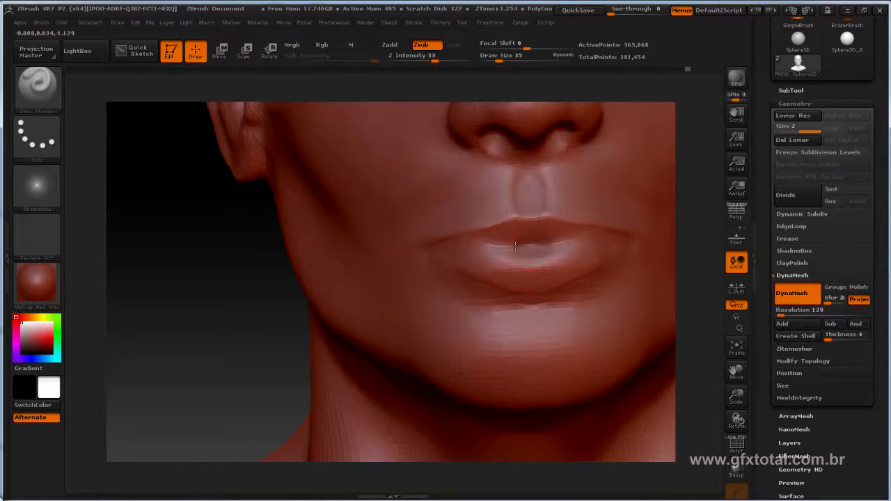
left_click_drag(478, 243, 438, 247)
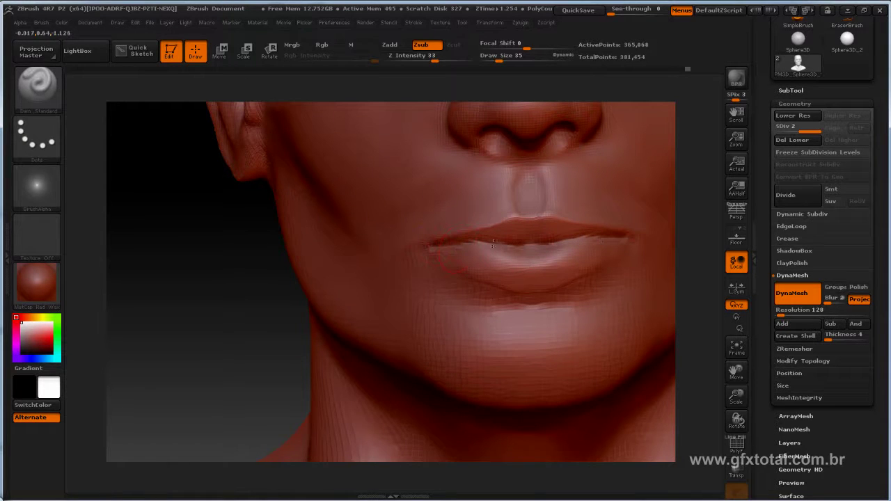
left_click_drag(493, 243, 427, 246)
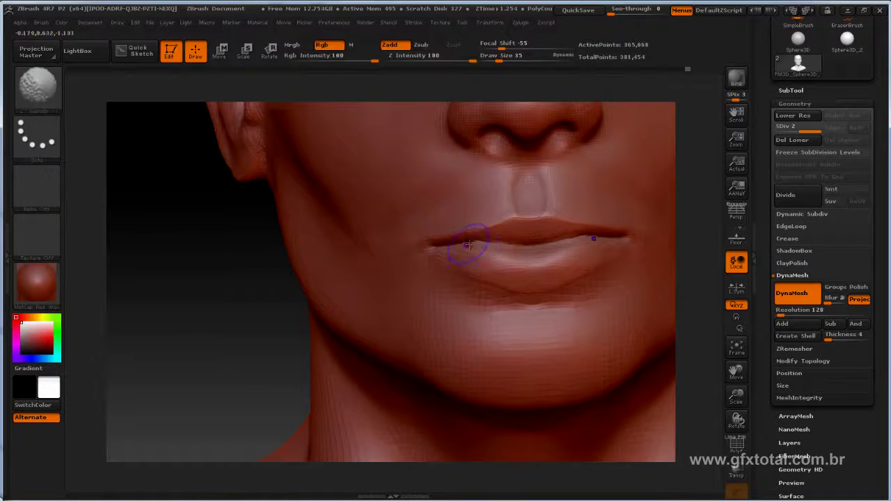
mouse_move(418, 248)
left_mouse_down("shift")
mouse_move(494, 250)
mouse_move(465, 243)
mouse_move(481, 244)
left_mouse_up("shift")
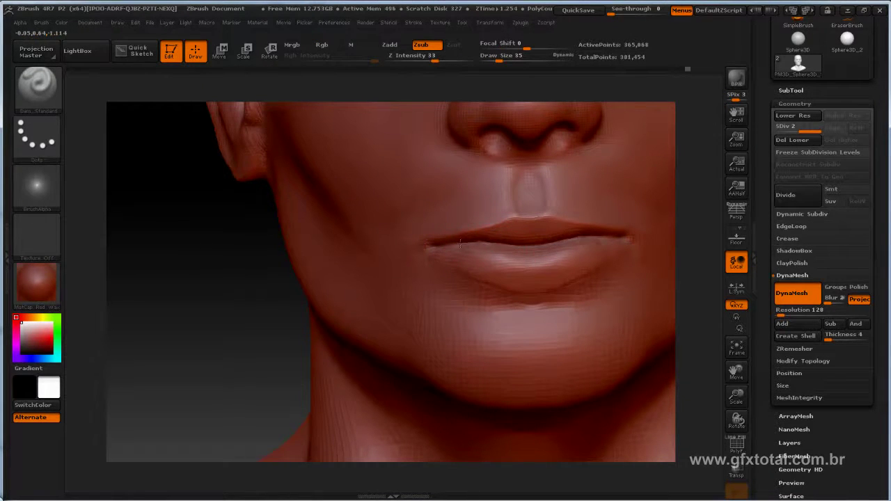
mouse_move(260, 305)
left_mouse_down()
mouse_move(177, 302)
mouse_move(223, 201)
mouse_move(209, 237)
mouse_move(223, 276)
mouse_move(187, 308)
mouse_move(192, 341)
mouse_move(203, 309)
left_mouse_up()
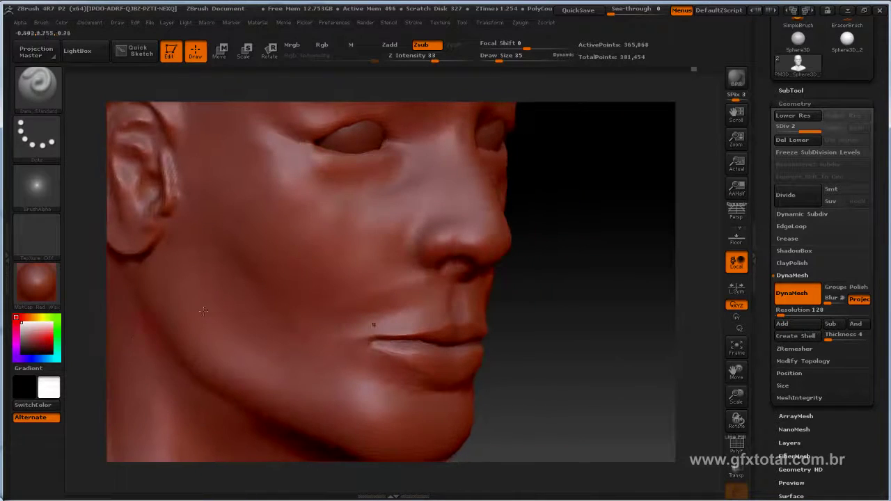
left_click_drag(624, 337, 249, 184)
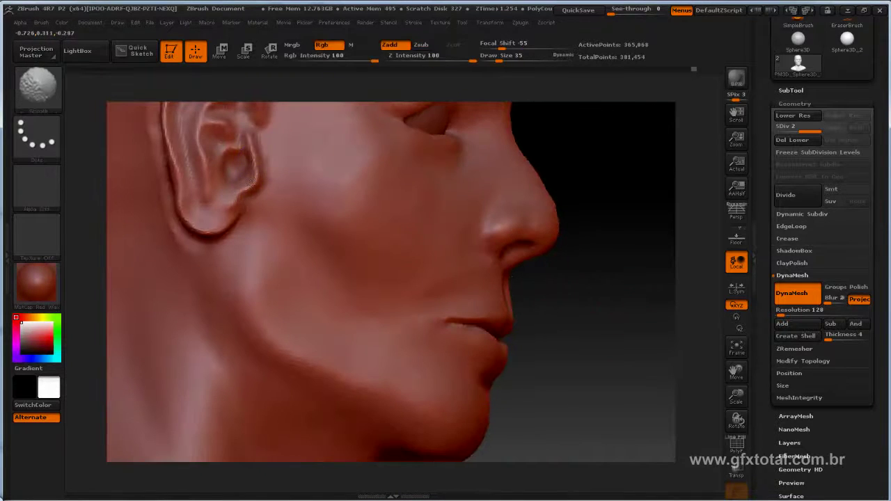
- Smooth the back surface of the ear
key("shift")
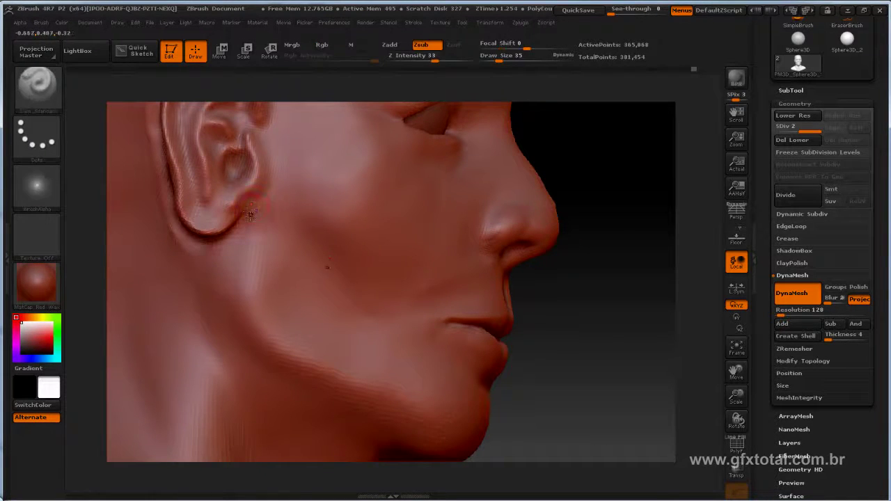
mouse_move(555, 288)
left_mouse_down()
mouse_move(654, 312)
mouse_move(627, 334)
mouse_move(636, 315)
left_mouse_up()
left_click_drag(268, 274, 274, 211, "shift")
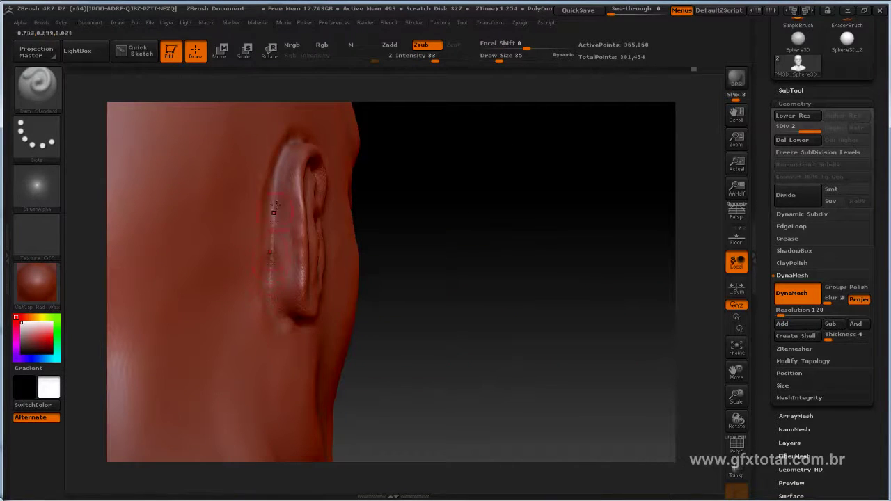
- Carve a crease at the outer eye corner, soften it, and return to Dam_Standard
left_click_drag(523, 222, 480, 210)
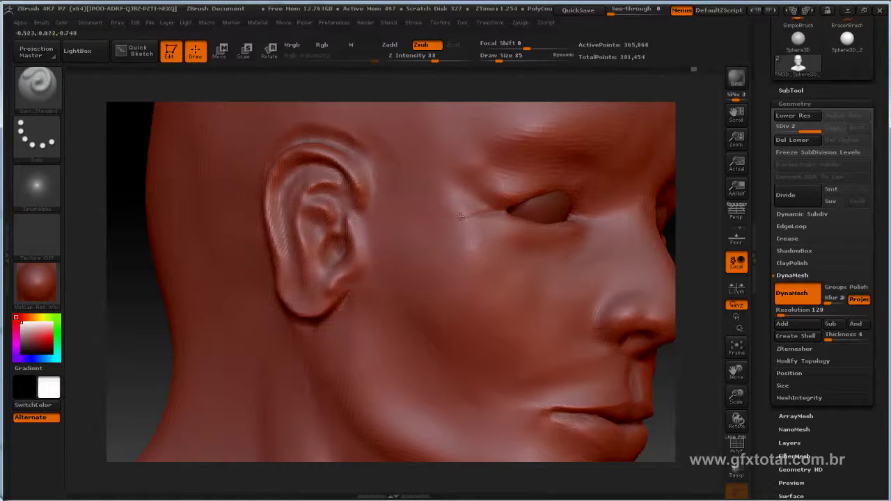
left_click_drag(500, 212, 458, 198)
key("b")
key("c")
key("l")
left_click_drag(498, 206, 462, 176, "shift")
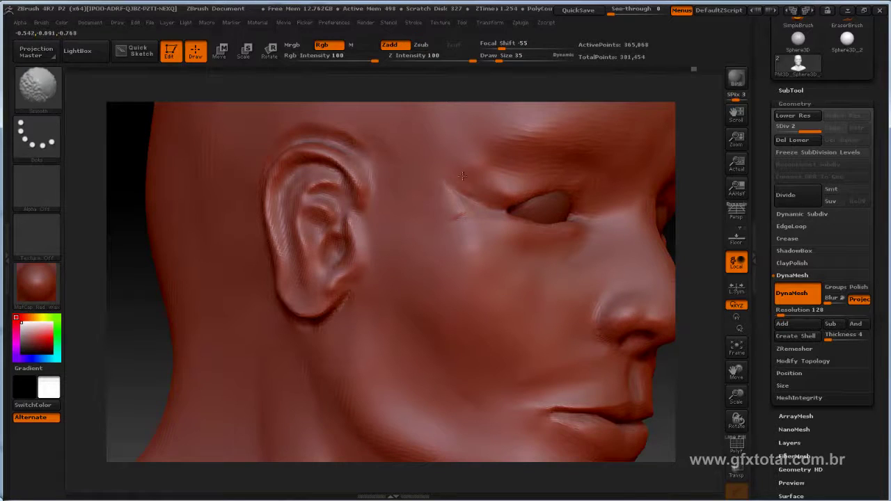
key("b")
key("d")
key("s")
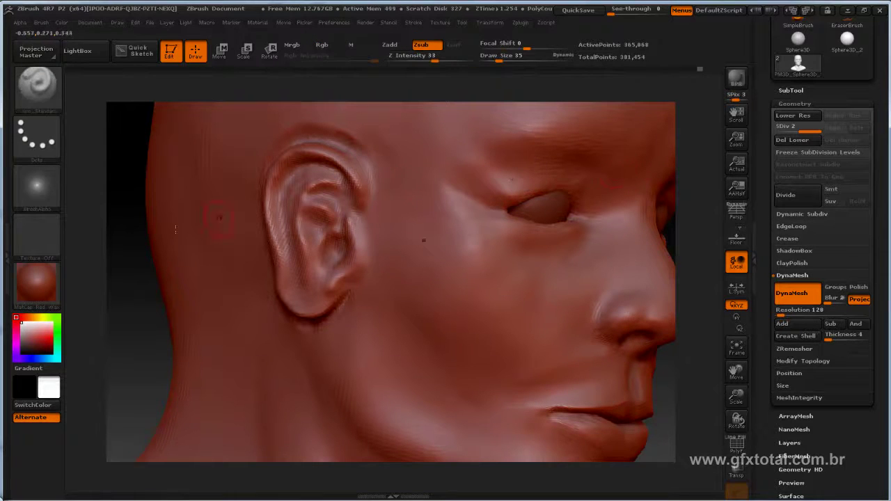
- Switch to a 155-size smoothing brush and bring the ear into close side view
mouse_move(125, 268)
left_mouse_down()
mouse_move(188, 272)
mouse_move(171, 235)
mouse_move(191, 234)
left_mouse_up()
key("space")
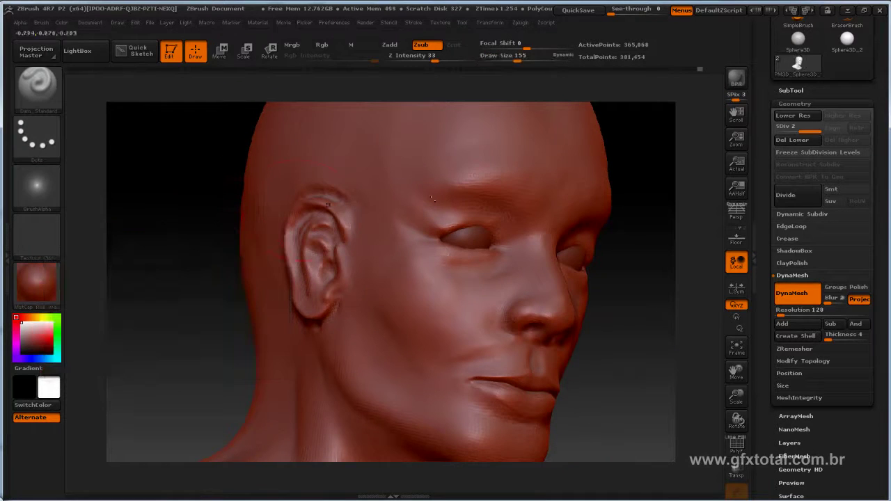
key("b")
key("s")
key("t")
right_click_drag(541, 176, 395, 207)
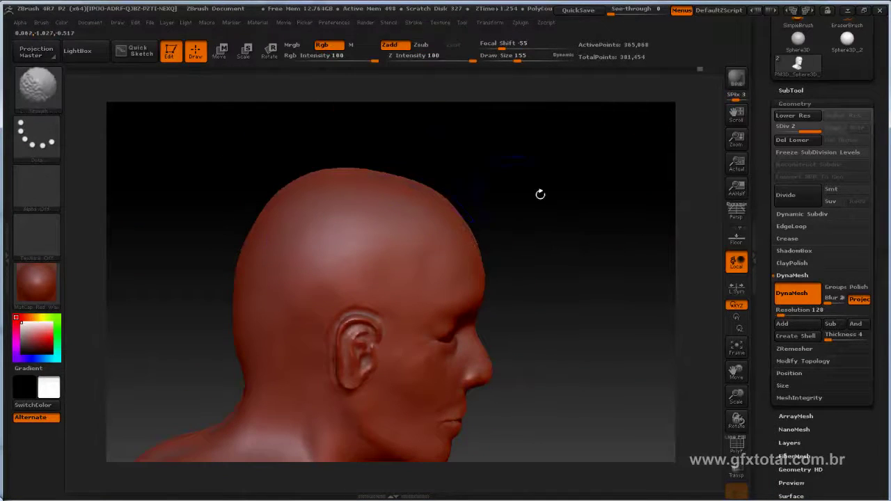
mouse_move(587, 209)
right_mouse_down()
mouse_move(629, 222)
mouse_move(633, 275)
mouse_move(617, 223)
right_mouse_up()
- Pick a new brush at draw size 89 and soften the inner ear surface
left_click(42, 90)
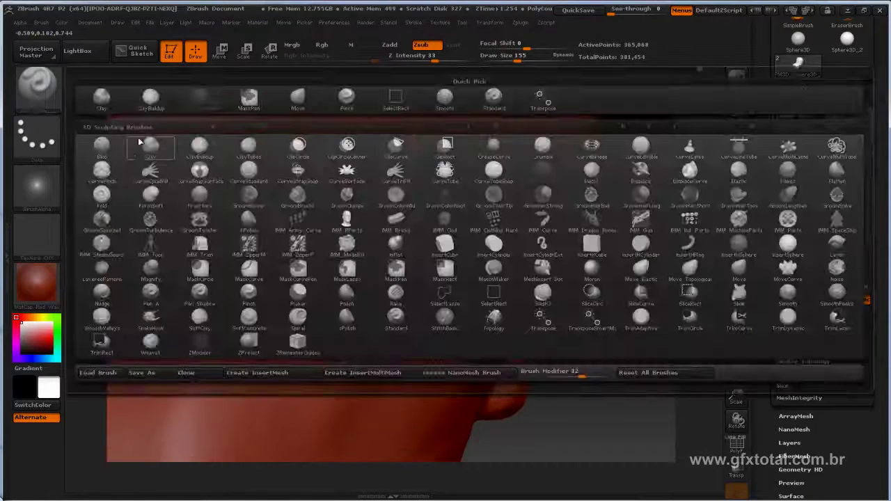
left_click(366, 230)
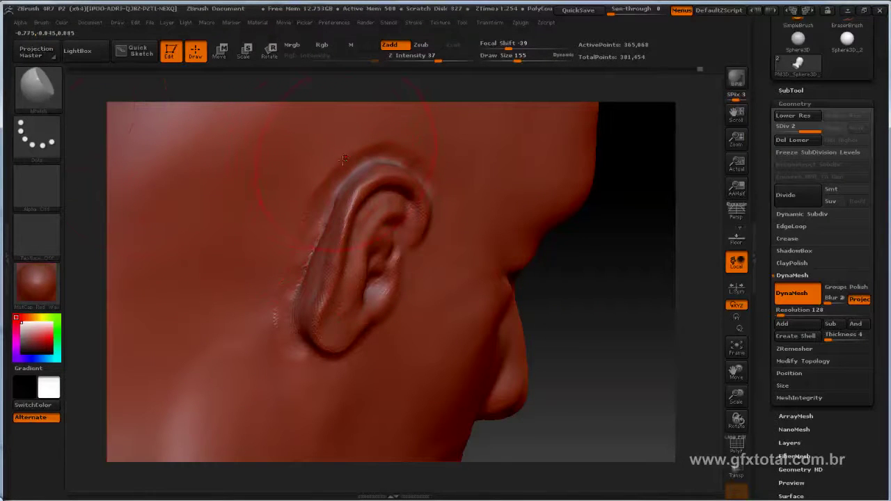
key("space")
left_click_drag(344, 162, 329, 161)
left_click_drag(644, 268, 394, 163)
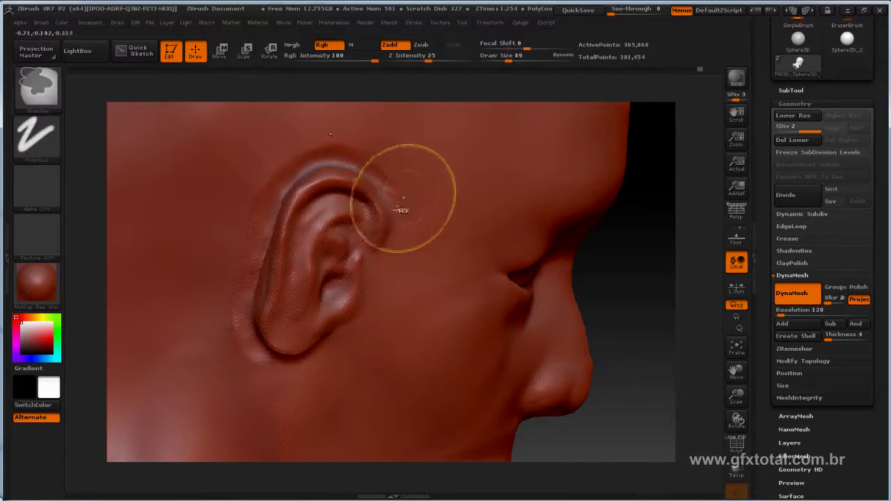
mouse_move(362, 209)
left_mouse_down("shift")
mouse_move(337, 239)
mouse_move(344, 208)
mouse_move(300, 261)
mouse_move(316, 308)
mouse_move(352, 271)
left_mouse_up("shift")
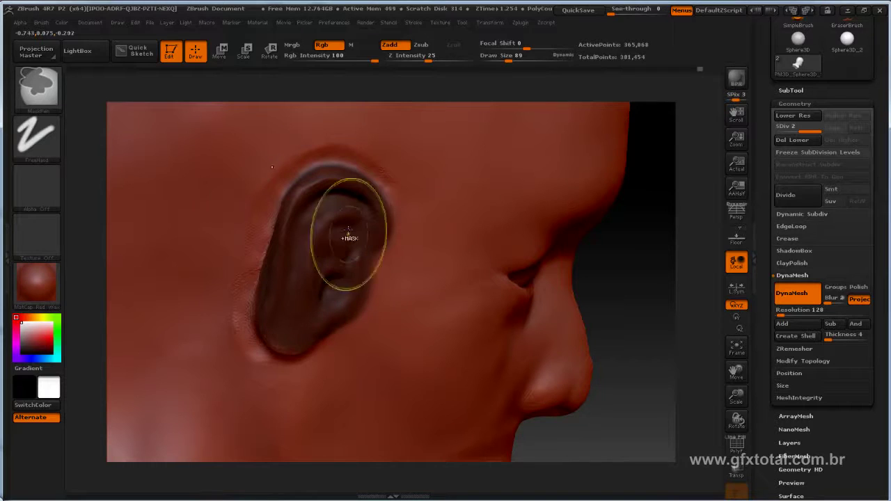
- Smooth the lower ear edges and the rippled skin below the ear lobe
key("b")
key("h")
key("p")
left_click_drag(613, 279, 415, 358)
left_click_drag(309, 295, 282, 338, "shift")
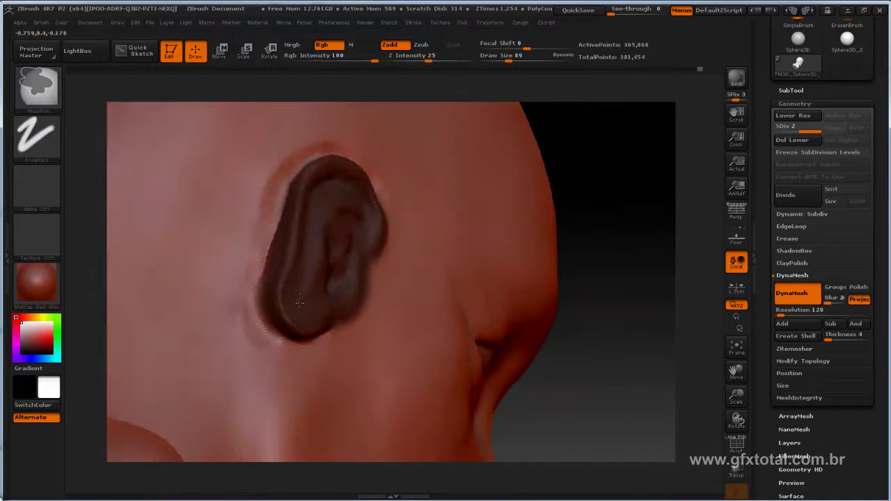
mouse_move(698, 237)
left_mouse_down()
mouse_move(704, 278)
mouse_move(237, 184)
left_mouse_up()
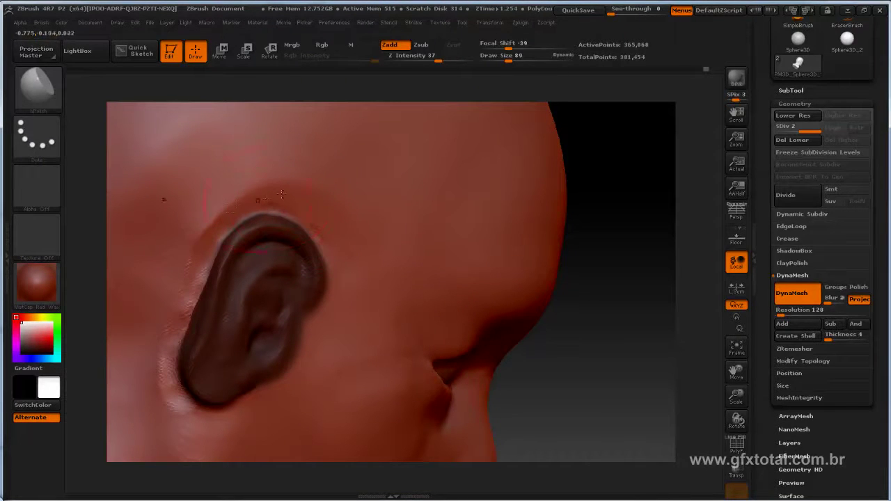
mouse_move(172, 347)
left_mouse_down("shift")
mouse_move(167, 379)
mouse_move(165, 366)
left_mouse_up("shift")
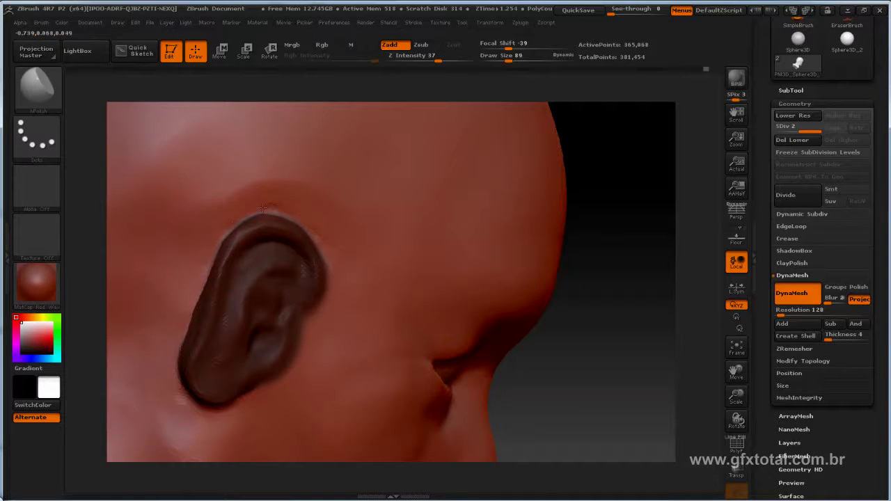
key("shift")
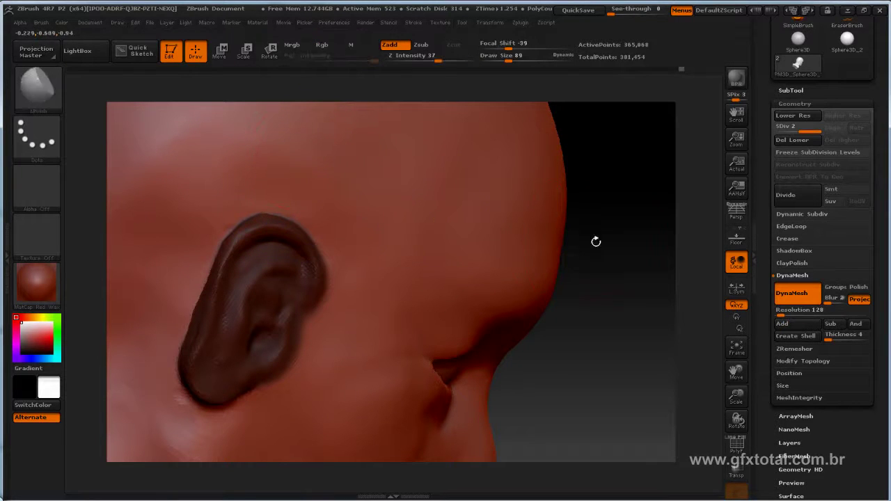
- Orbit around the head to review the ear and back of the skull
mouse_move(597, 241)
left_mouse_down()
mouse_move(668, 247)
mouse_move(575, 245)
left_mouse_up()
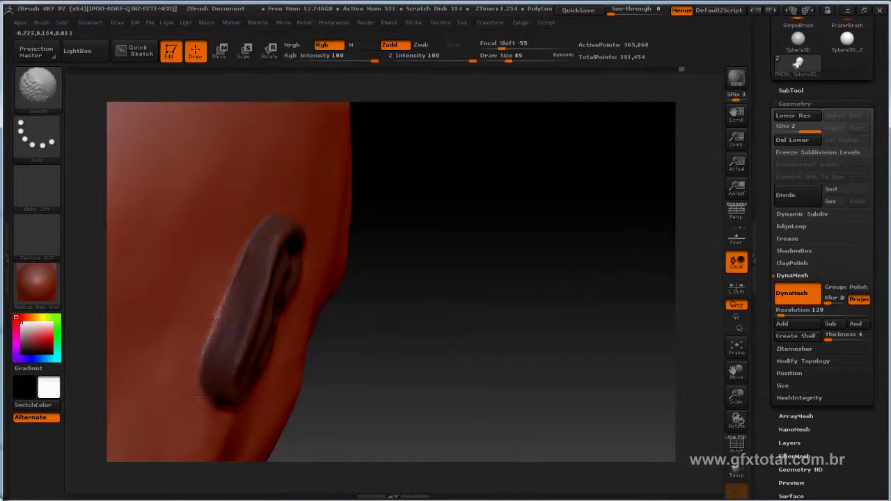
left_click_drag(376, 286, 428, 276)
mouse_move(541, 309)
left_mouse_down()
mouse_move(650, 233)
mouse_move(641, 128)
left_mouse_up()
mouse_move(557, 299)
left_mouse_down()
mouse_move(529, 243)
mouse_move(603, 213)
mouse_move(577, 239)
mouse_move(541, 199)
mouse_move(611, 270)
mouse_move(602, 251)
mouse_move(620, 225)
mouse_move(593, 222)
mouse_move(632, 252)
mouse_move(592, 230)
left_mouse_up()
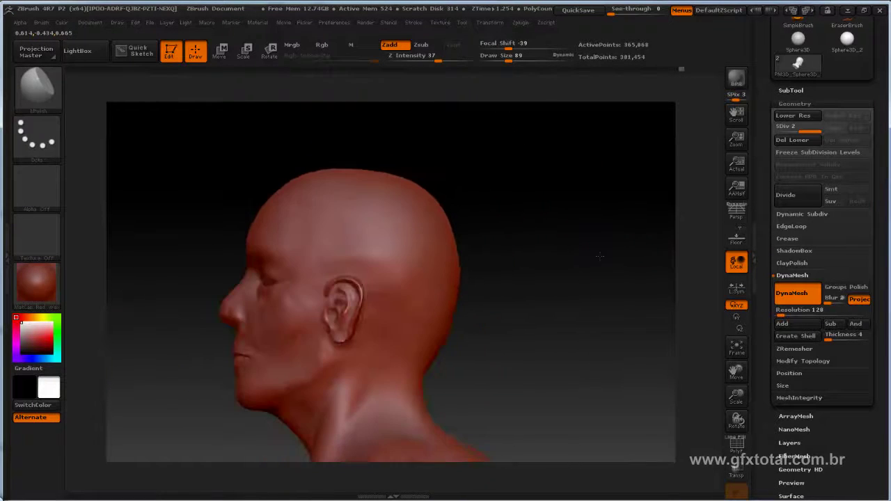
- With the Move brush at draw size 401, push the back of the skull inward
key("b")
key("m")
key("v")
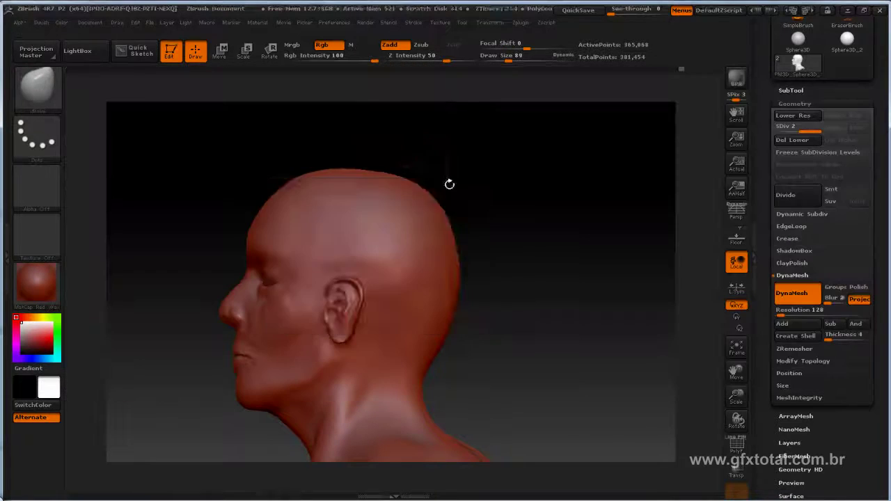
key("space")
left_click_drag(449, 185, 488, 185)
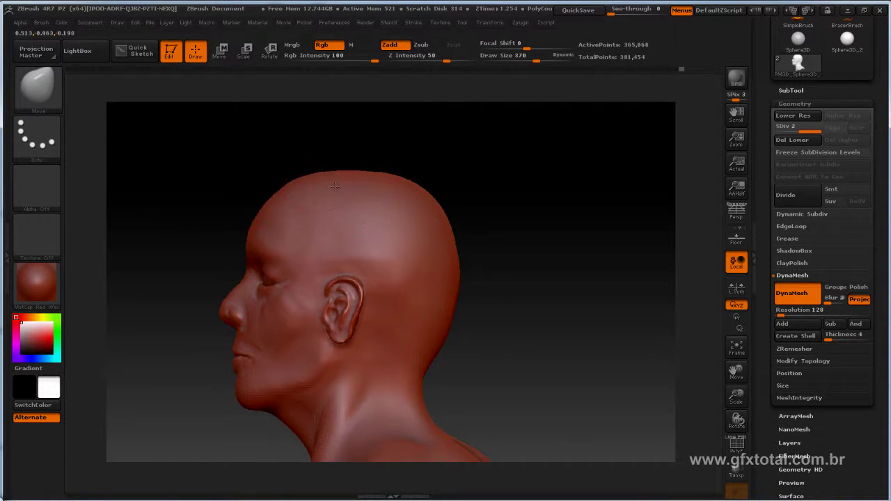
key("space")
left_click_drag(459, 199, 481, 199)
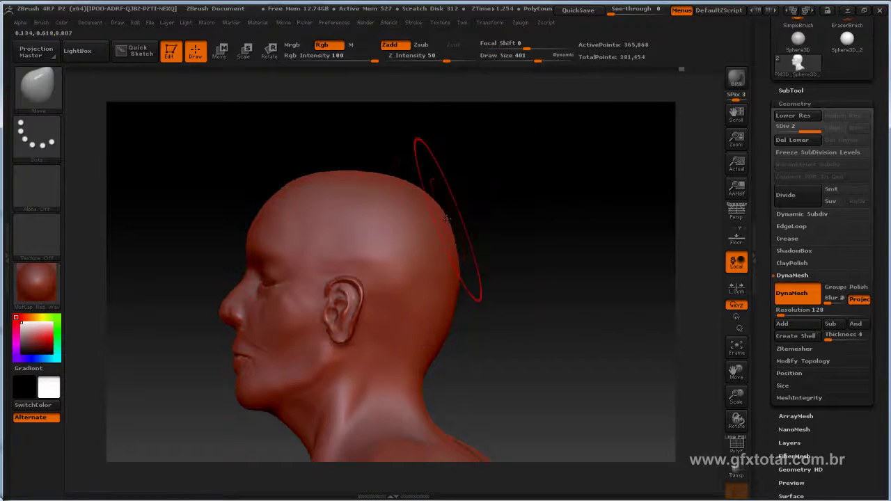
left_click_drag(445, 226, 416, 245)
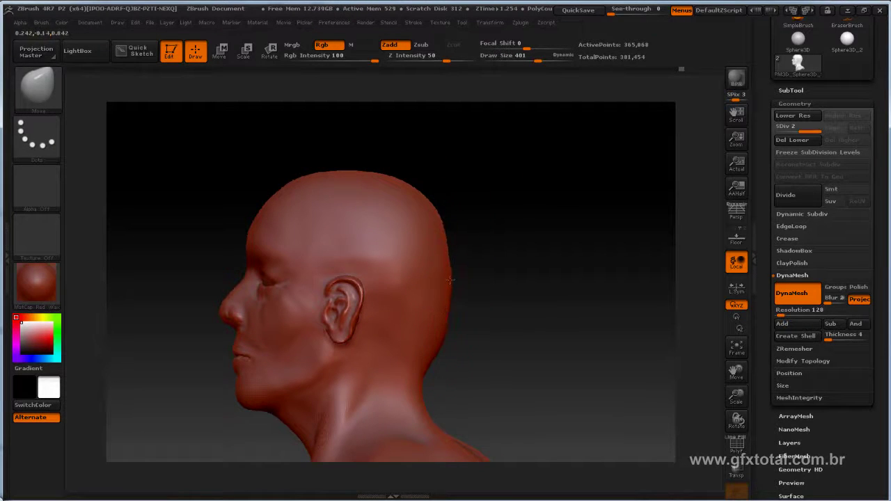
mouse_move(536, 144)
left_mouse_down()
mouse_move(606, 239)
mouse_move(593, 284)
mouse_move(573, 188)
left_mouse_up()
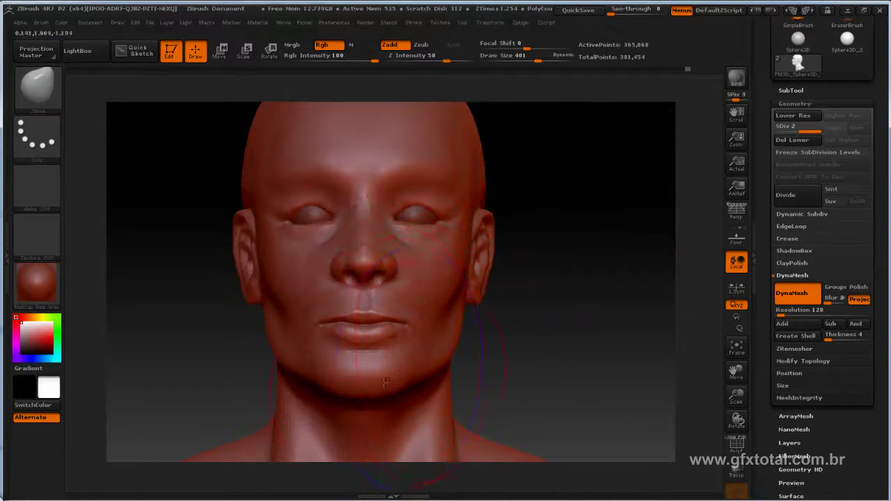
- Return to the Move brush at draw size 232 and review the head from front and profile
key("b")
key("s")
key("t")
key("b")
key("m")
key("v")
key("space")
left_click_drag(446, 316, 411, 317)
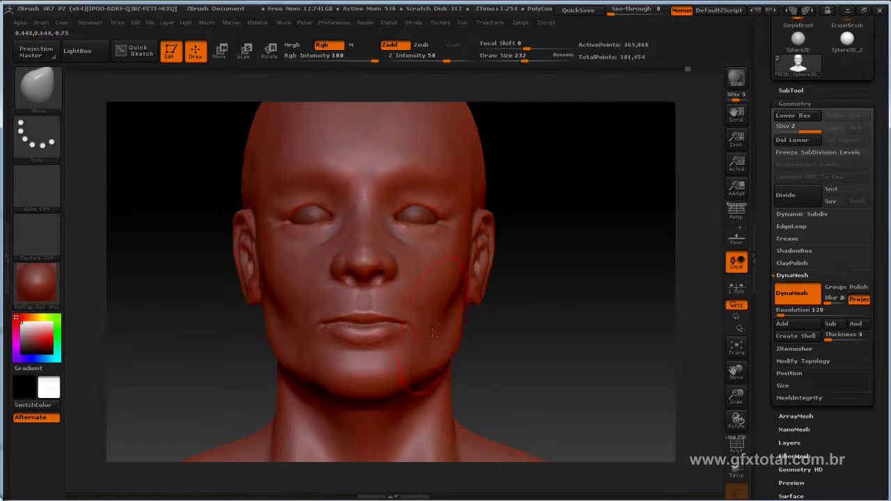
left_click_drag(497, 333, 464, 285)
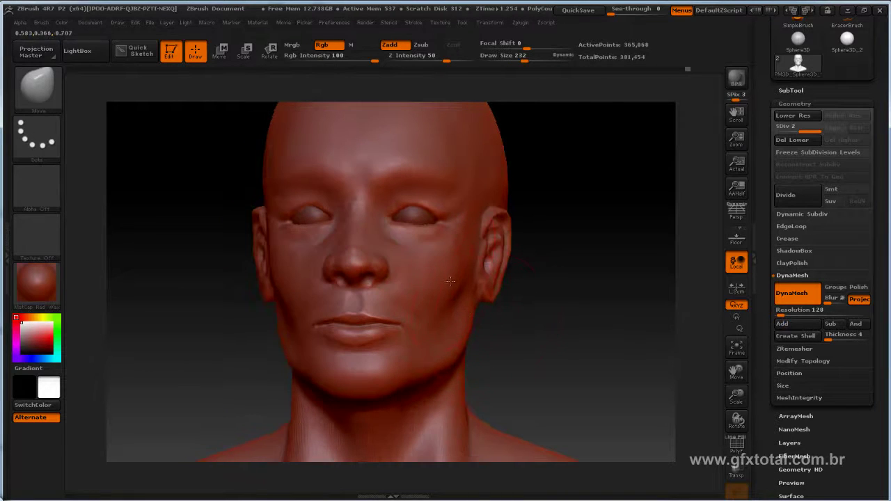
right_click_drag(445, 281, 446, 321)
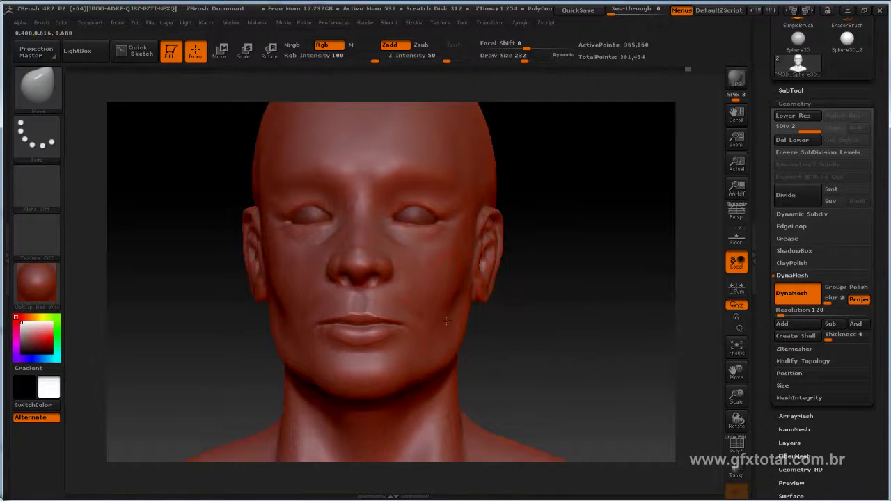
mouse_move(550, 328)
left_mouse_down()
mouse_move(580, 309)
mouse_move(565, 290)
left_mouse_up()
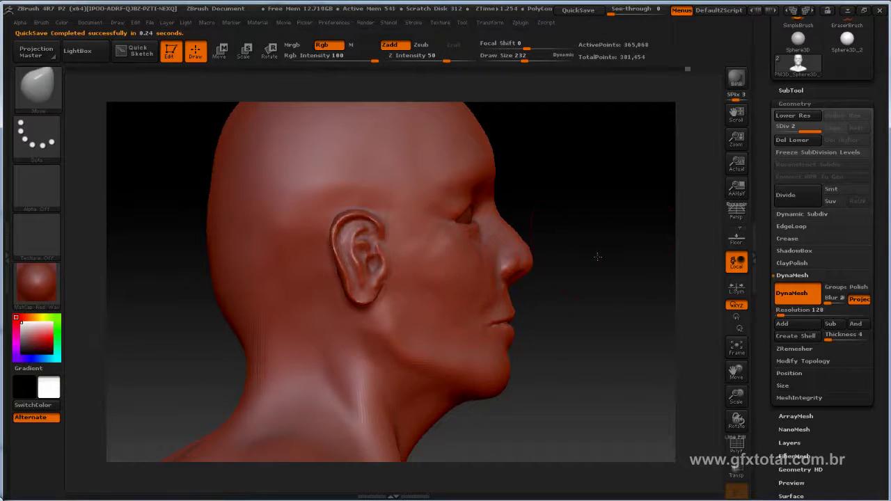
mouse_move(598, 257)
right_mouse_down("alt")
mouse_move(636, 288)
mouse_move(400, 282)
right_mouse_up("alt")
- Reduce draw size to 89 and turn the head toward the eye and ear side
key("space")
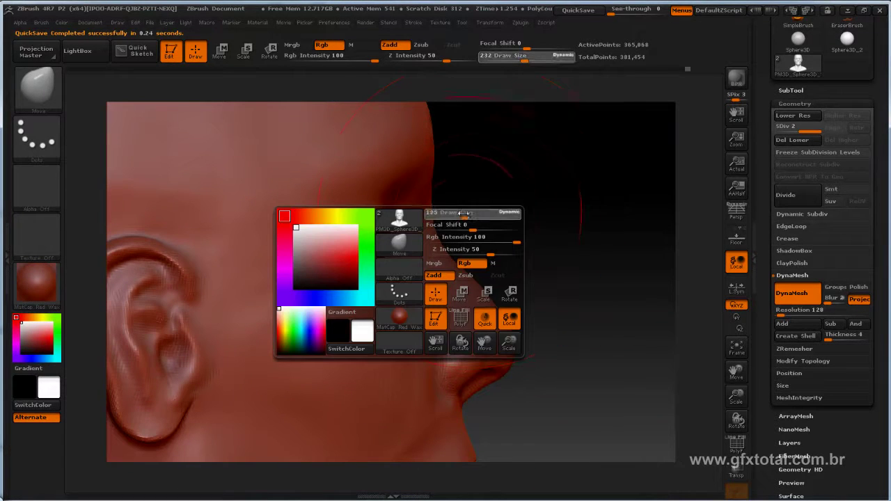
left_click_drag(461, 214, 452, 213)
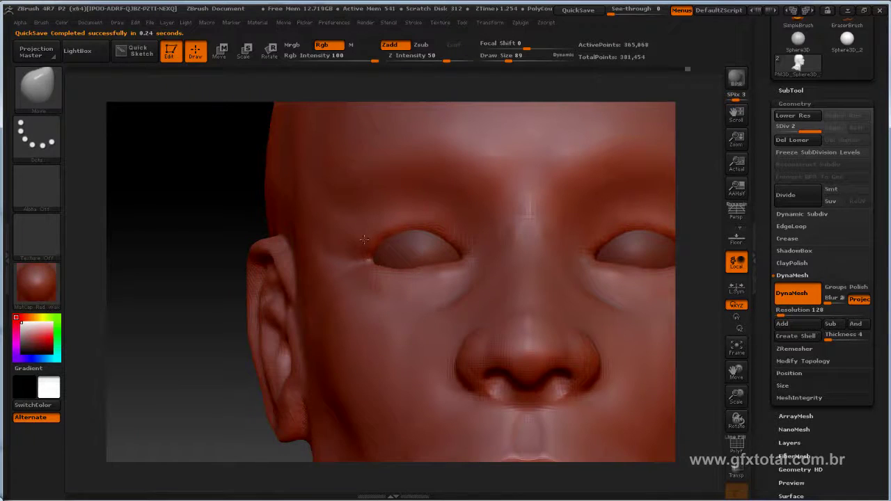
left_click_drag(171, 253, 212, 253)
- Select ClayBuildup at draw size 37 and build up the crease above the left eye
left_click(38, 87)
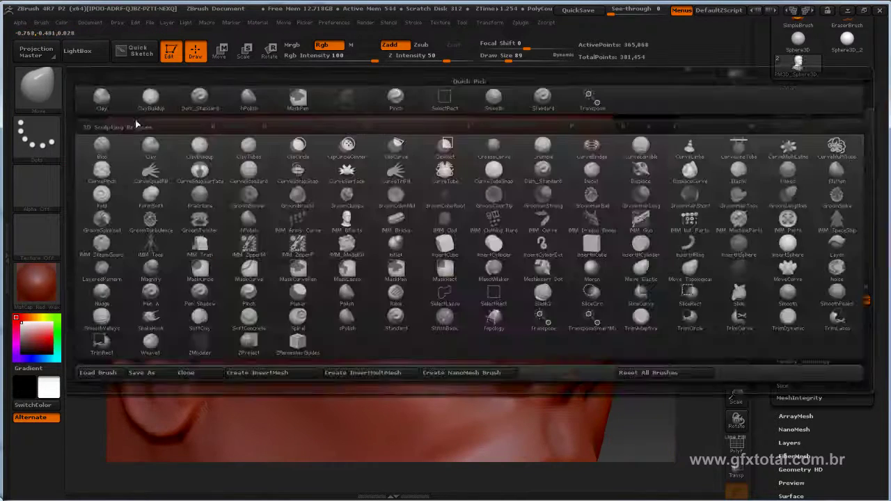
left_click(151, 99)
key("space")
mouse_move(392, 201)
left_mouse_down()
mouse_move(380, 201)
mouse_move(357, 238)
mouse_move(383, 221)
left_mouse_up()
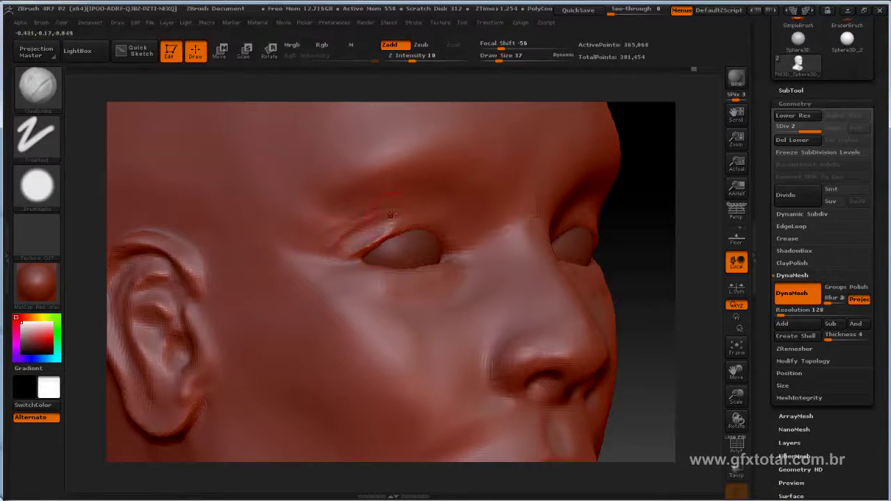
key("shift")
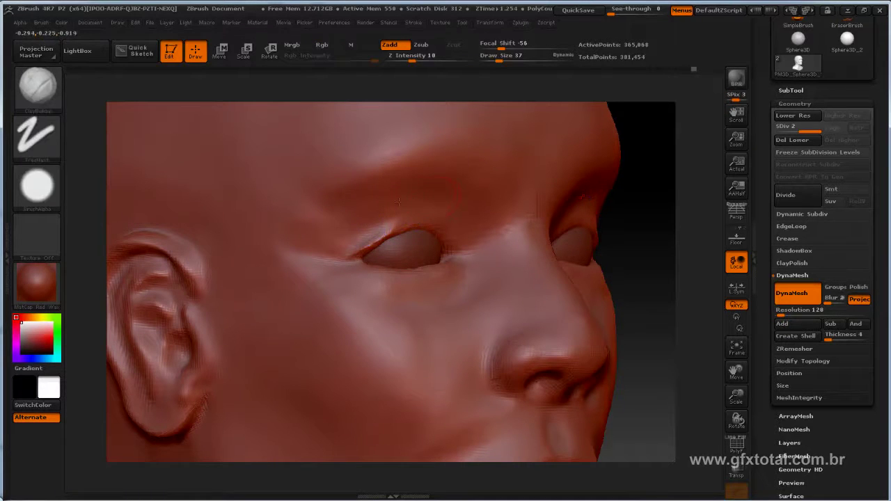
mouse_move(424, 204)
left_mouse_down()
mouse_move(337, 236)
mouse_move(369, 227)
mouse_move(351, 218)
left_mouse_up()
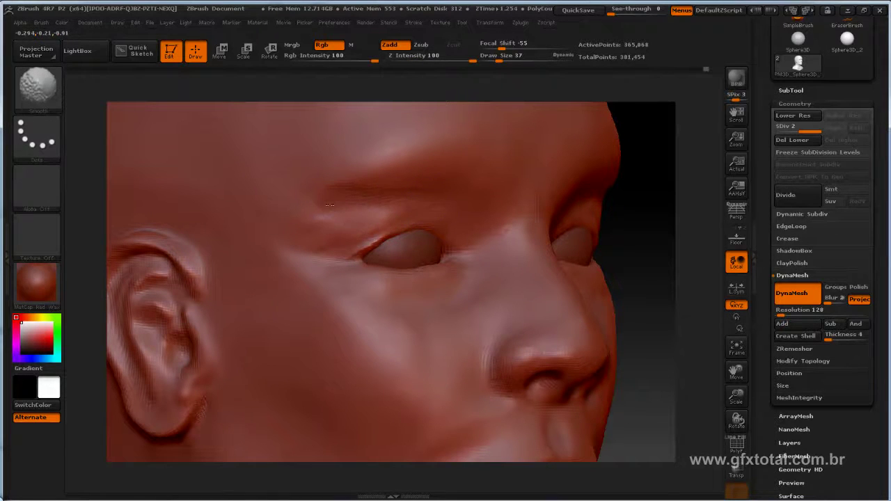
left_click_drag(657, 254, 327, 192)
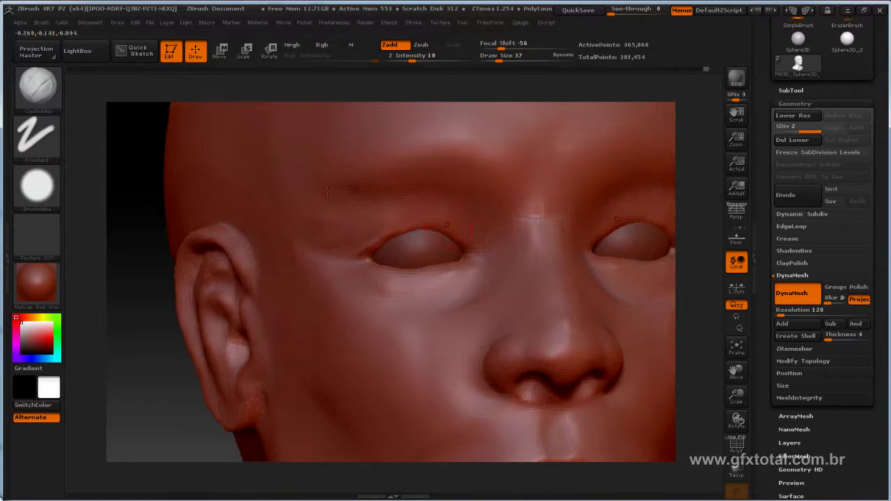
- With the Standard brush at size 30, strength 14, shape the left upper eyelid and under-eye crease
left_click(37, 86)
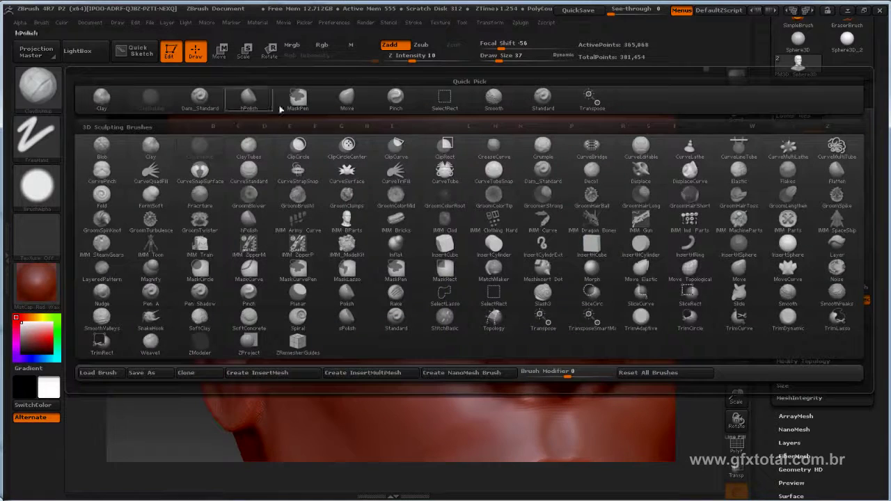
left_click(542, 101)
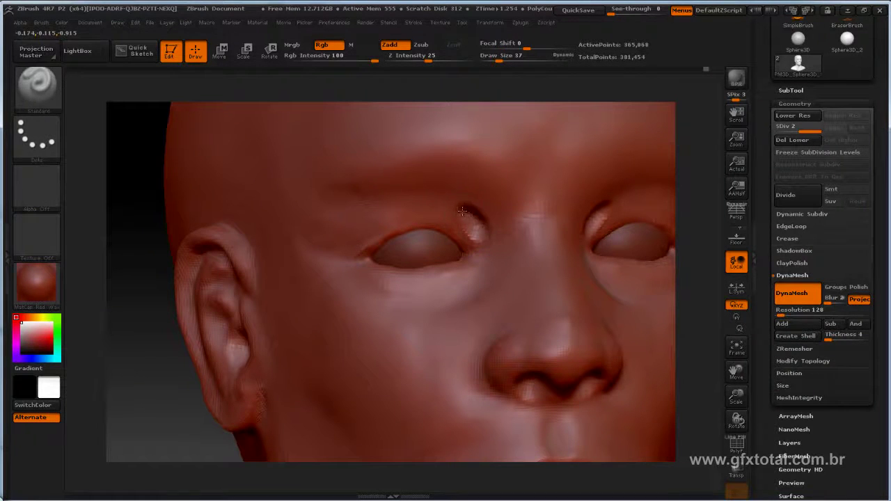
left_click_drag(499, 61, 496, 60)
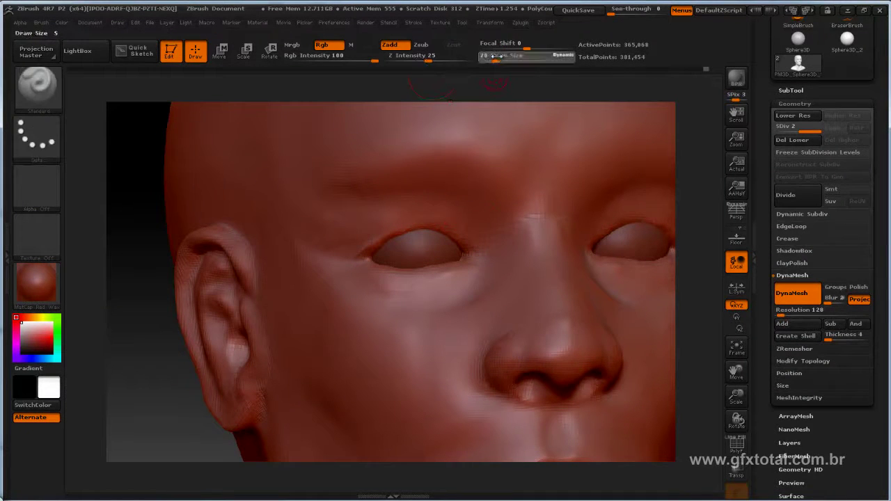
left_click_drag(419, 58, 416, 57)
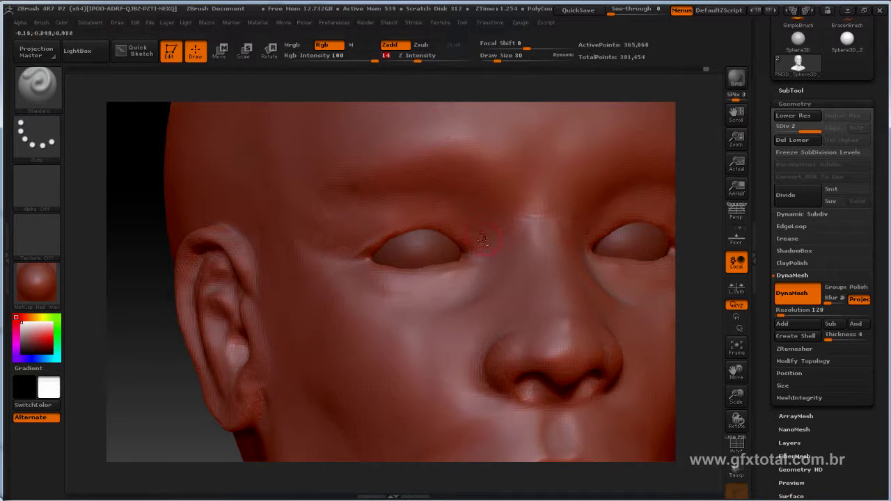
left_click_drag(464, 209, 342, 207)
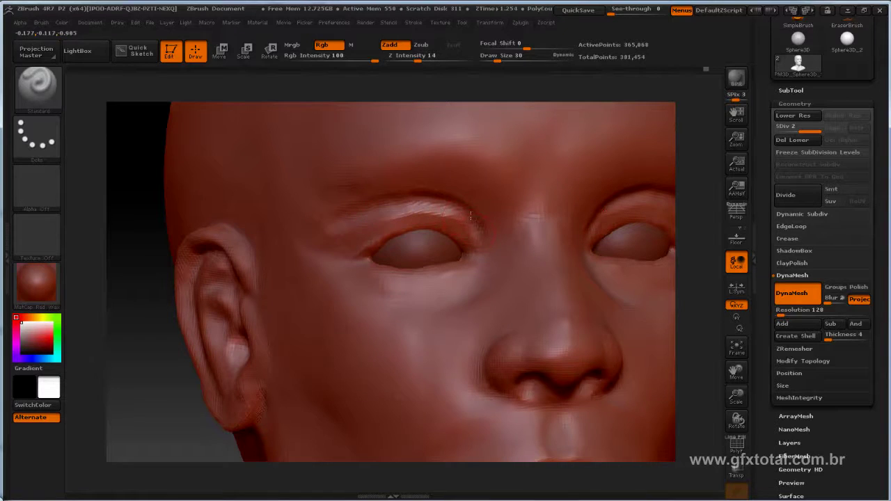
left_click_drag(471, 218, 417, 217)
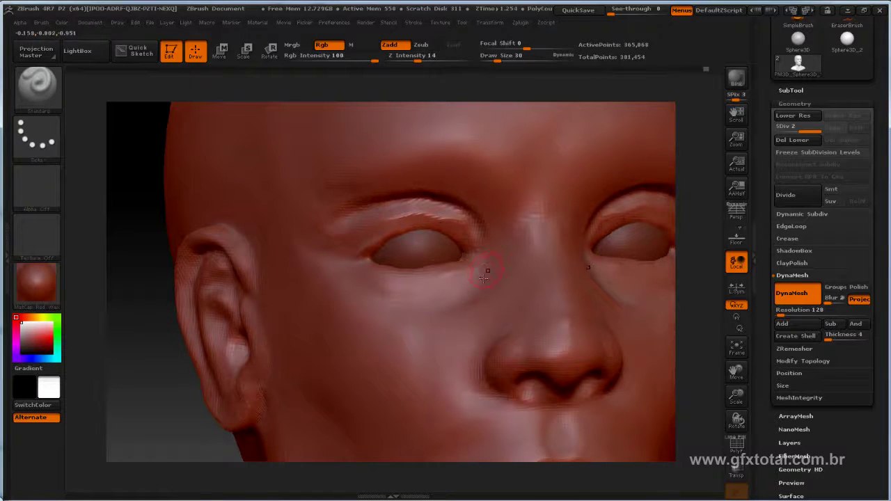
left_click_drag(436, 300, 370, 287)
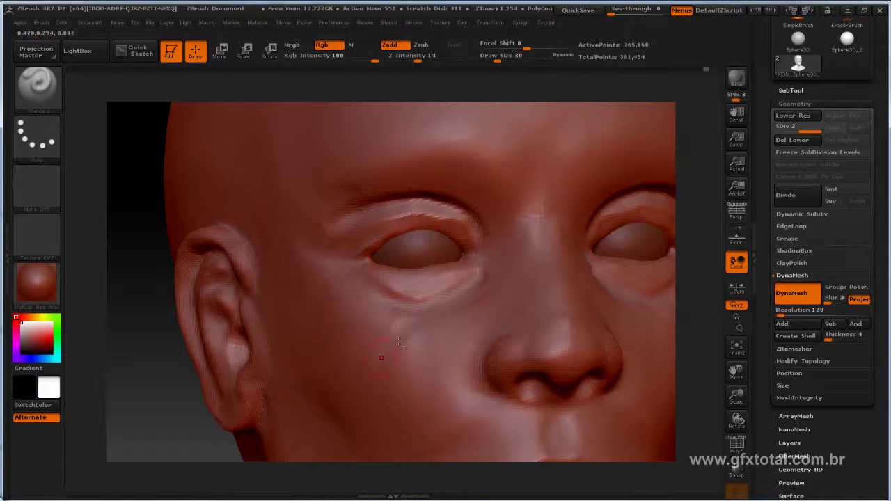
left_click_drag(474, 278, 386, 359, "shift")
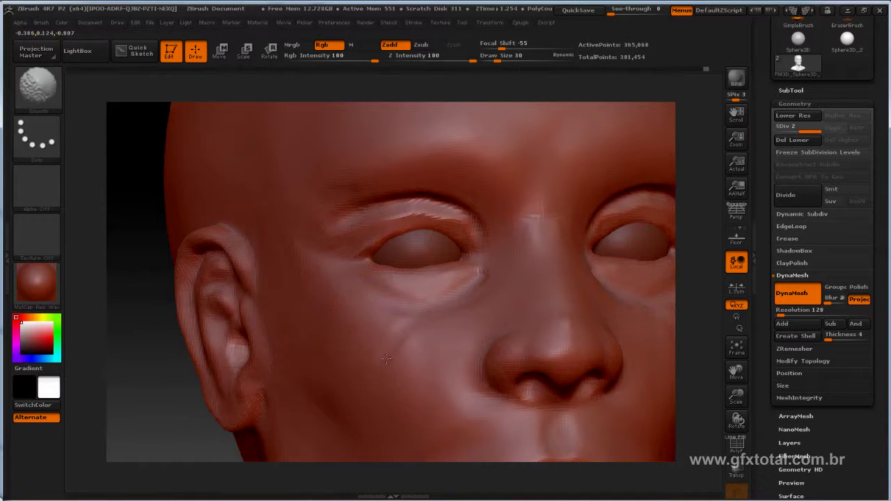
left_click_drag(459, 213, 411, 206, "shift")
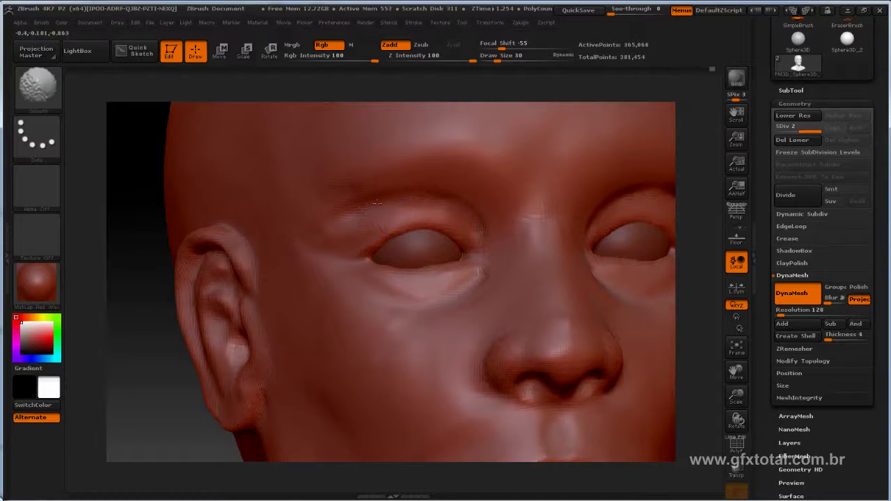
left_click(38, 87)
- With ClayBuildup, build a ridge on the left upper lid crease and smooth both lid creases
left_click(154, 104)
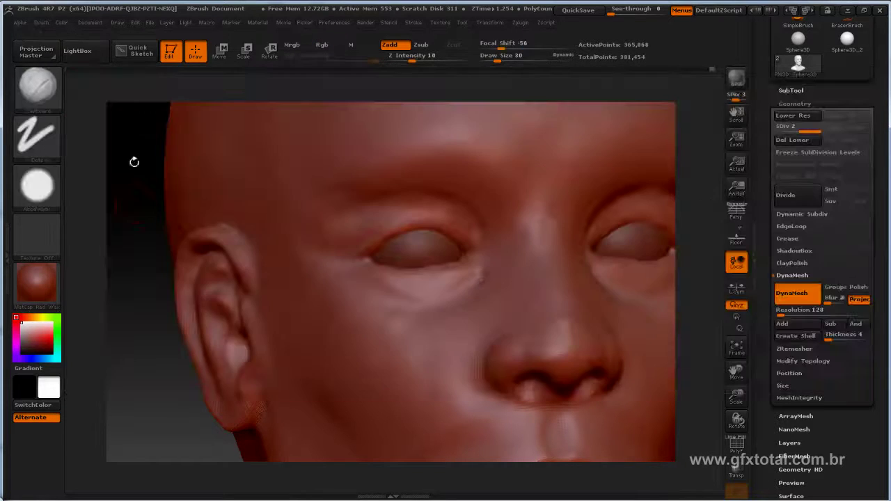
mouse_move(134, 212)
left_mouse_down()
mouse_move(135, 185)
mouse_move(209, 175)
left_mouse_up()
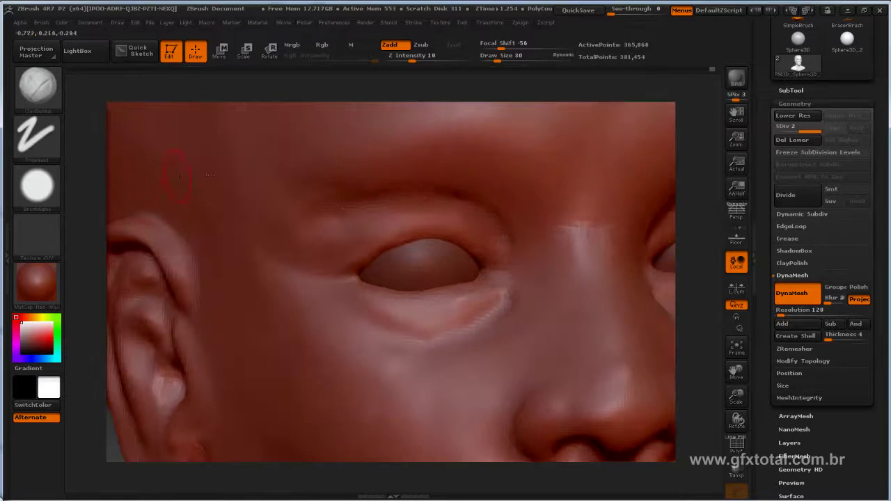
left_click_drag(476, 229, 336, 244)
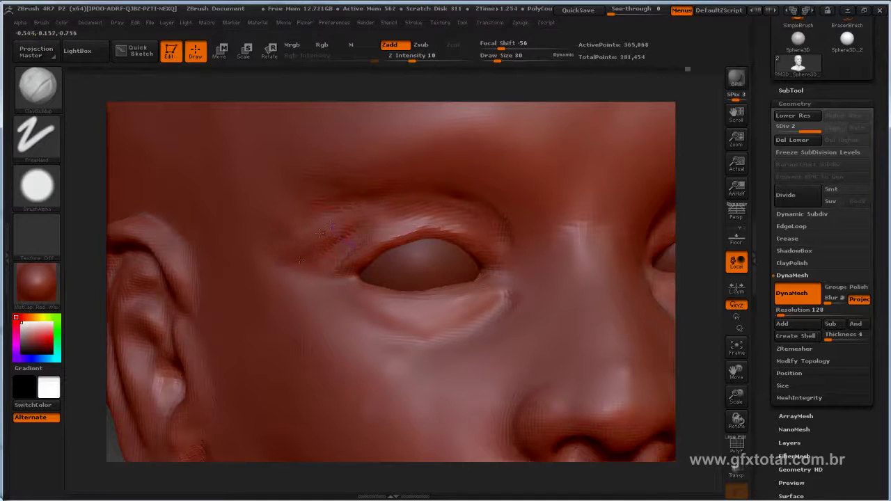
key("shift")
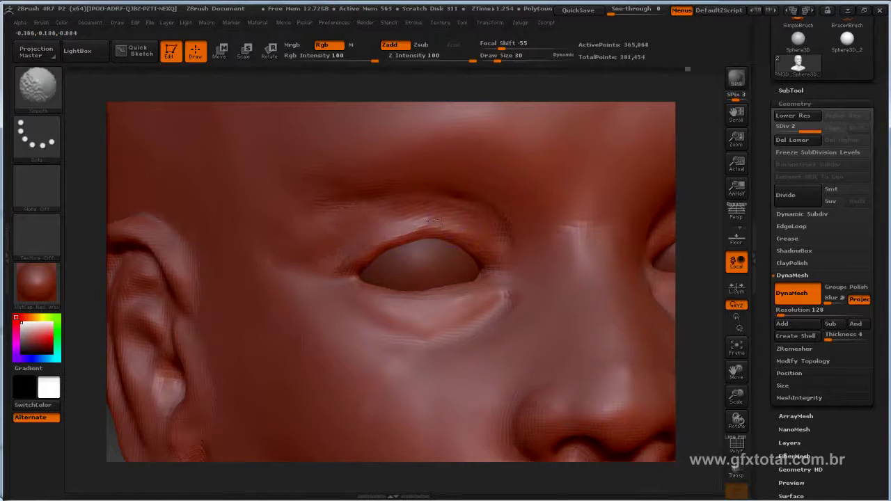
left_click_drag(401, 223, 486, 248, "shift")
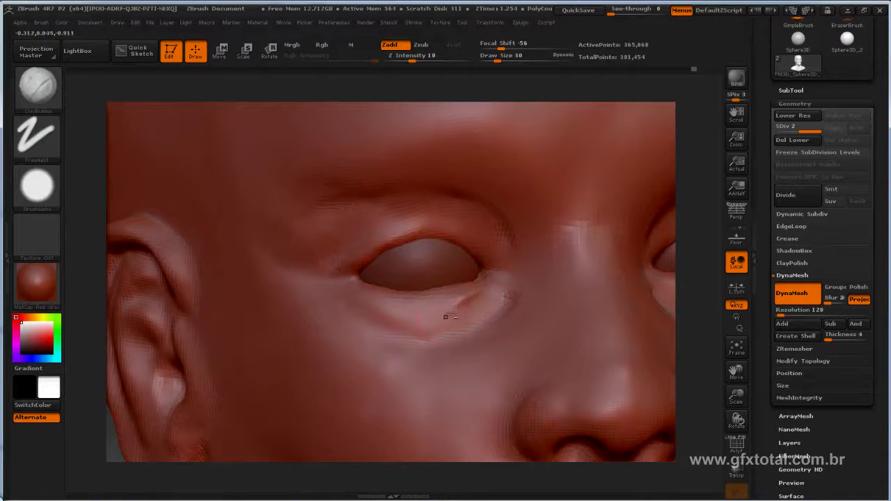
left_click_drag(408, 313, 473, 296, "shift")
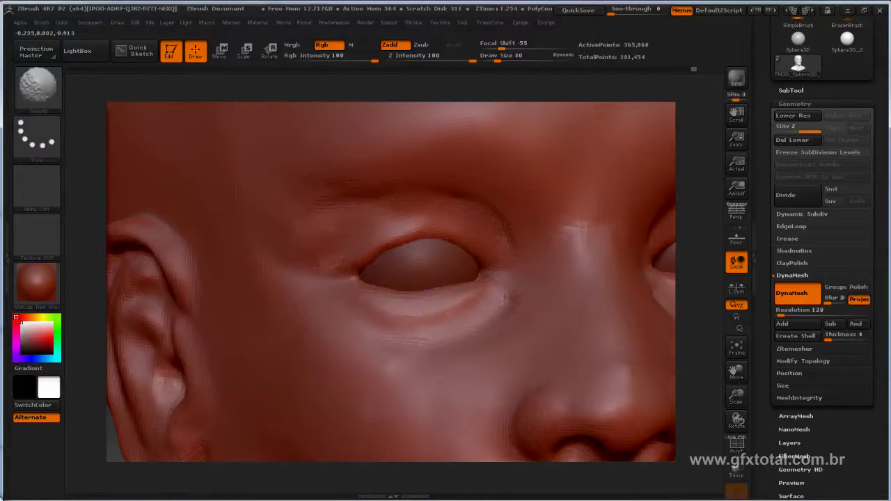
left_click(37, 87)
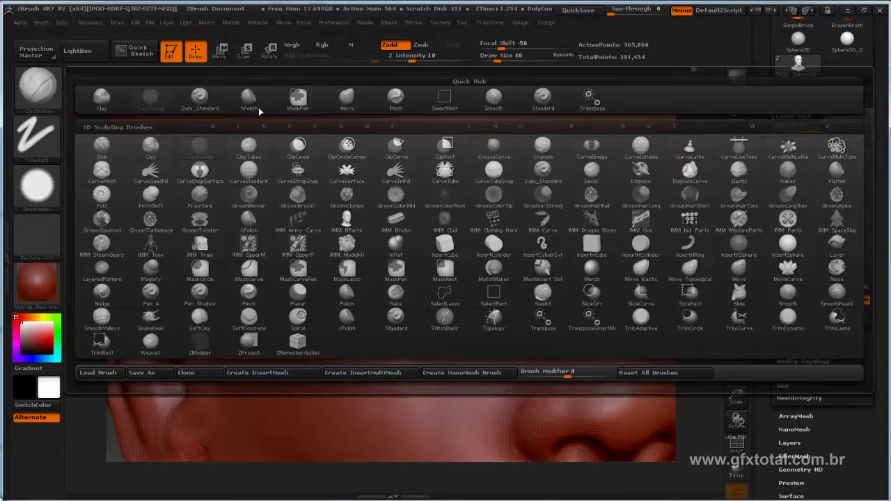
- Pick Dam_Standard in Zadd mode, try a lower eyelid rim stroke, then undo it
left_click(200, 99)
mouse_move(104, 431)
left_mouse_down()
mouse_move(95, 456)
mouse_move(98, 390)
left_mouse_up()
key("space")
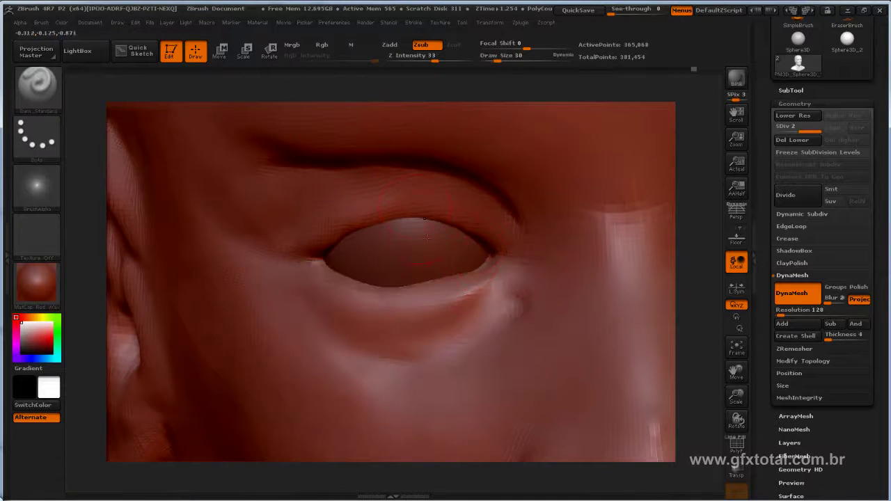
left_click(390, 44)
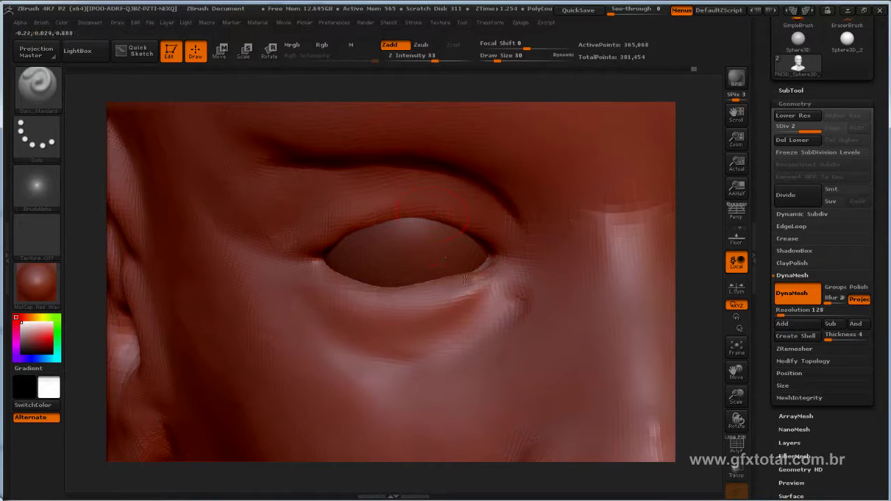
left_click_drag(413, 290, 354, 287)
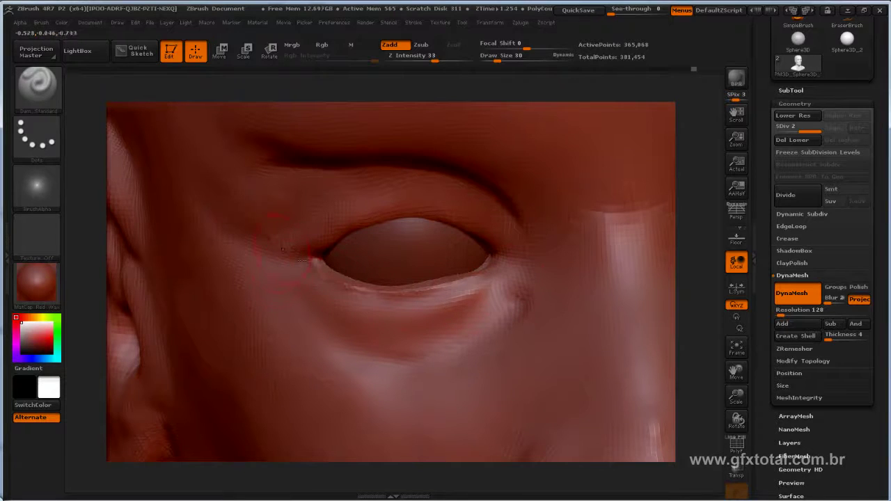
key("ctrl+z")
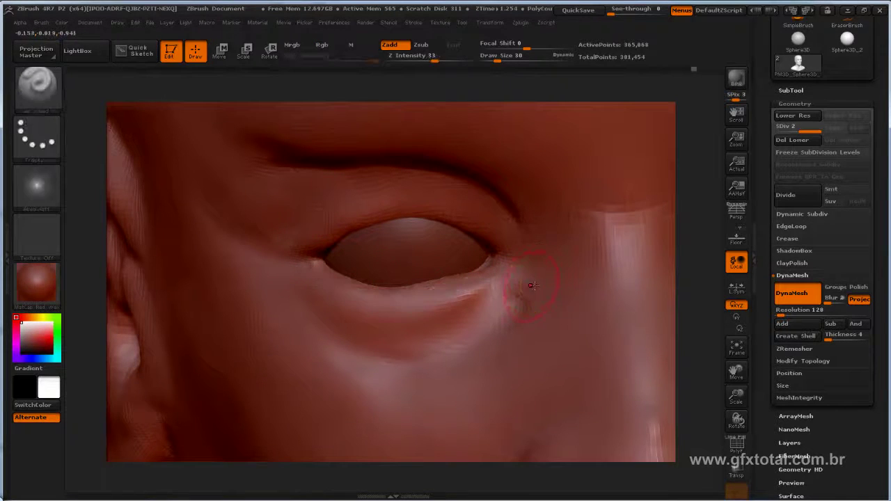
- Subdivide the head to SDiv 3, about 1.46 million points
key("b")
key("m")
key("o")
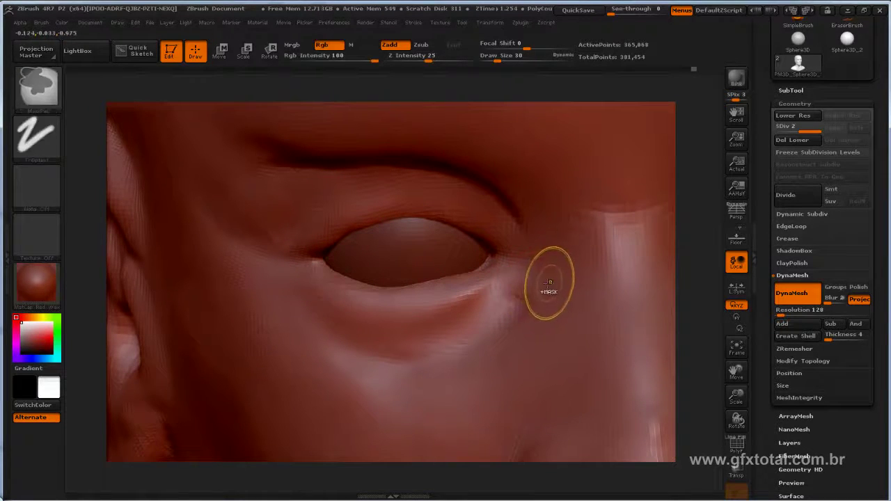
key("ctrl+d")
key("b")
key("s")
key("t")
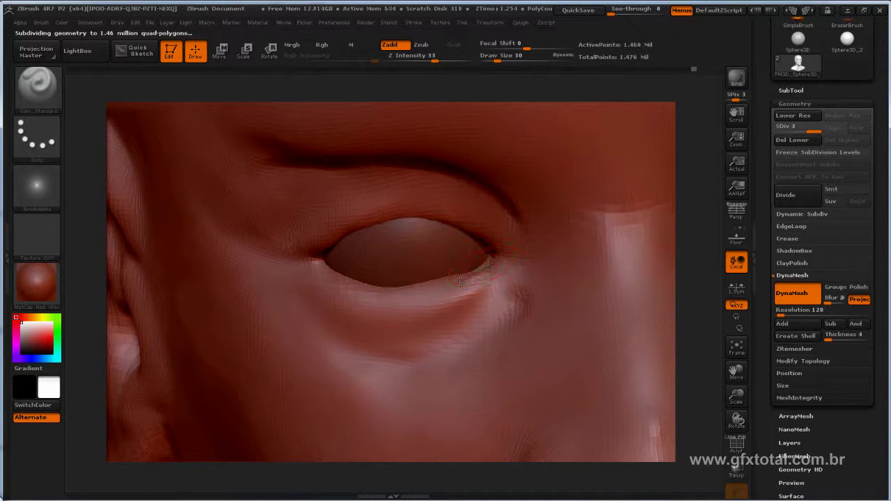
- Reshape the lower lid rim and carve a sharper crease along the upper lid rim
mouse_move(431, 286)
left_mouse_down()
mouse_move(362, 294)
mouse_move(491, 268)
mouse_move(357, 290)
mouse_move(334, 279)
left_mouse_up()
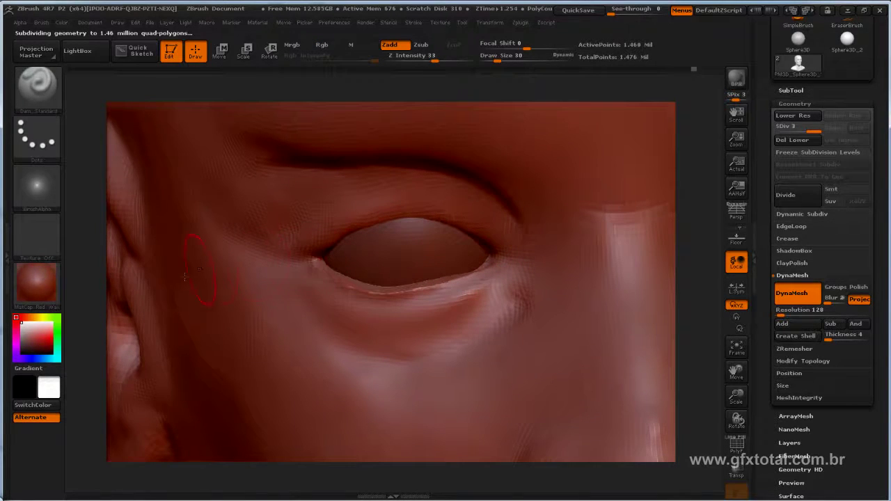
left_click_drag(90, 320, 297, 212)
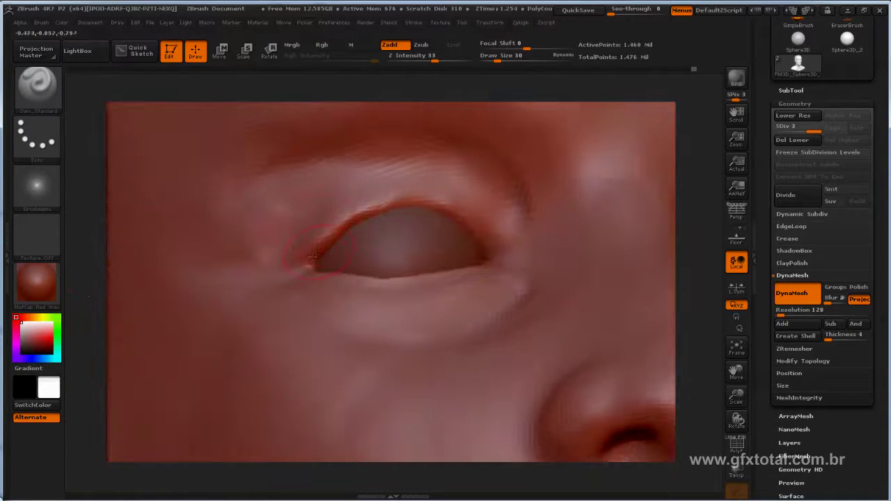
mouse_move(333, 238)
left_mouse_down()
mouse_move(392, 204)
mouse_move(447, 208)
mouse_move(484, 246)
left_mouse_up()
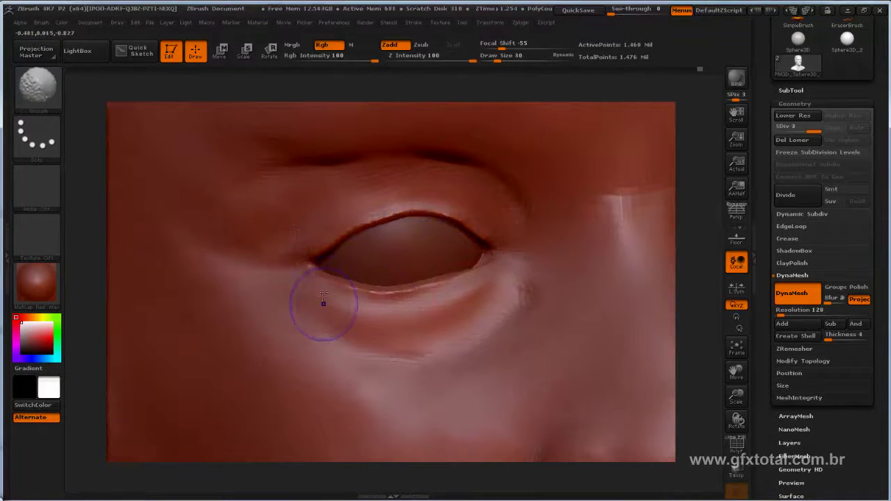
key("shift")
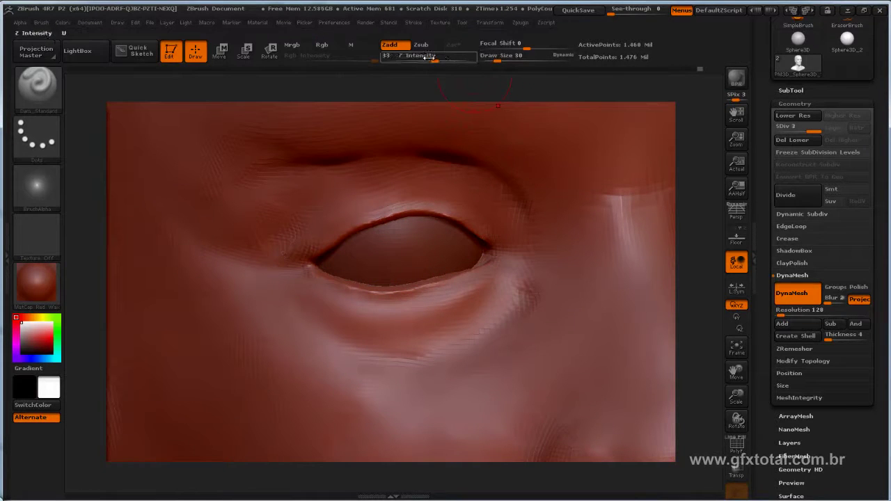
- At Z Intensity 11 and Draw Size 15, carve fine creases along the lower lid and outer corner
left_click_drag(430, 58, 411, 57)
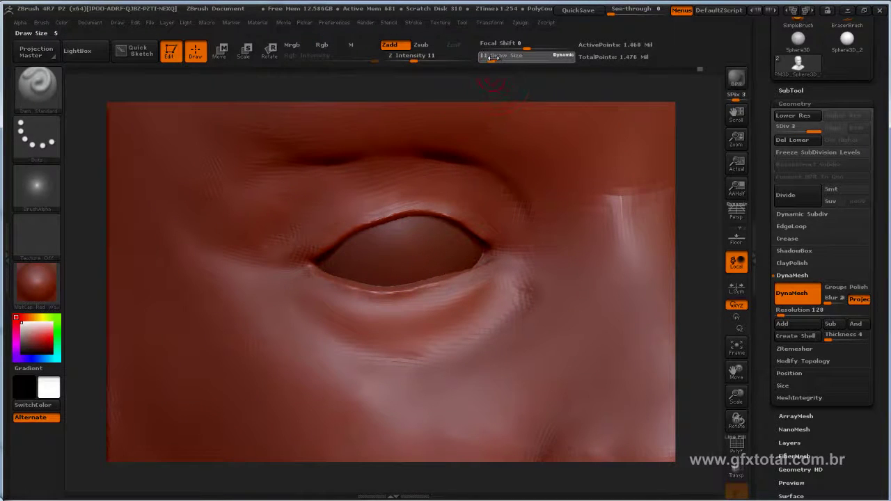
left_click_drag(491, 57, 493, 57)
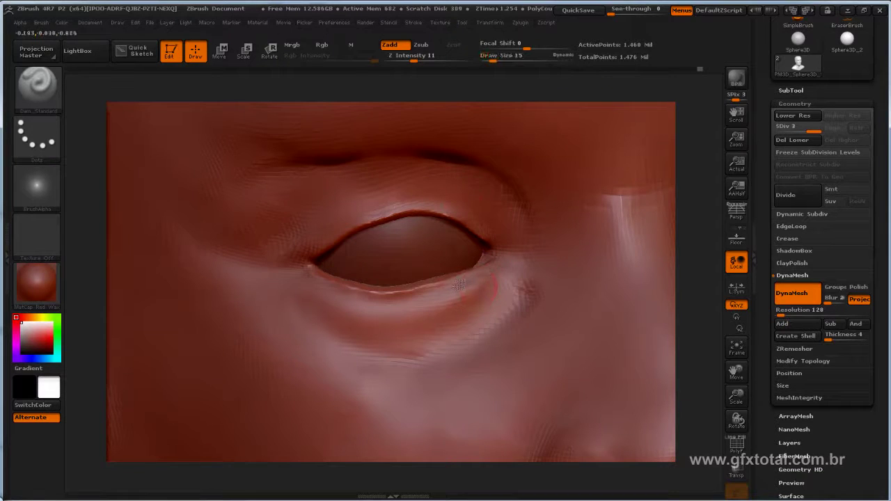
mouse_move(421, 299)
left_mouse_down()
mouse_move(318, 294)
mouse_move(320, 286)
left_mouse_up()
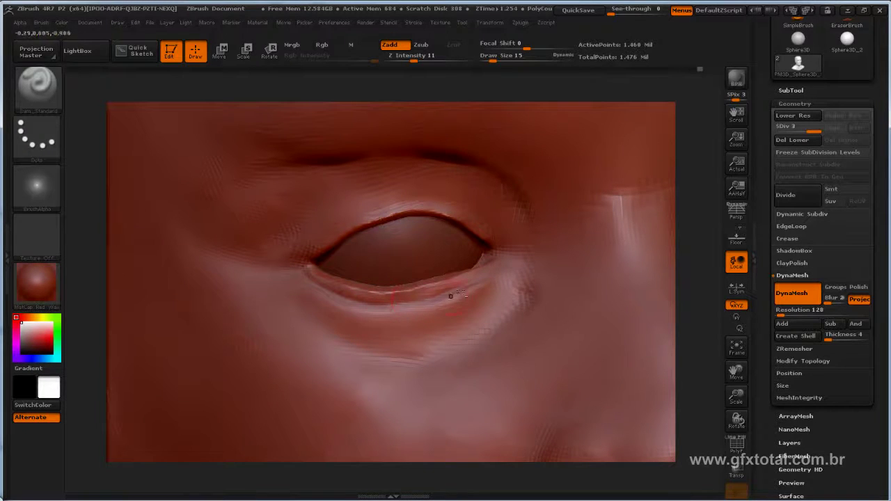
left_click_drag(508, 245, 464, 285)
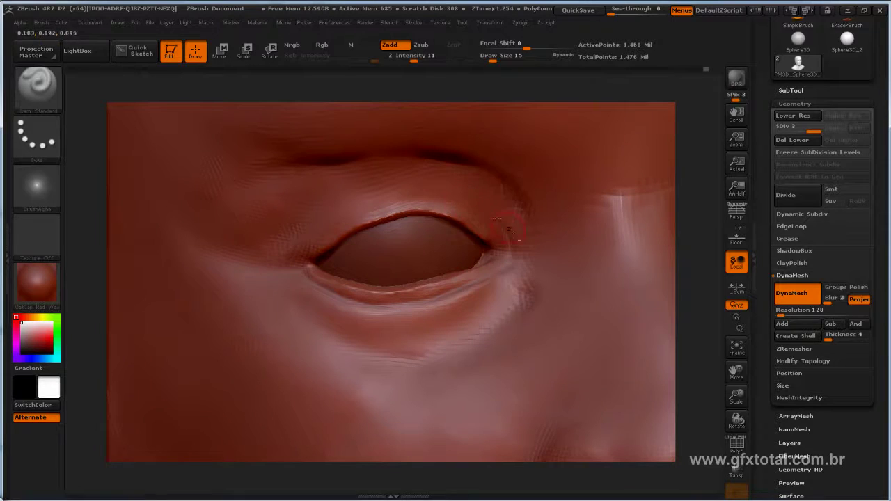
left_click_drag(501, 224, 501, 228)
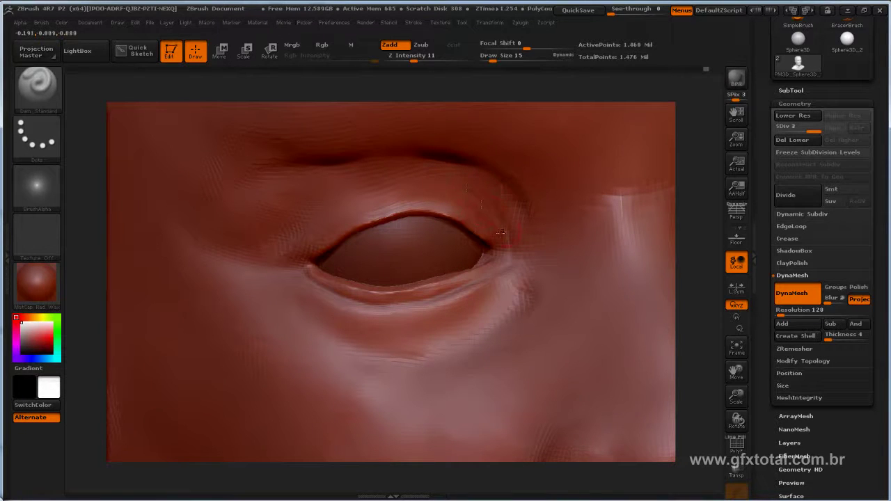
- Smooth the skin over the upper eyelid, then zoom out and rotate to the left ear side
key("shift")
left_click_drag(497, 195, 301, 220, "shift")
left_click_drag(287, 245, 361, 197, "shift")
key("shift")
key("shift")
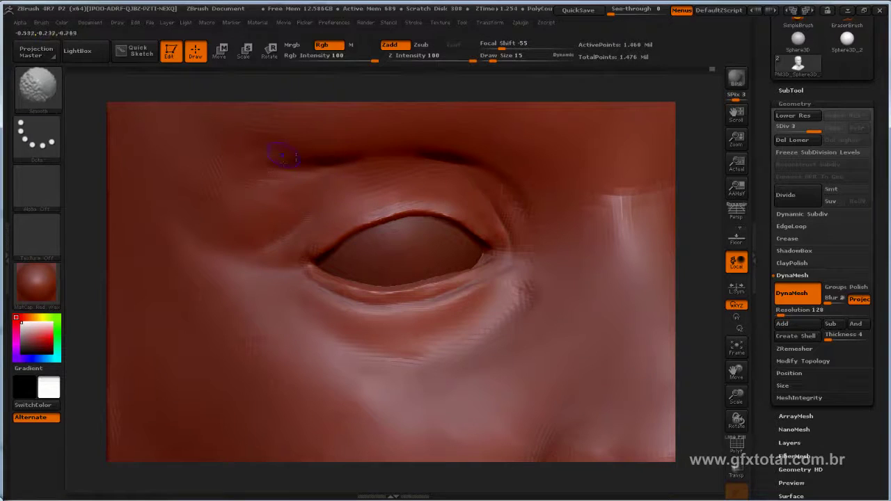
mouse_move(707, 202)
left_mouse_down()
mouse_move(715, 181)
mouse_move(710, 199)
left_mouse_up()
key("space")
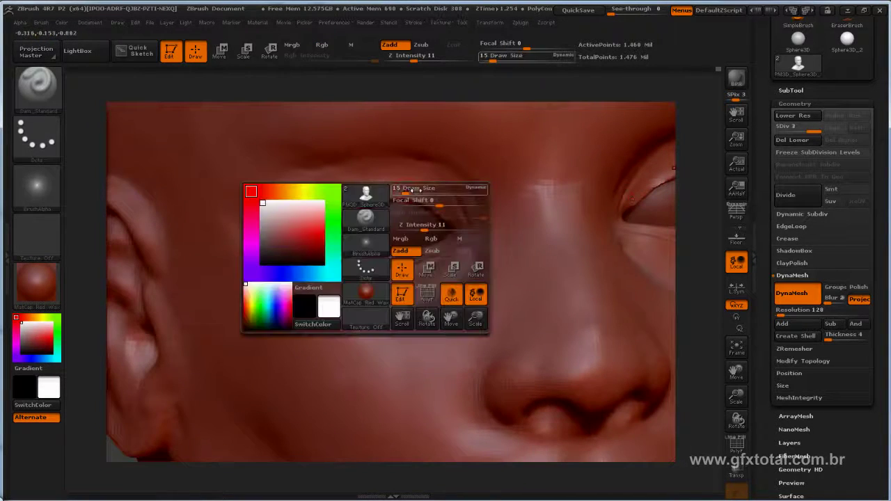
key("b")
key("s")
key("t")
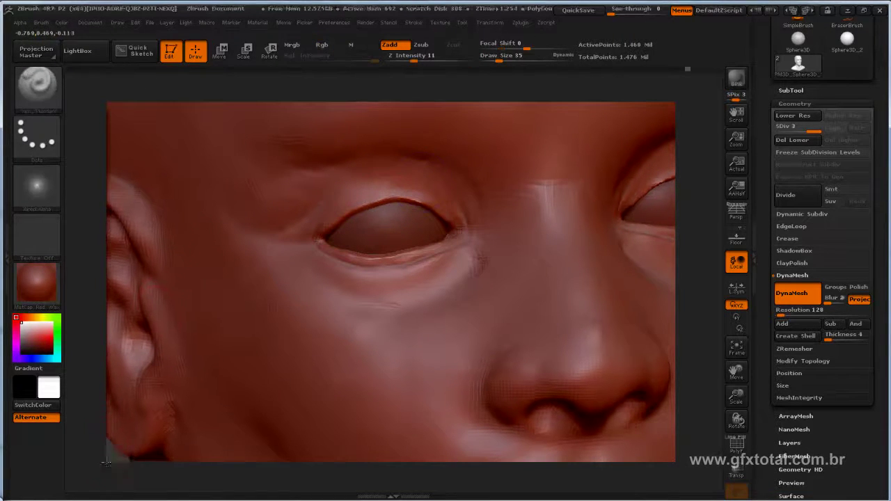
mouse_move(108, 456)
left_mouse_down()
mouse_move(112, 420)
mouse_move(160, 304)
mouse_move(71, 153)
left_mouse_up()
- Switch to the Move brush at size 140 and reshape both upper eyelids
left_click(36, 85)
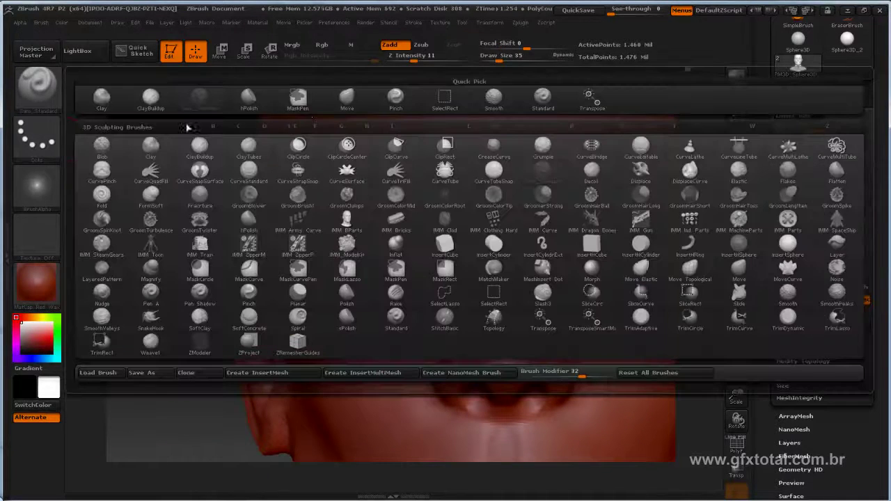
left_click(354, 110)
key("space")
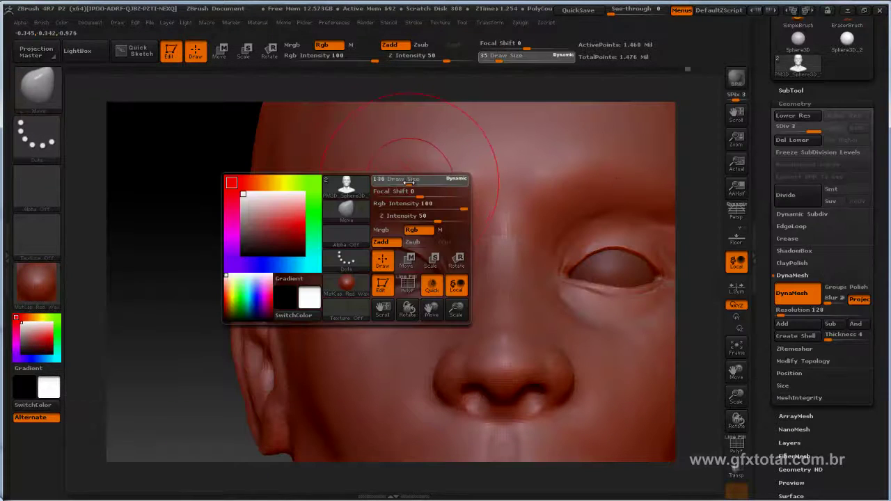
left_click_drag(397, 201, 363, 213)
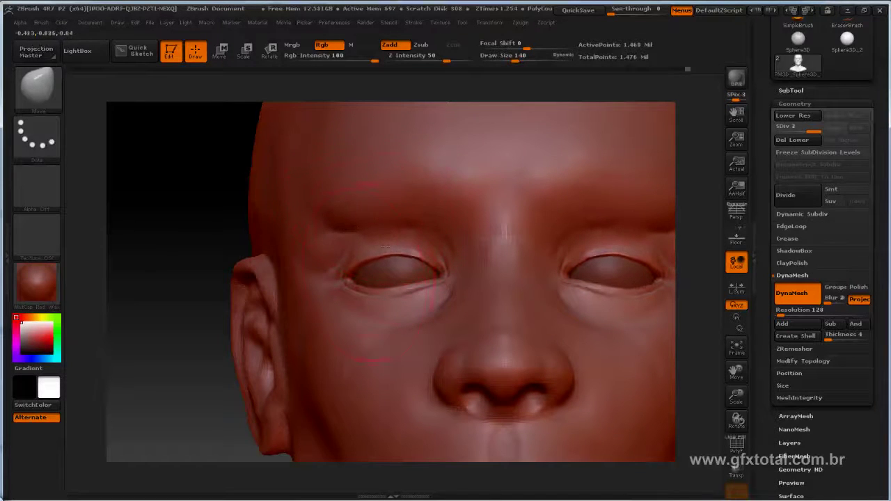
- Check the head in profile and front, set brush size 136, and zoom on the left eye
left_click_drag(184, 266, 404, 234)
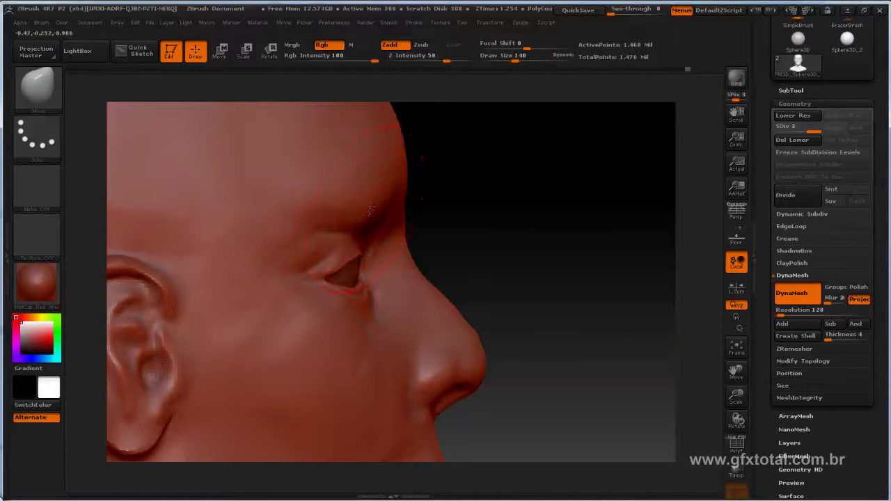
left_click_drag(492, 226, 414, 235)
key("space")
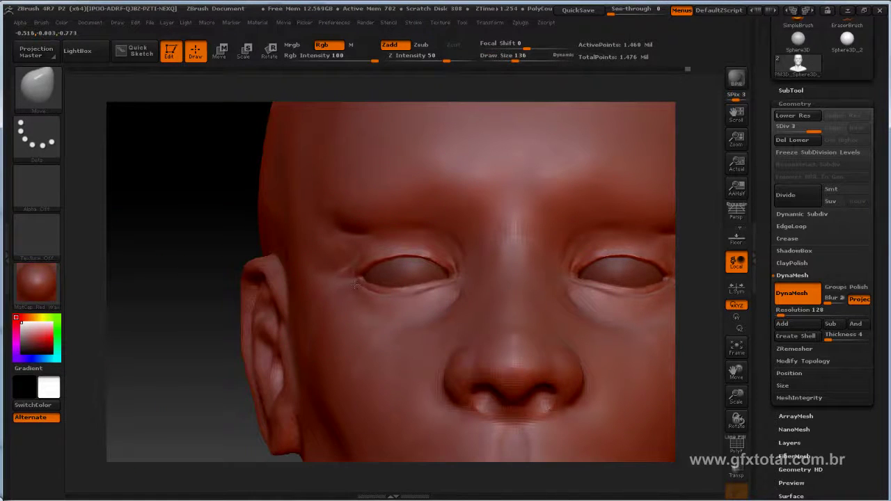
mouse_move(168, 222)
left_mouse_down()
mouse_move(218, 220)
mouse_move(319, 300)
left_mouse_up()
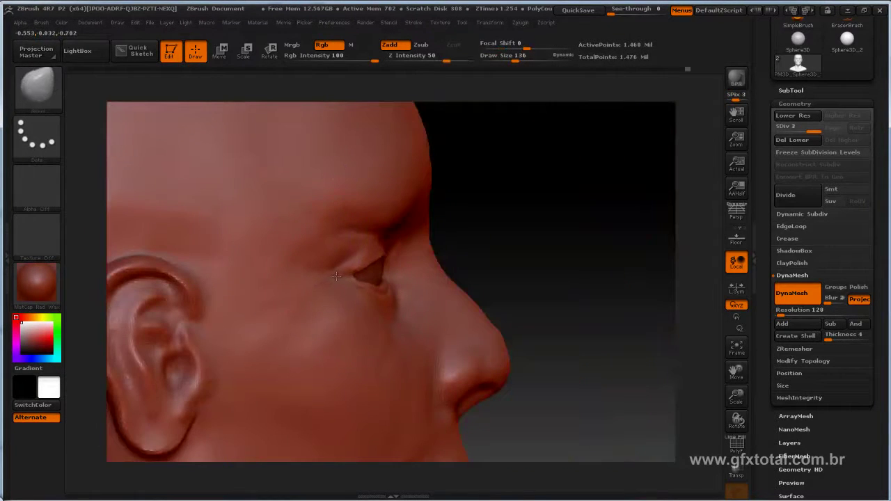
left_click_drag(555, 234, 537, 241)
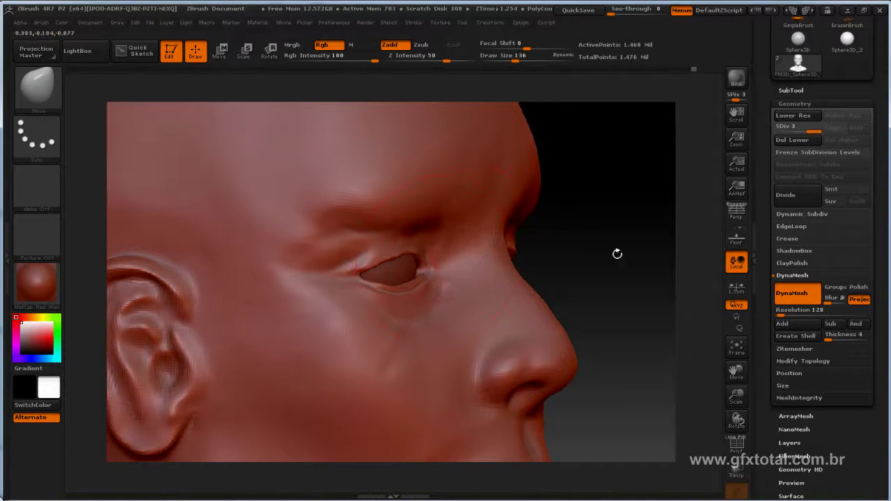
left_click_drag(617, 255, 527, 286)
mouse_move(206, 237)
left_mouse_down("alt")
mouse_move(400, 245)
mouse_move(285, 268)
left_mouse_up("alt")
- Shrink the brush to 89 then 56, and inspect the nose in profile before zooming out
key("space")
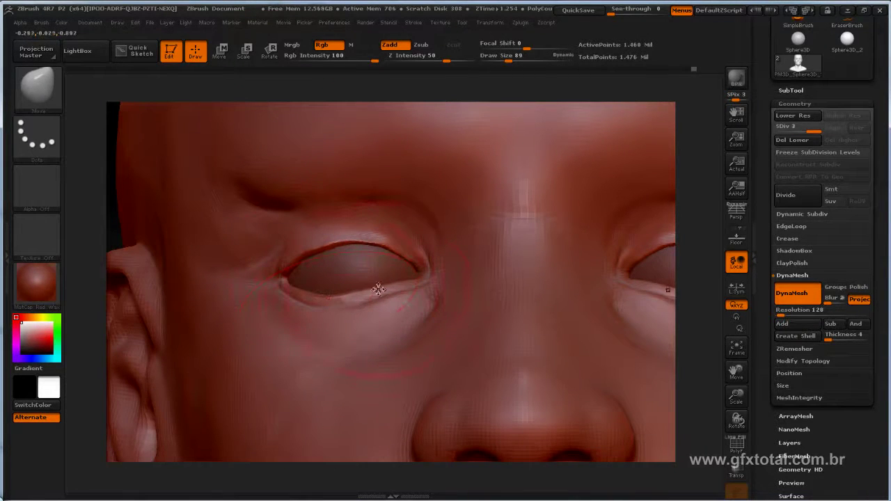
key("space")
left_click_drag(378, 289, 360, 302)
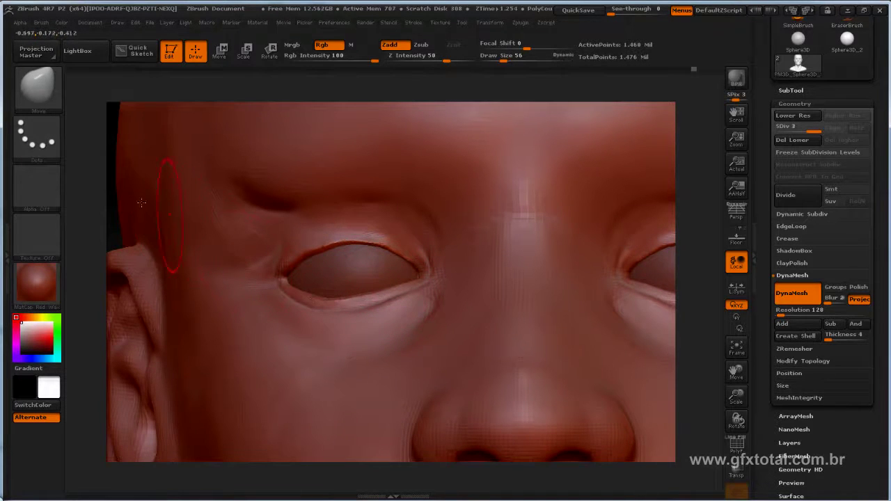
left_click_drag(97, 209, 279, 215)
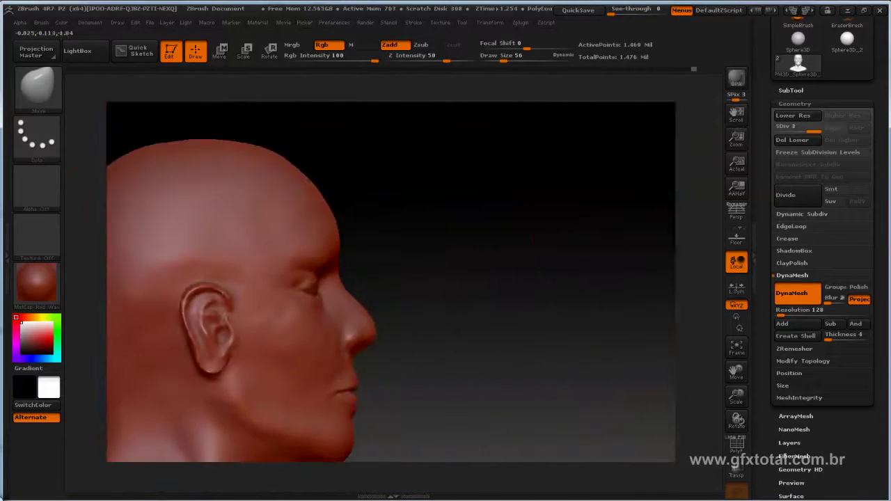
left_click_drag(529, 307, 601, 308)
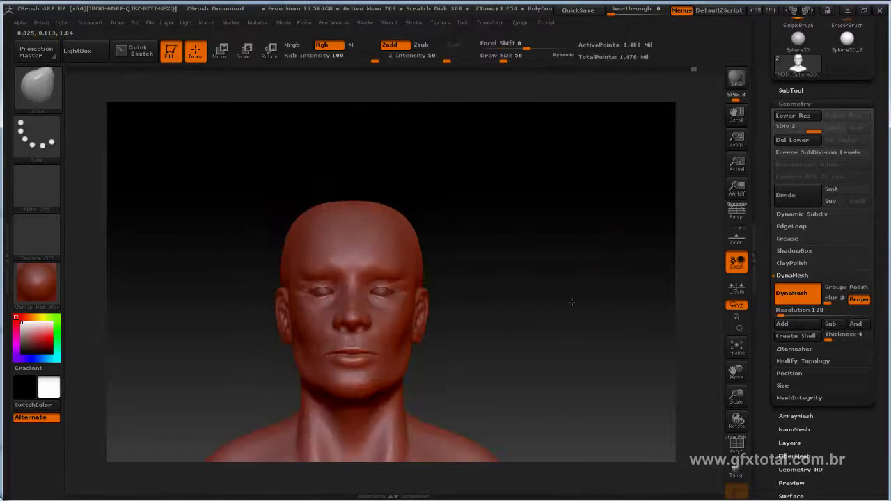
mouse_move(586, 245)
left_mouse_down()
mouse_move(572, 262)
mouse_move(590, 248)
left_mouse_up()
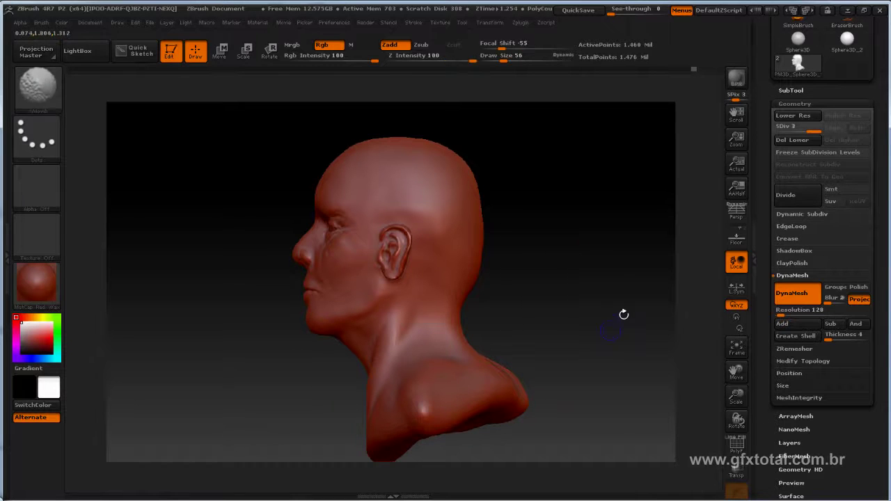
- Zoom in on the side of the head, enlarge the brush to 155, and choose a clay brush
left_click_drag(623, 312, 613, 366, "alt")
key("space")
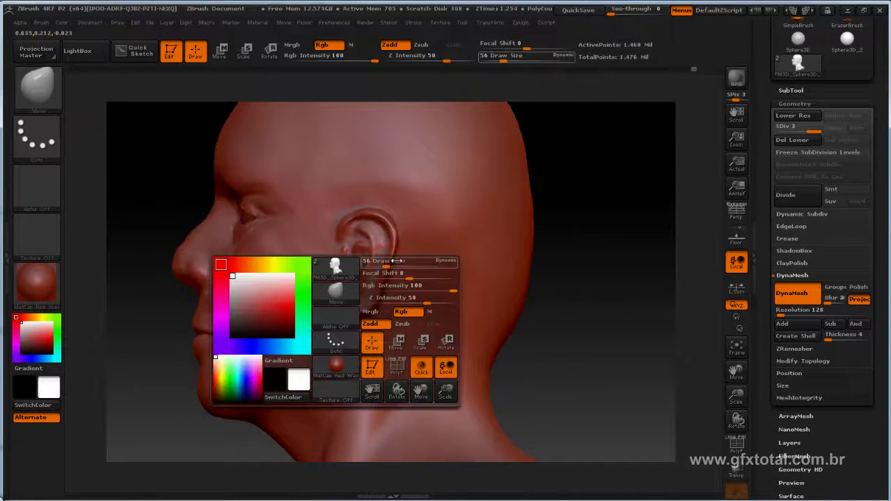
left_click_drag(376, 262, 431, 262)
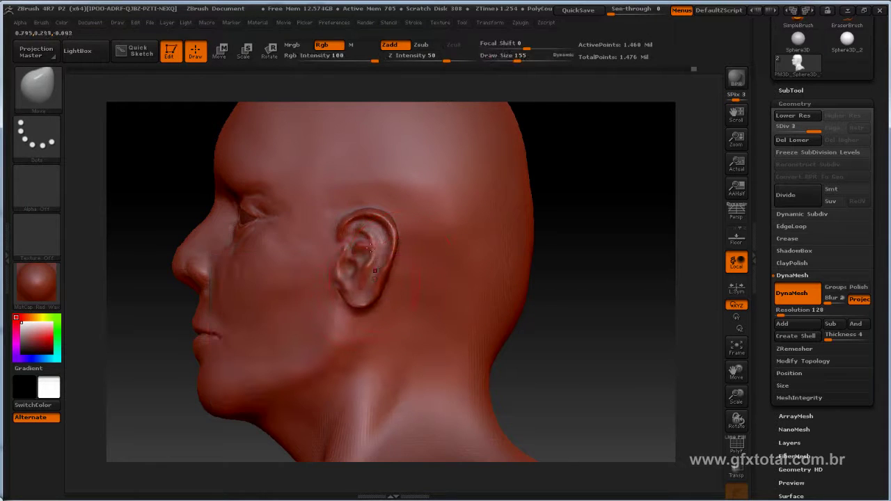
key("b")
key("c")
key("b")
- Review the right eye and nose up close, then frame the whole head and shoulders frontally
left_click_drag(609, 265, 342, 286)
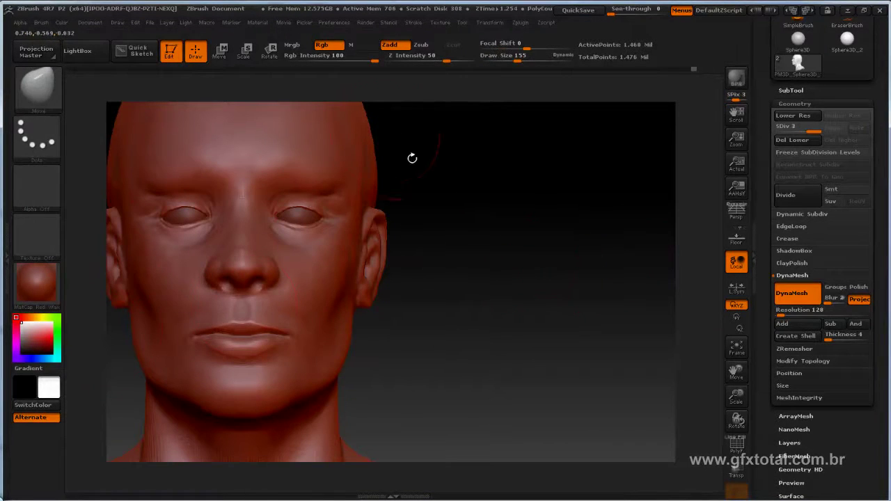
left_click_drag(577, 234, 302, 250)
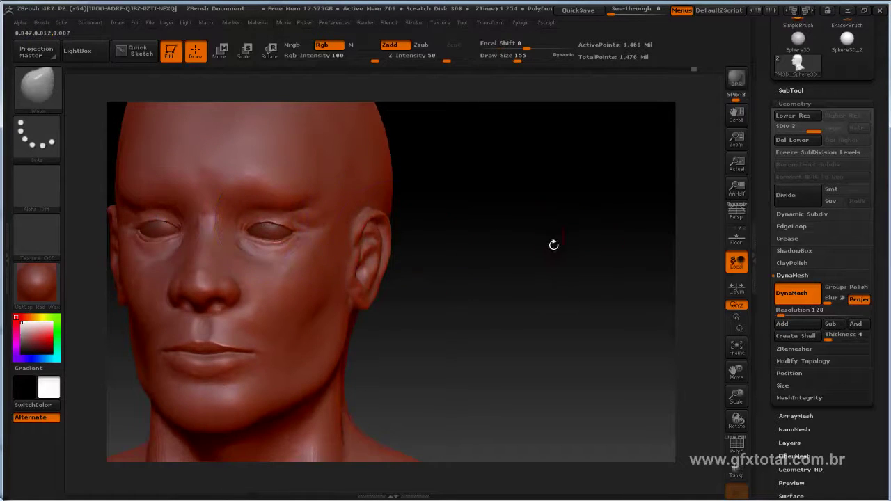
mouse_move(553, 245)
left_mouse_down()
mouse_move(567, 230)
mouse_move(550, 308)
mouse_move(650, 260)
mouse_move(660, 277)
left_mouse_up()
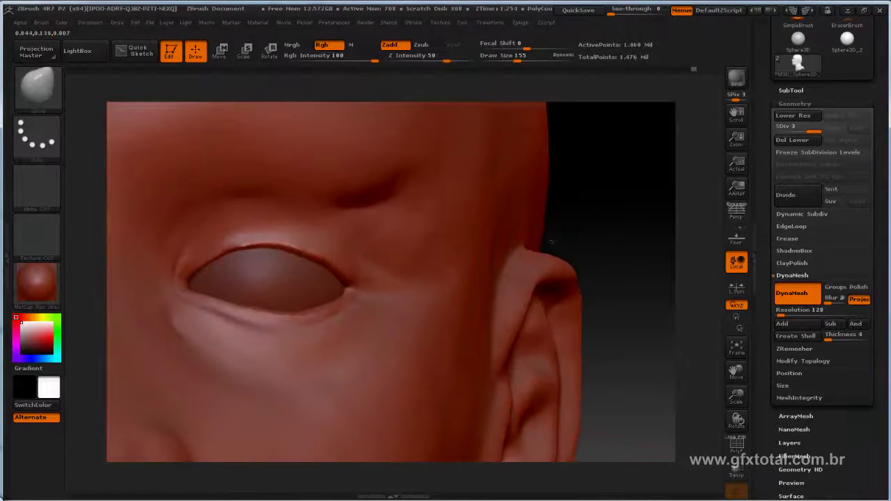
left_click_drag(619, 221, 571, 105, "alt")
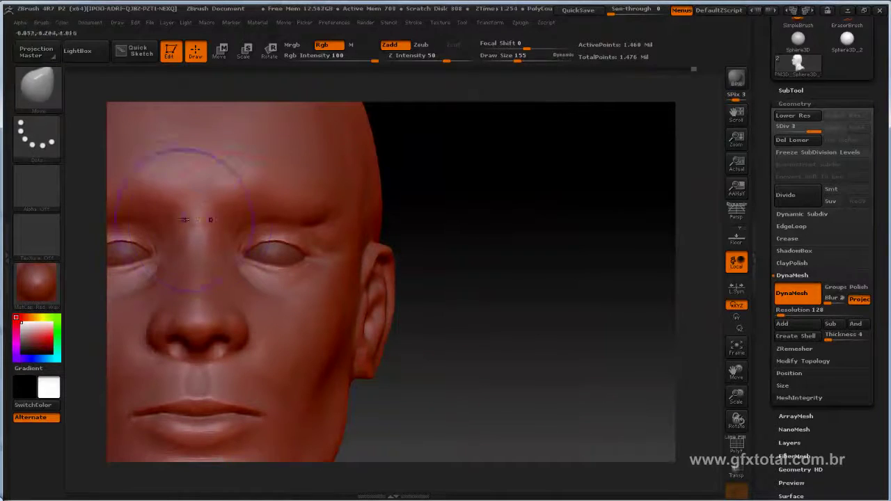
left_click_drag(548, 265, 617, 284, "alt")
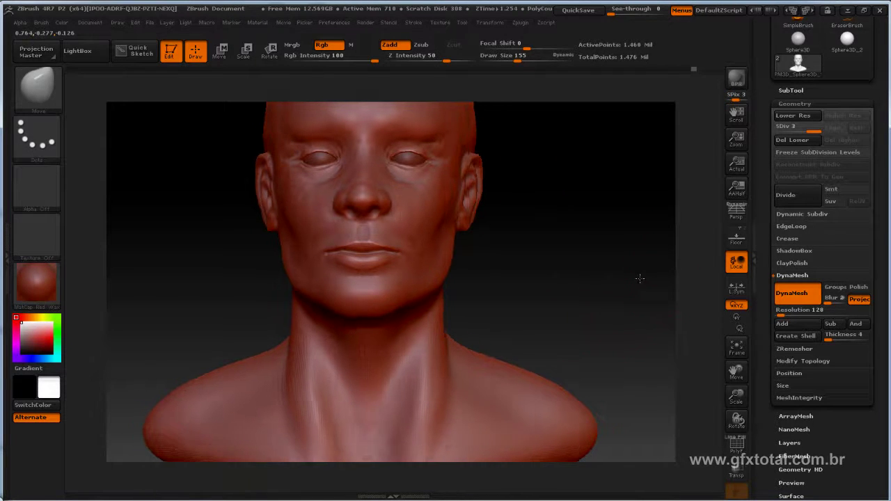
- Orbit the head through left profile and back views, setting brush size to 290
mouse_move(640, 278)
left_mouse_down()
mouse_move(637, 258)
mouse_move(589, 278)
mouse_move(518, 220)
mouse_move(536, 221)
left_mouse_up()
key("space")
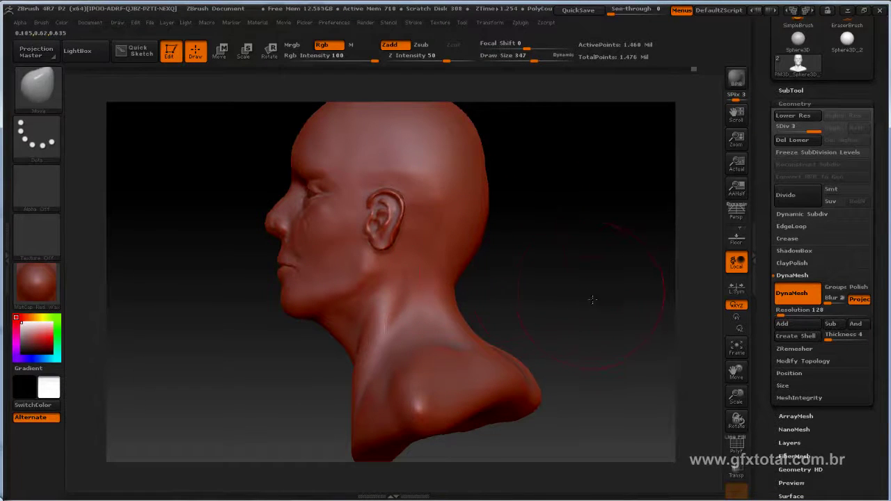
left_click_drag(577, 296, 460, 292)
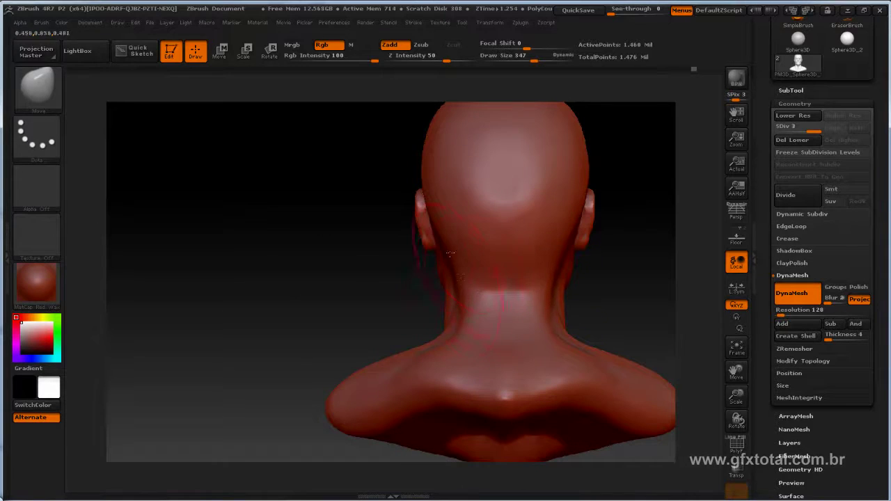
left_click_drag(383, 294, 480, 265)
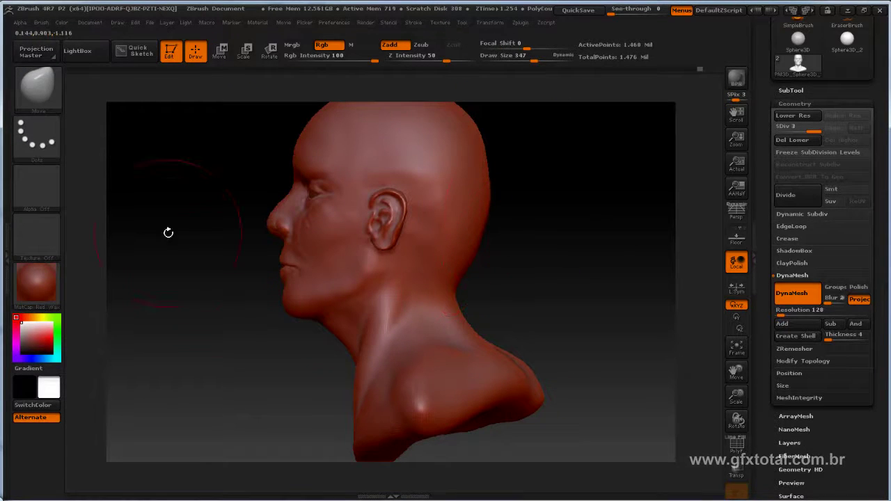
mouse_move(541, 221)
left_mouse_down()
mouse_move(562, 274)
mouse_move(423, 224)
left_mouse_up()
key("space")
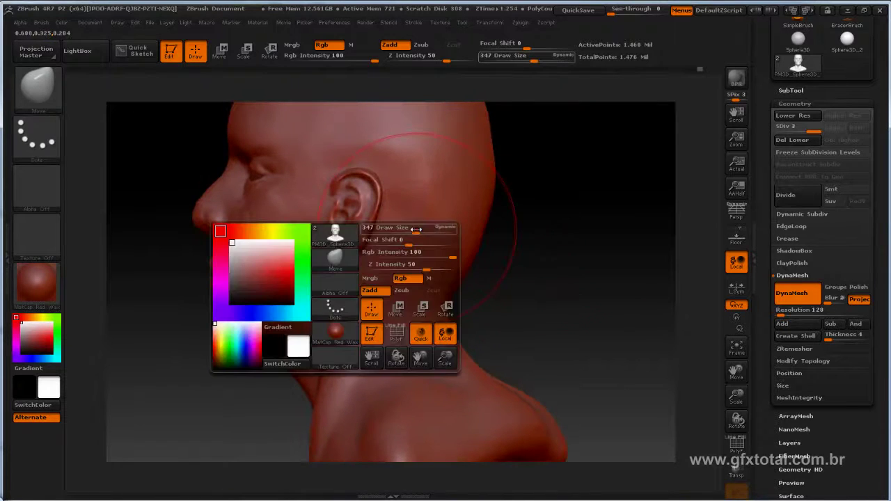
- Snap the head to a front view, then slide Undo History back to an earlier, smoother state
left_click_drag(498, 240, 494, 235)
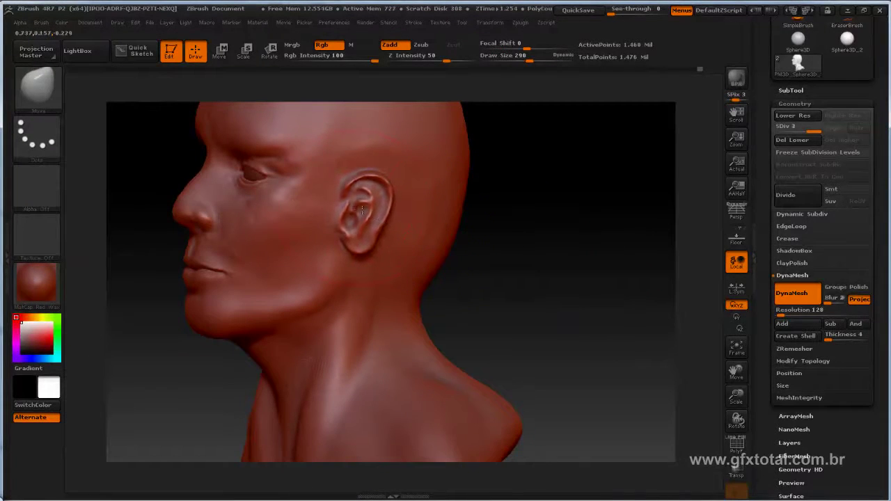
mouse_move(567, 261)
left_mouse_down("shift")
mouse_move(601, 277)
mouse_move(515, 225)
mouse_move(573, 269)
mouse_move(573, 322)
mouse_move(577, 302)
mouse_move(620, 307)
mouse_move(616, 318)
left_mouse_up("shift")
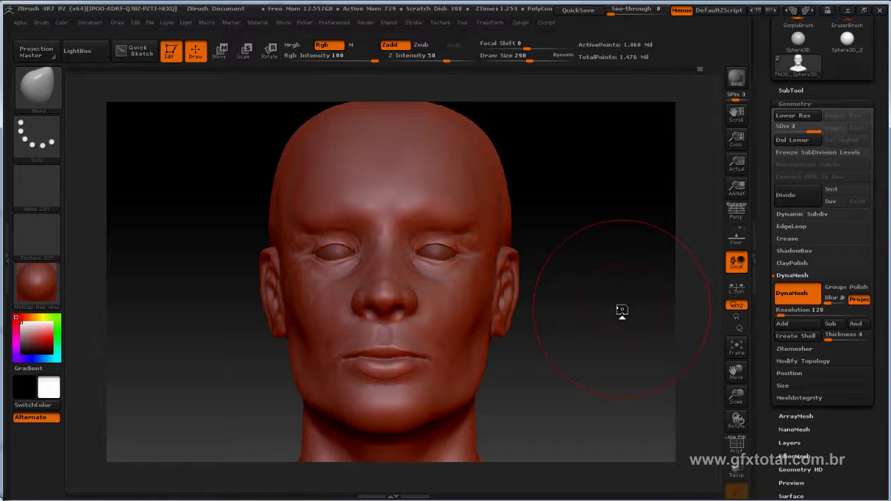
left_click_drag(581, 285, 629, 302)
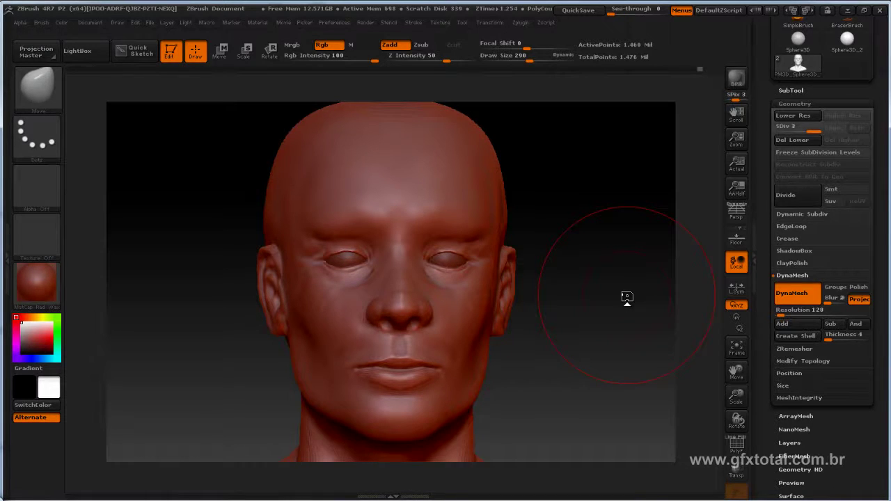
left_click_drag(700, 69, 615, 69)
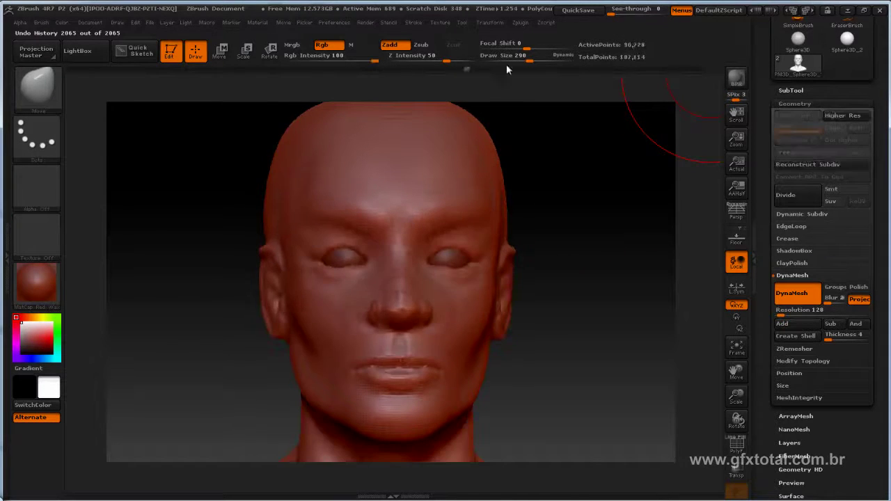
- Return to the latest history step, enlarge the brush to 370, and nudge the chin and lips
left_click_drag(496, 64, 507, 64)
left_click(698, 69)
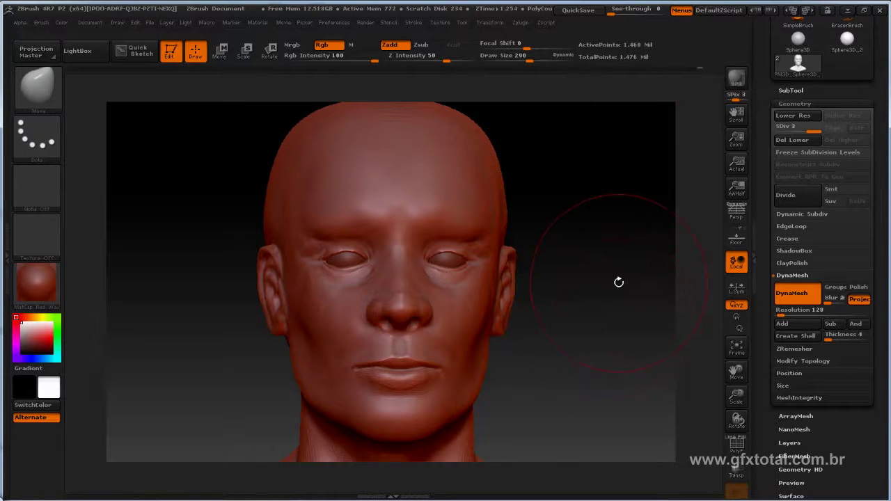
mouse_move(619, 251)
left_mouse_down()
mouse_move(669, 258)
mouse_move(636, 259)
mouse_move(619, 292)
mouse_move(571, 284)
mouse_move(582, 298)
mouse_move(604, 290)
left_mouse_up()
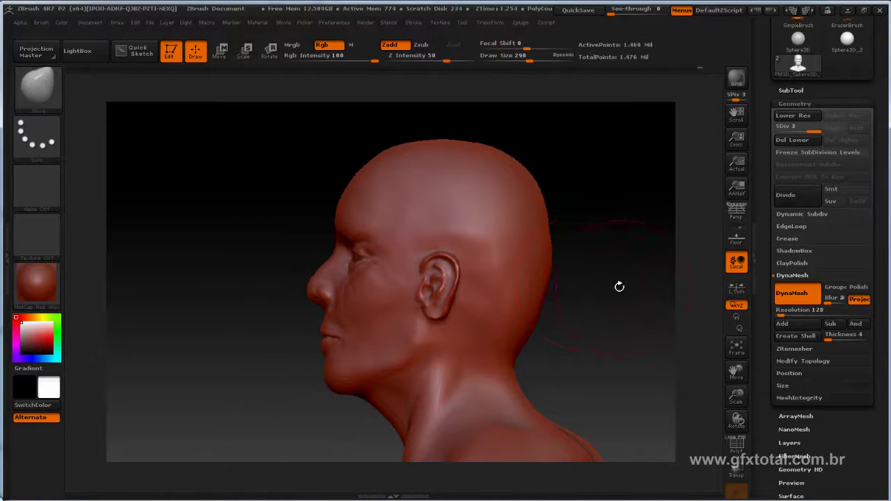
key("space")
left_click_drag(378, 252, 404, 252)
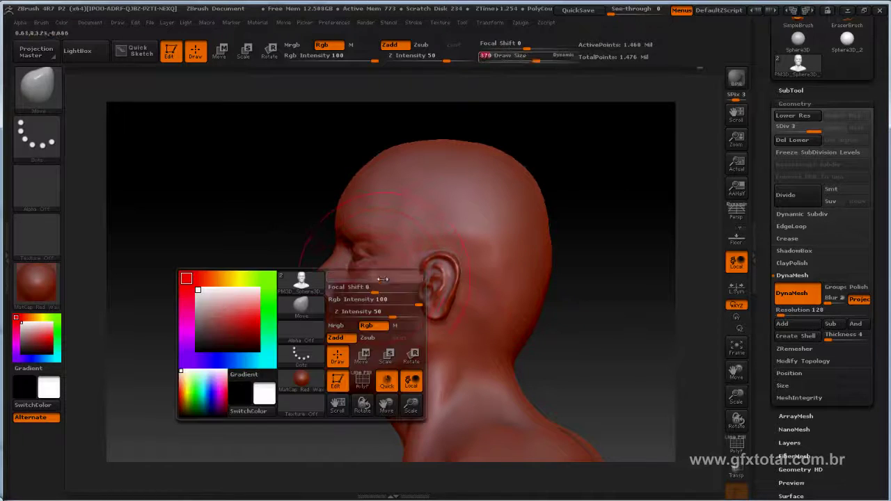
left_click_drag(330, 367, 333, 365)
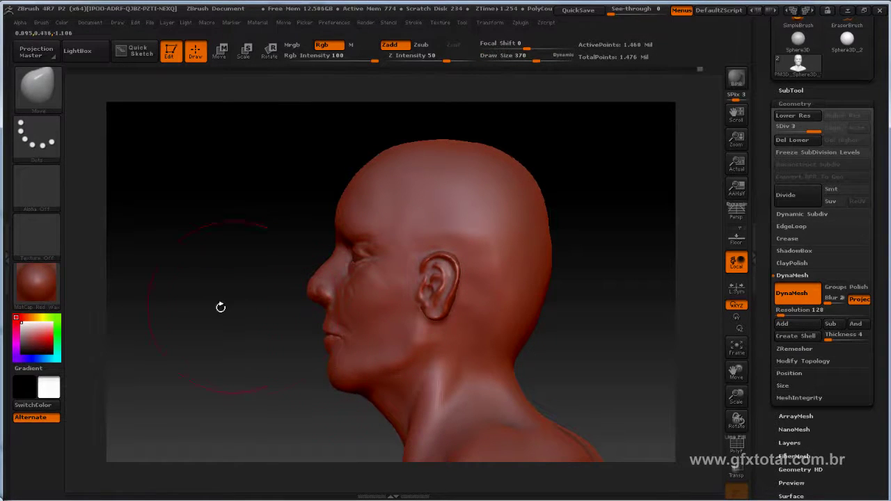
- Orbit the bust through front, right profile and back, settling on a straight front view
left_click_drag(221, 308, 555, 329)
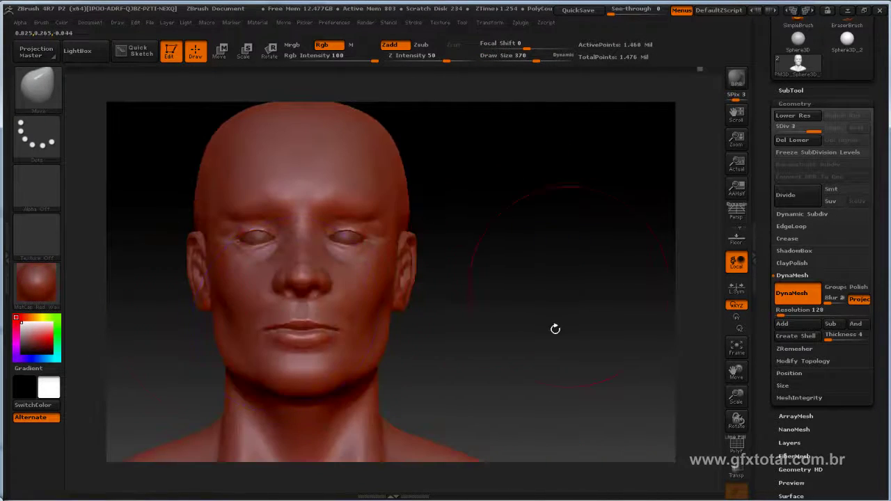
left_click_drag(555, 329, 611, 301)
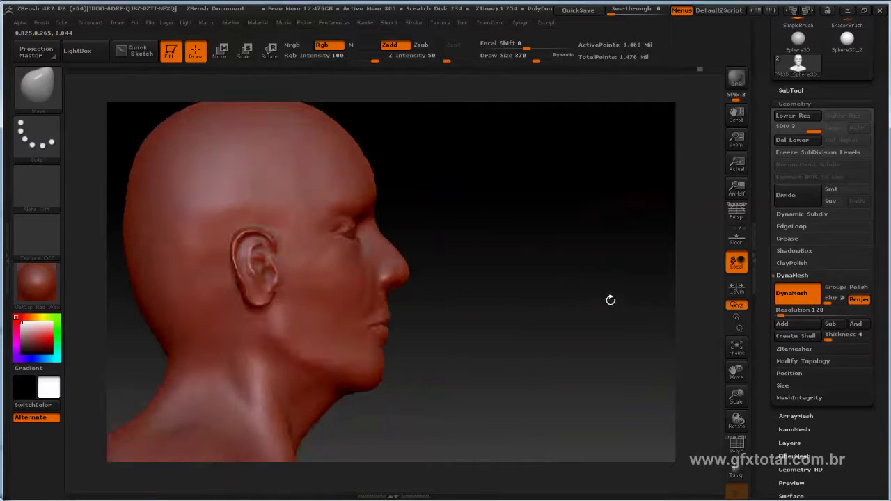
mouse_move(529, 252)
left_mouse_down()
mouse_move(624, 315)
mouse_move(292, 327)
left_mouse_up()
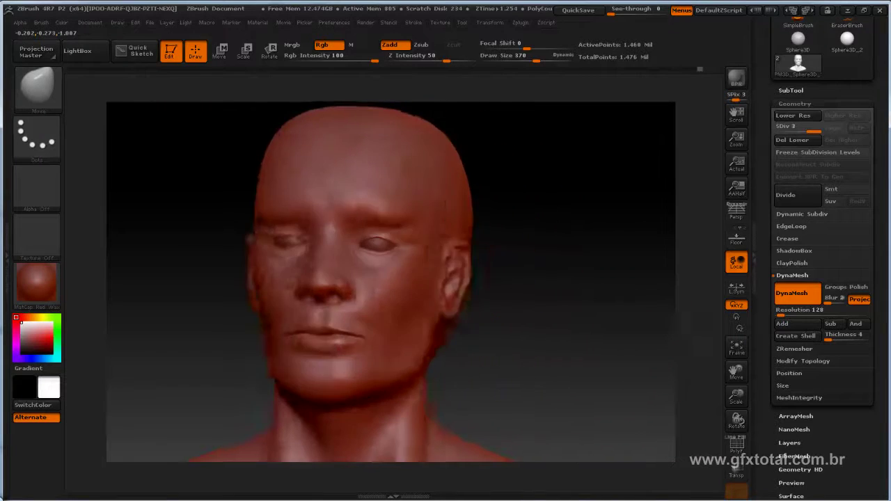
left_click_drag(668, 320, 650, 320)
mouse_move(565, 318)
left_mouse_down()
mouse_move(530, 315)
mouse_move(601, 304)
left_mouse_up()
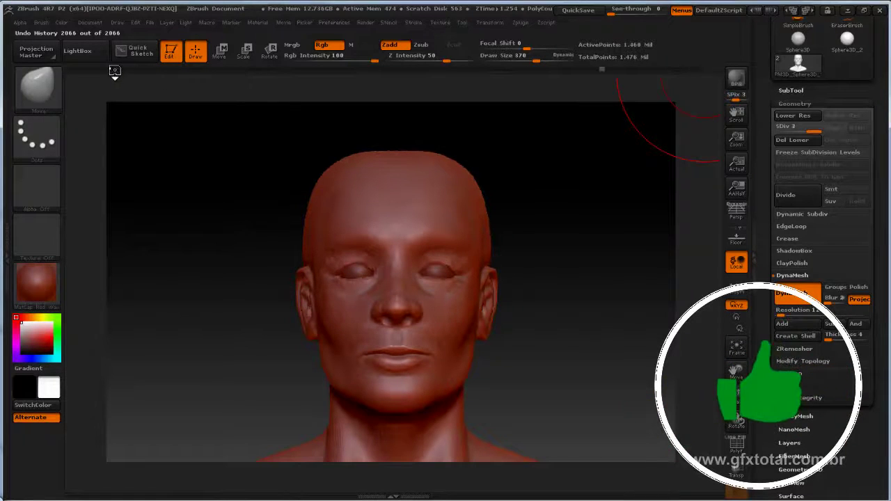
- Scrub Undo History from an early rough head forward to the latest state, restoring ear detail
mouse_move(101, 69)
left_mouse_down()
mouse_move(72, 67)
mouse_move(366, 69)
left_mouse_up()
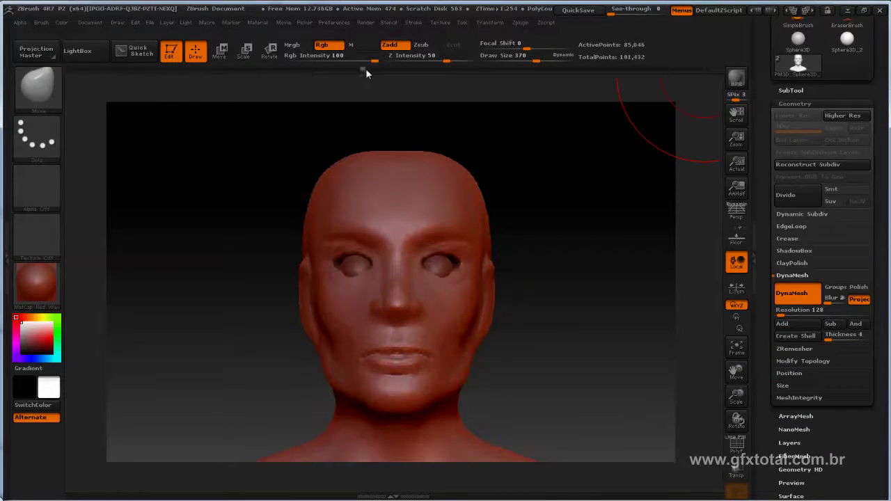
left_click_drag(425, 82, 490, 88)
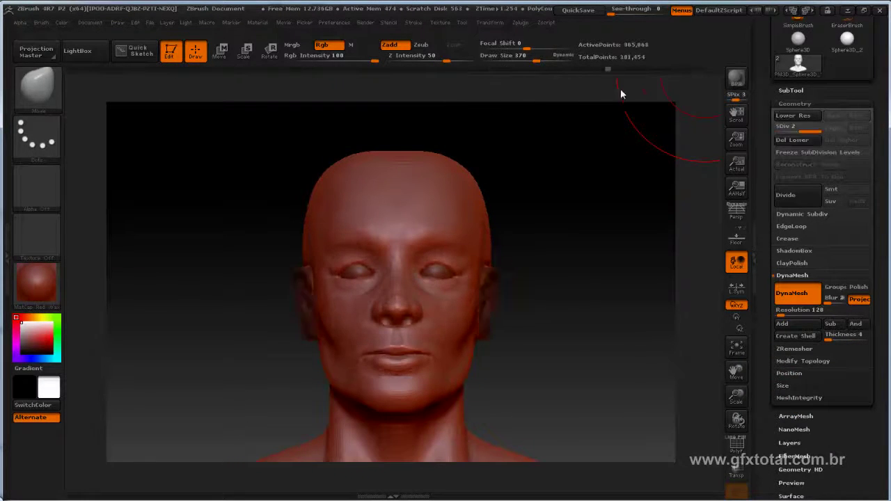
left_click_drag(621, 93, 726, 92)
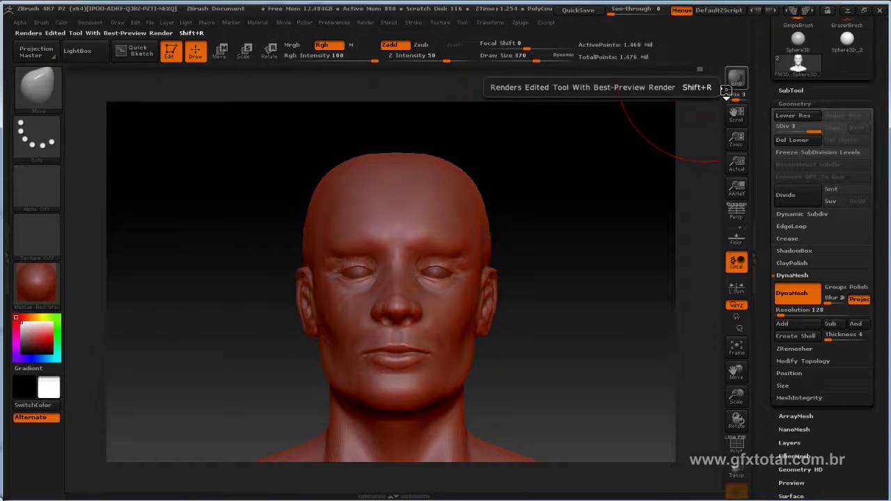